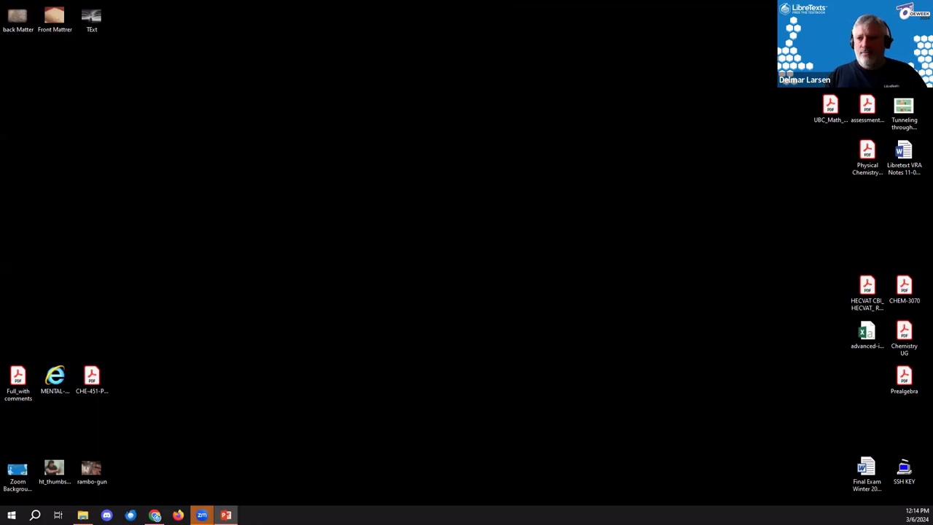
- Switch to Chrome and view the LibreOne home page, followed by the Conductor project Understanding Organic Chemistry Through Computation
left_click(154, 515)
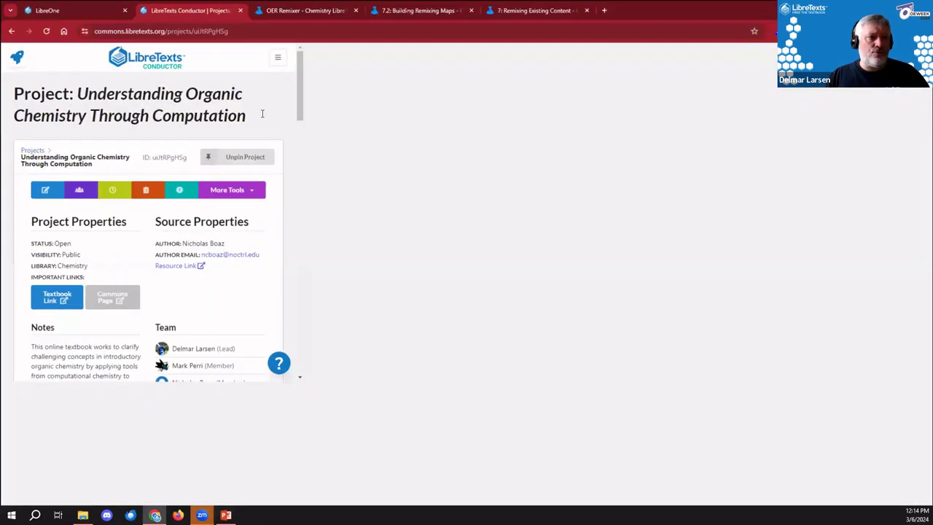
left_click(57, 9)
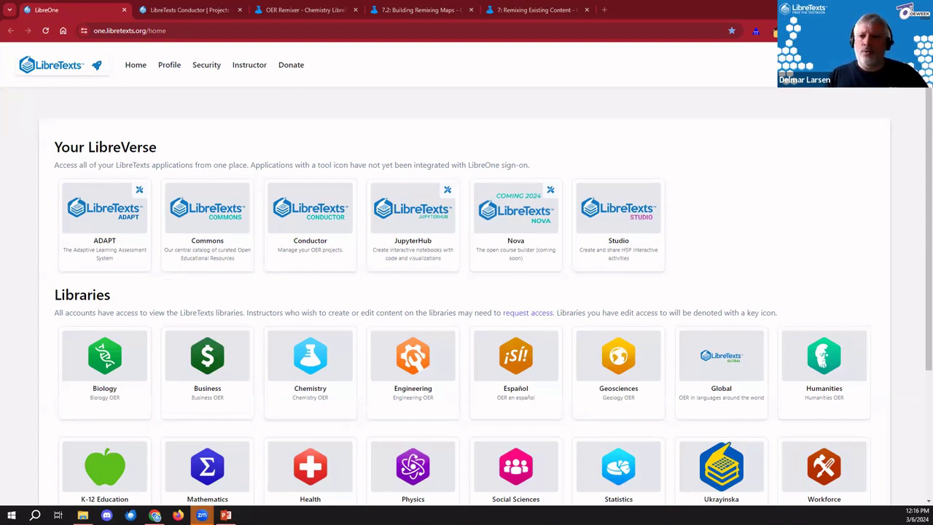
left_click(161, 8)
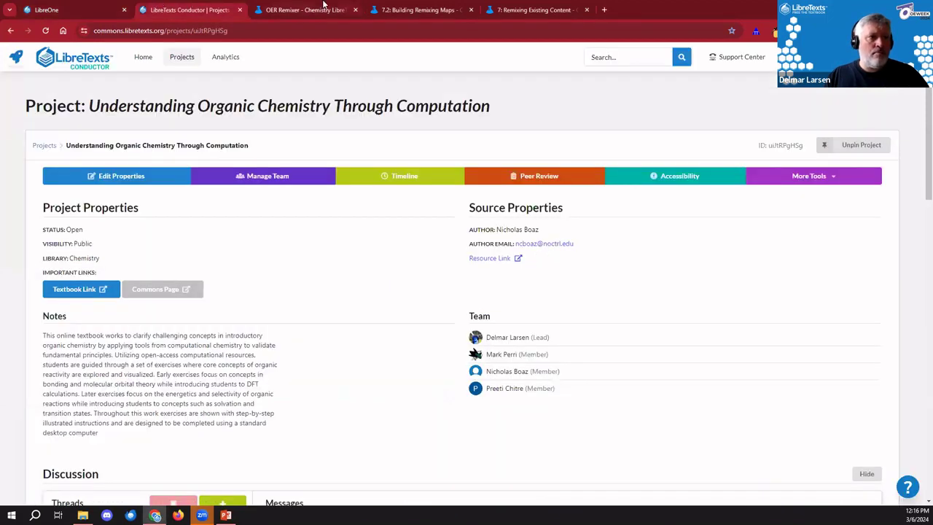
- Select the open OER Remixer page's web address up to OER_Remixer, without the remixURL query, and switch out of the browser
left_click(324, 8)
left_click(324, 31)
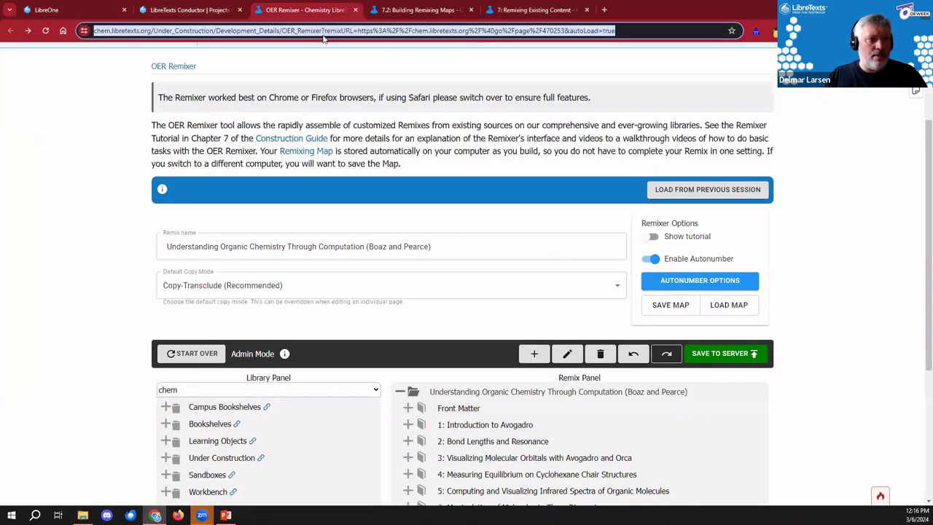
scroll(373, 135, "up", 2)
left_click(315, 31)
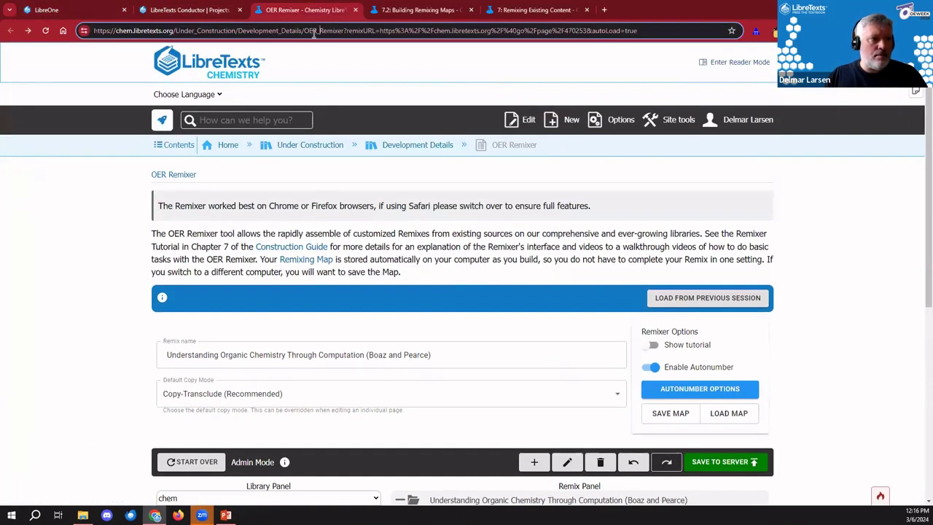
left_click_drag(343, 30, 2, 20)
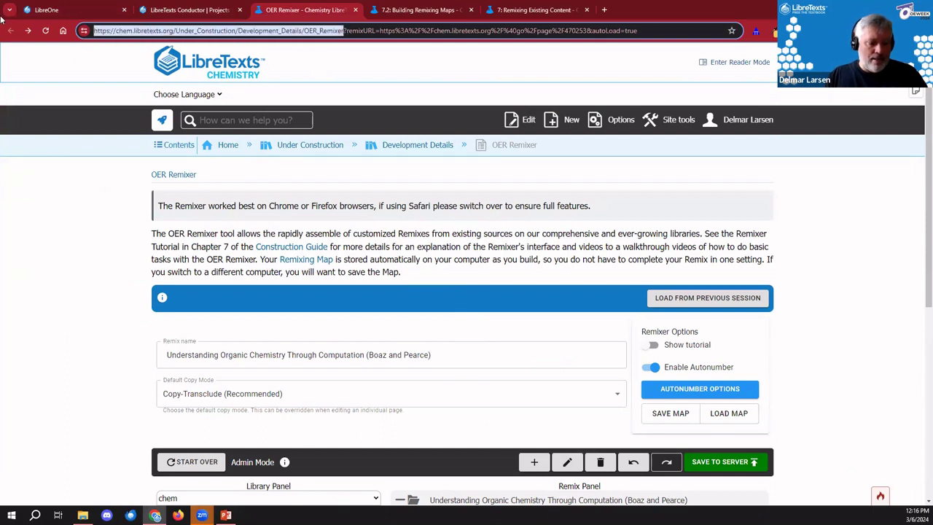
key("alt+Tab")
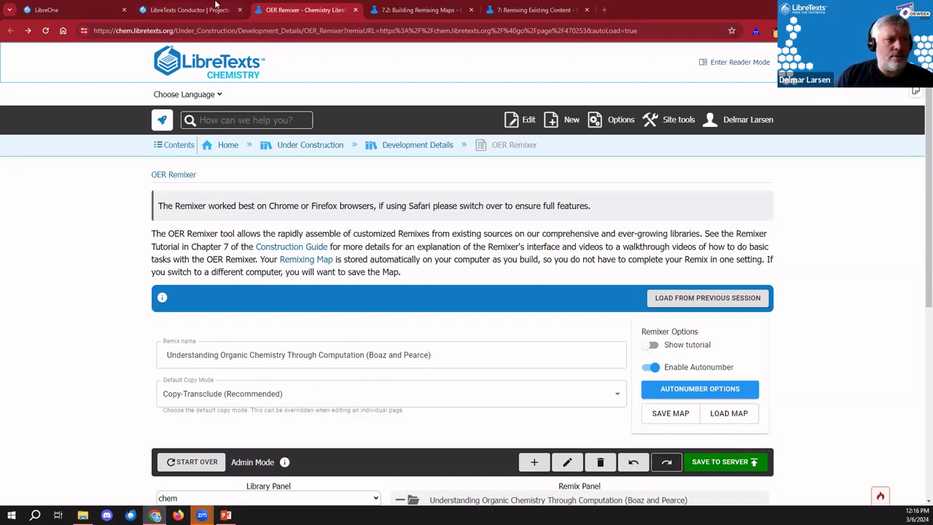
- Go to the Conductor home page, open the LibreOne launchpad from it, and launch Conductor from there
left_click(217, 5)
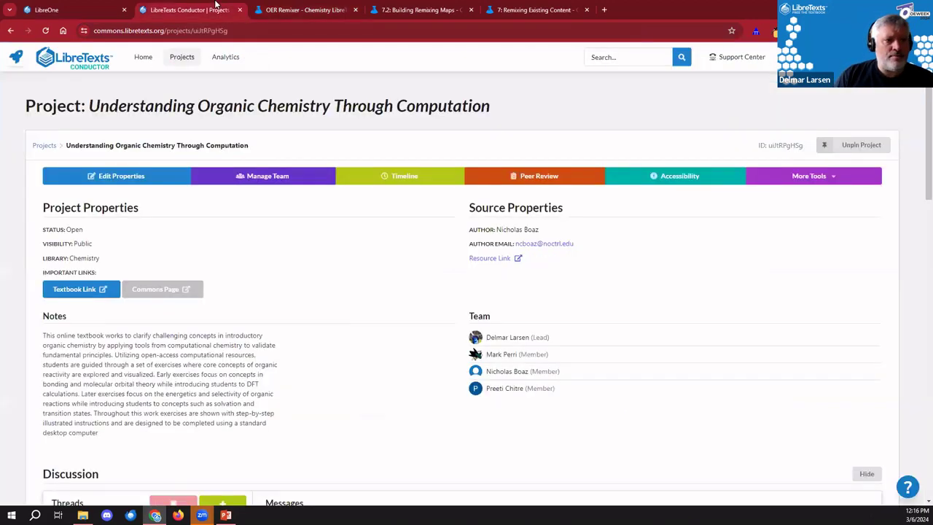
left_click(75, 65)
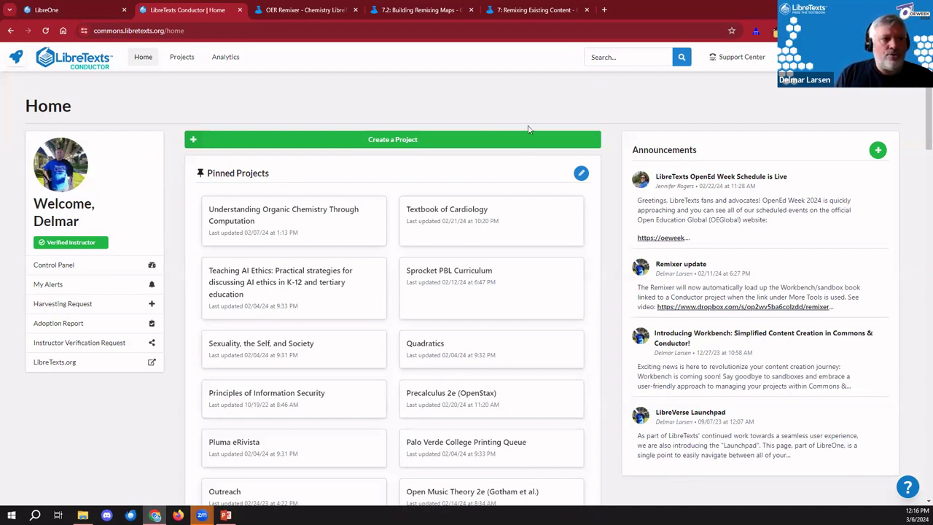
left_click(14, 66)
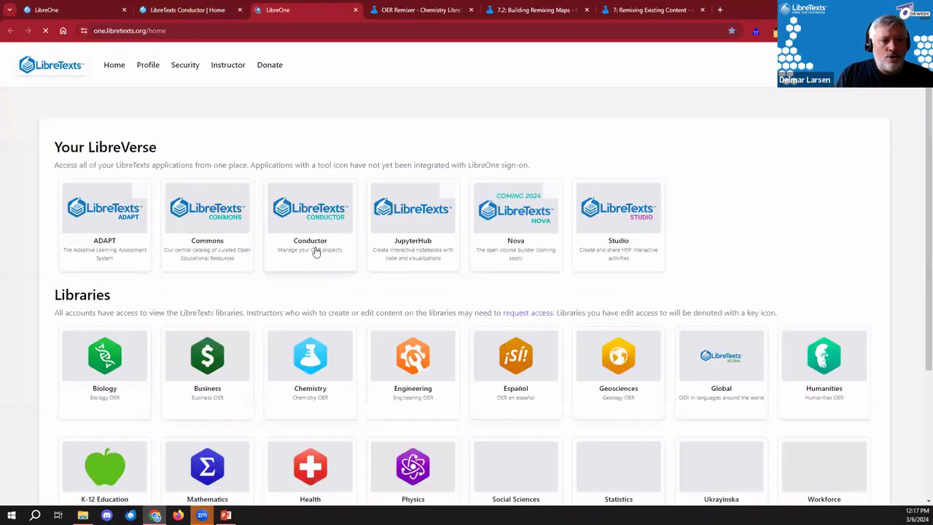
left_click(324, 224)
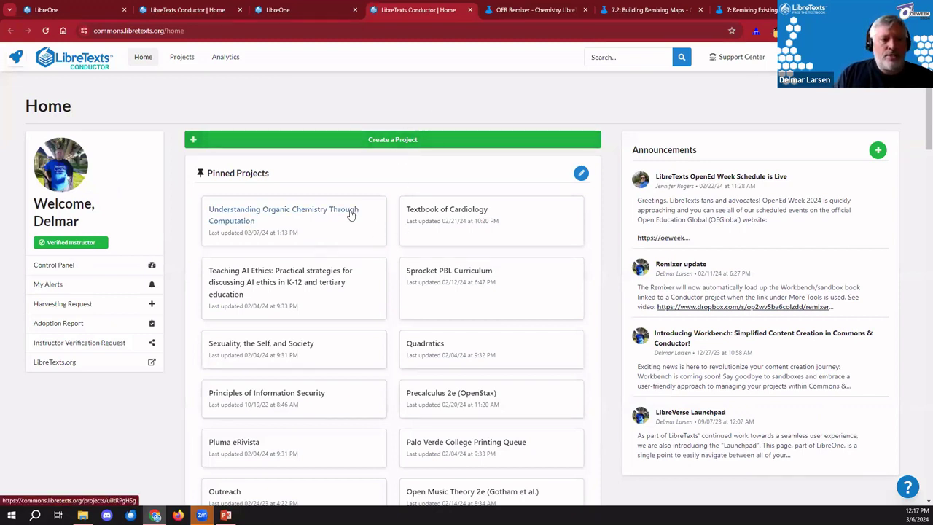
- Create a new Conductor project titled Remixing 101, keeping its visibility private
left_click(398, 142)
left_click(405, 263)
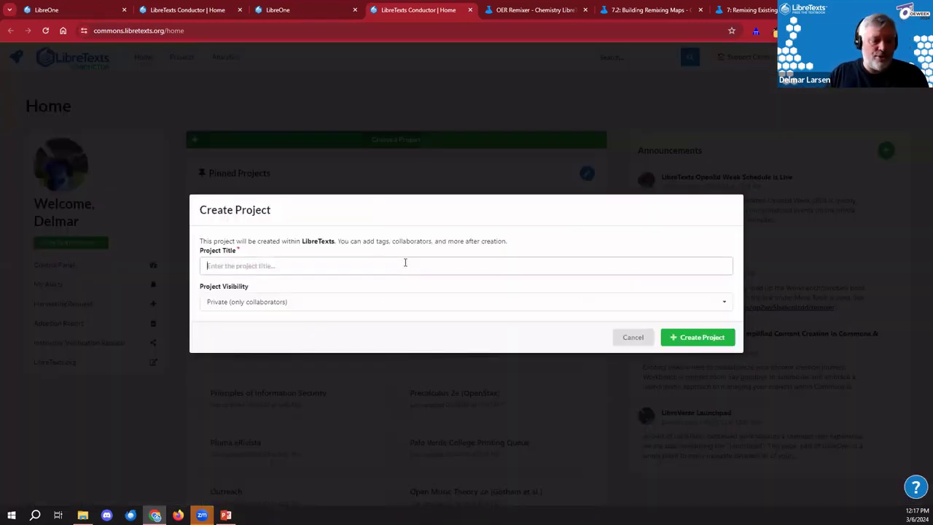
type("Remixing")
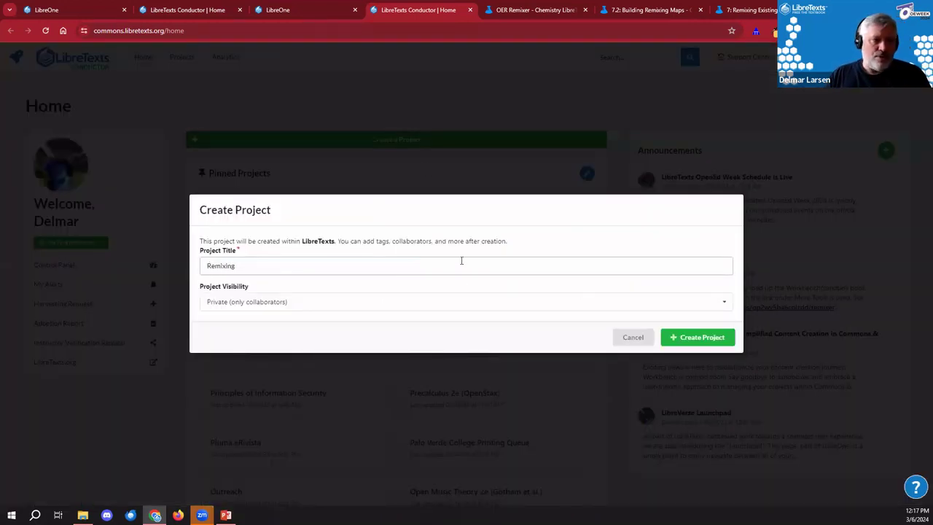
type(" 101")
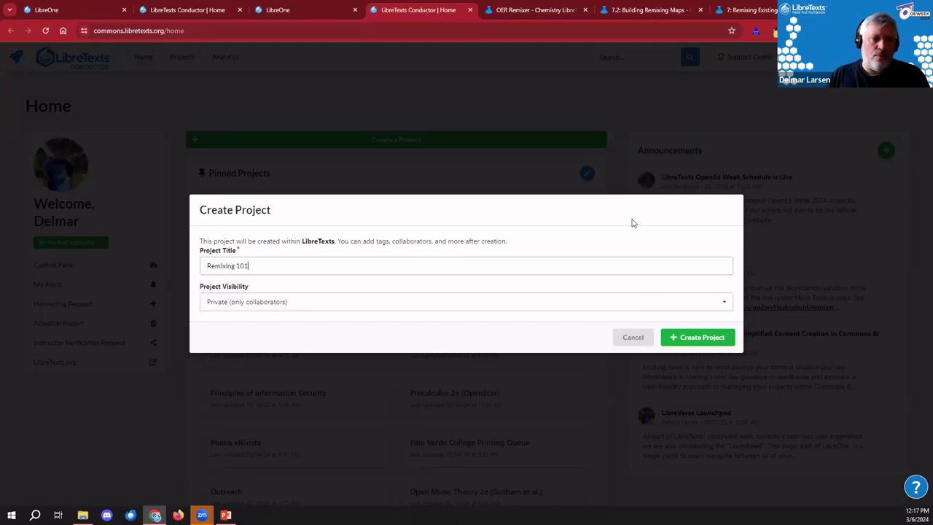
left_click(725, 334)
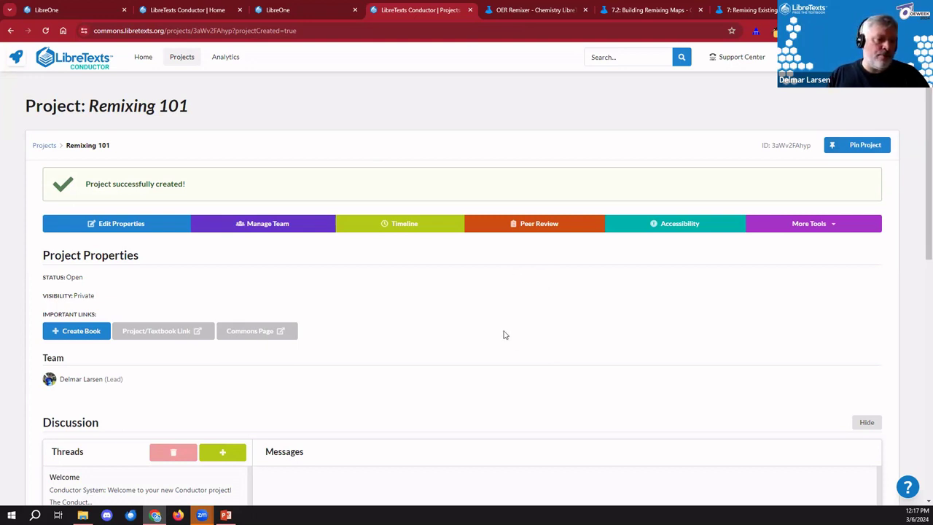
- Create a book for the project in the Chemistry library, keeping the title Remixing 101
left_click(82, 333)
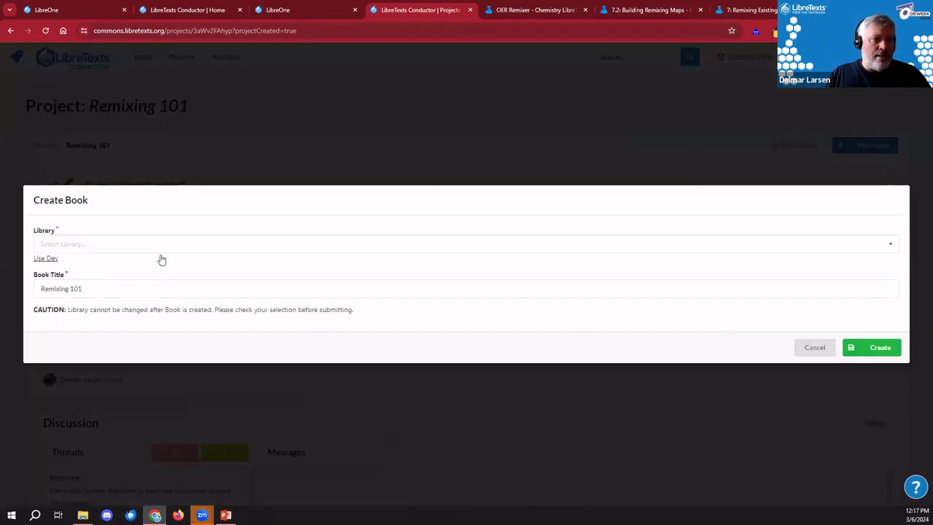
left_click(162, 252)
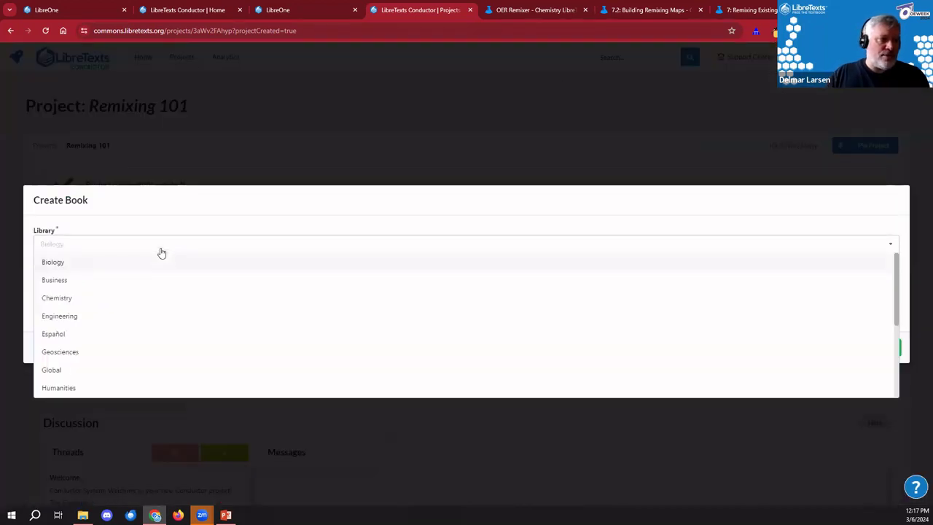
left_click(74, 295)
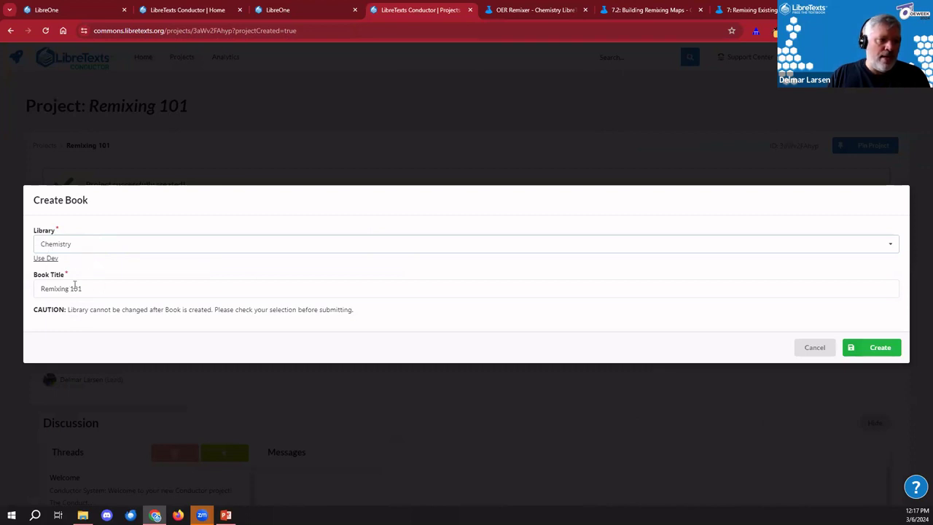
left_click(870, 348)
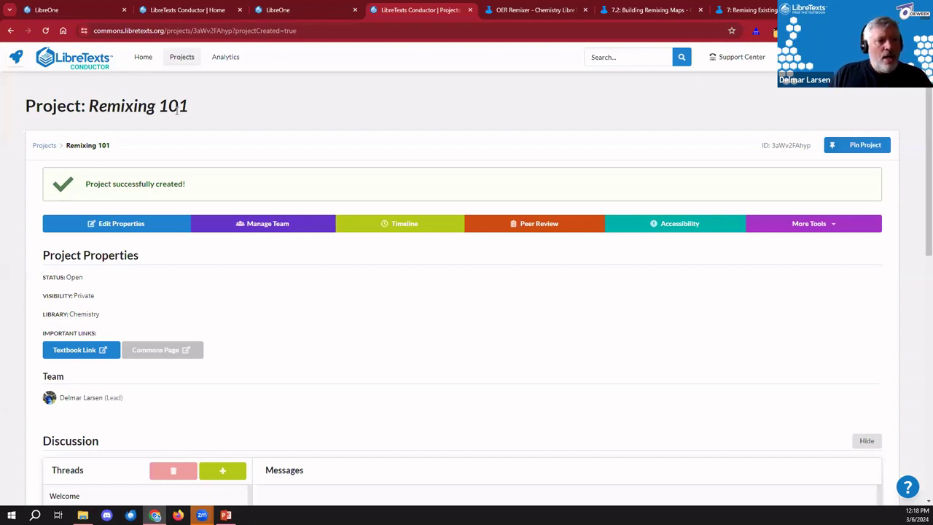
- Open the Remixing 101 textbook and examine the Front Matter and Back Matter pages in its table of contents
left_click(80, 350)
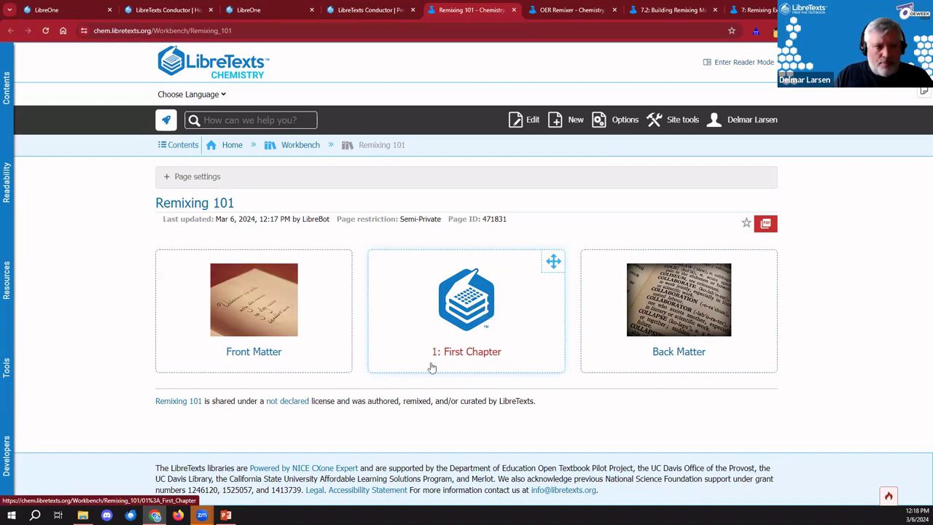
left_click(6, 82)
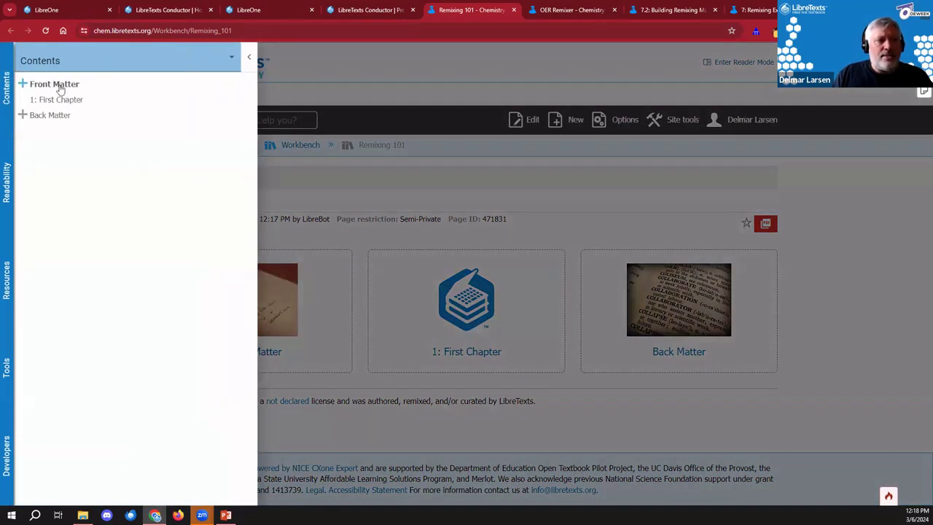
left_click(63, 86)
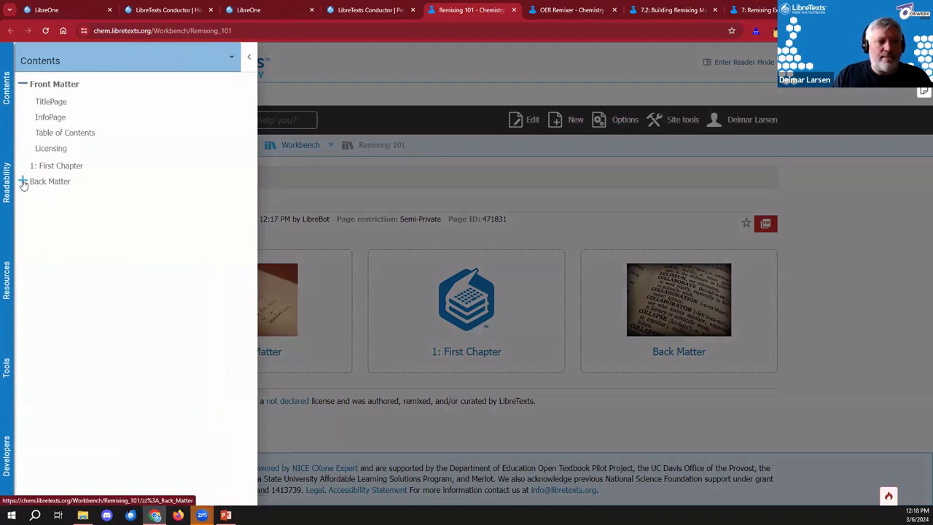
left_click(73, 181)
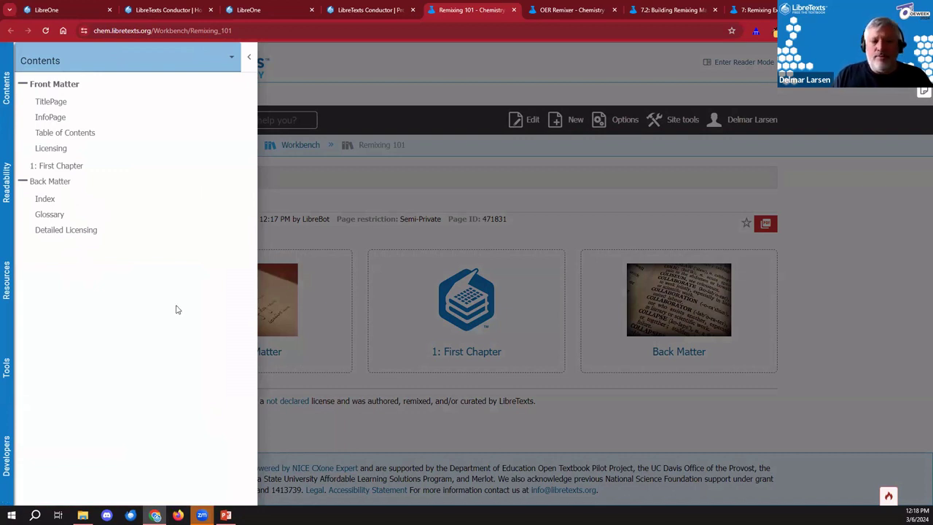
left_click(22, 181)
left_click(22, 84)
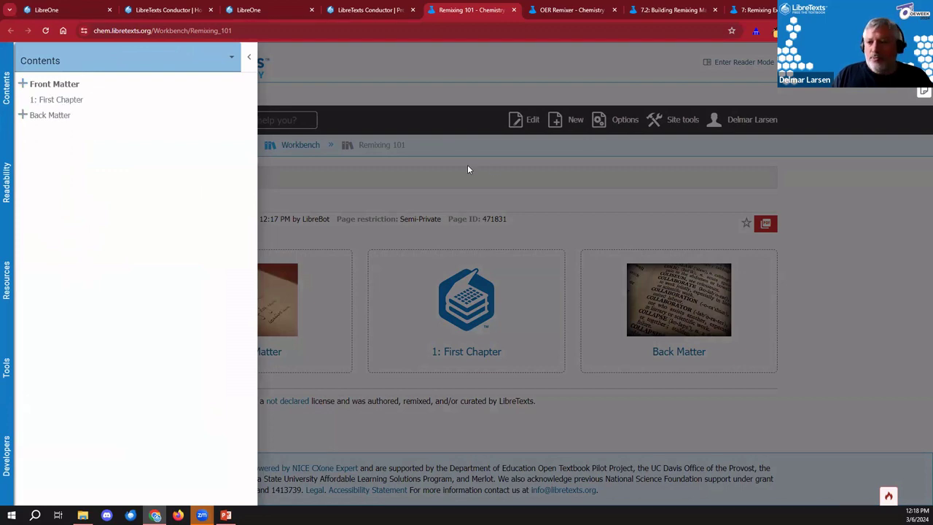
left_click(550, 226)
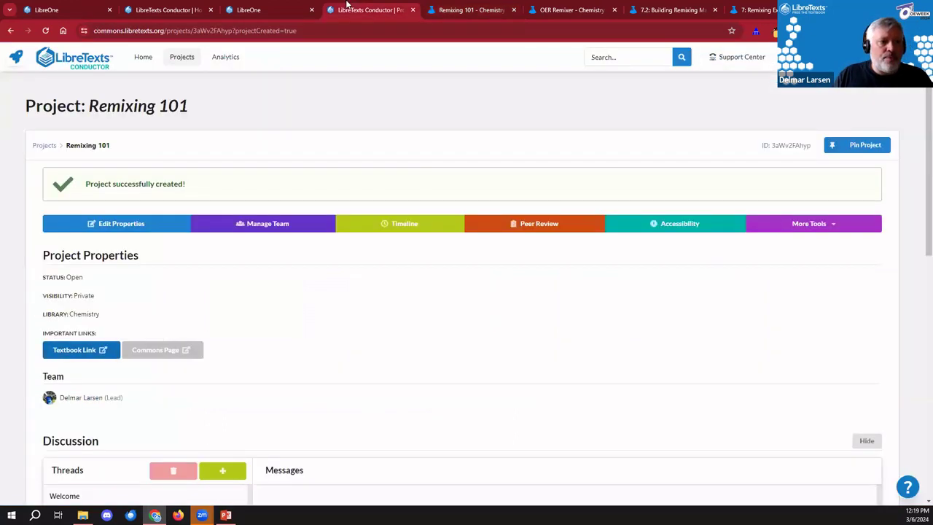
- Return to the Remixing 101 project in Conductor and launch the OER Remixer for its book
left_click(357, 9)
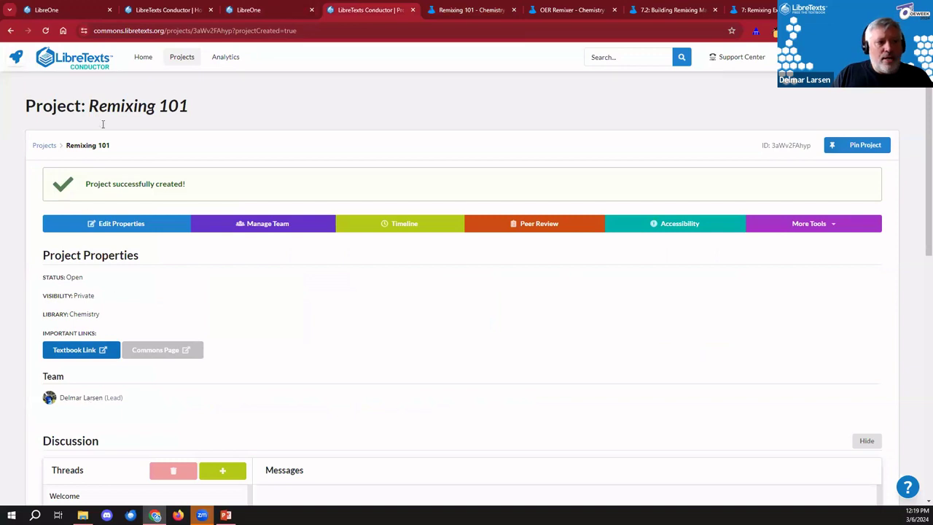
left_click(833, 226)
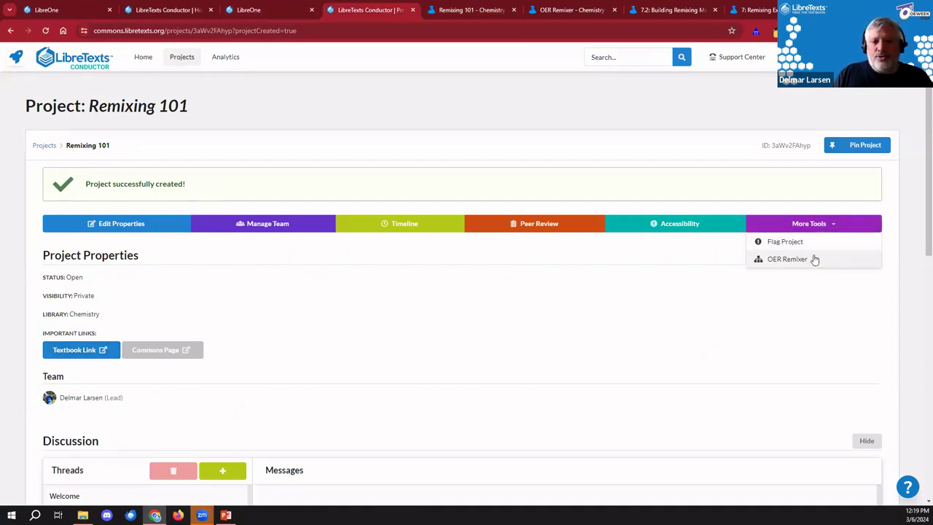
left_click(814, 261)
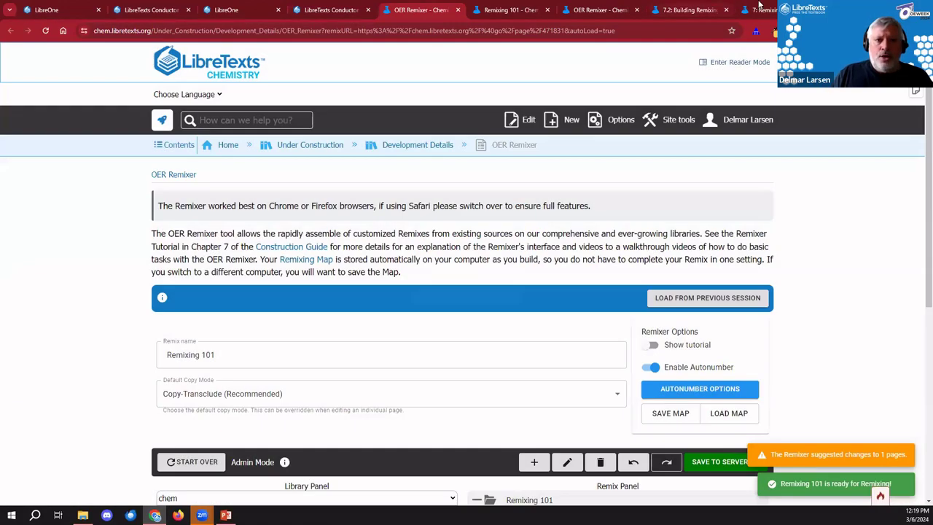
- View the Remixing Existing Content chapter and examine the Construction Guide's chapter list among the developer resources
left_click(761, 9)
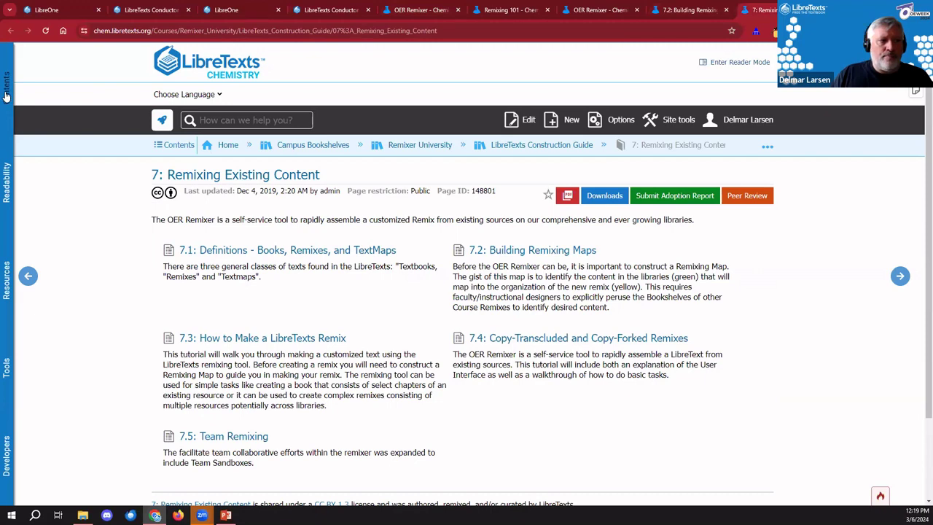
left_click(6, 91)
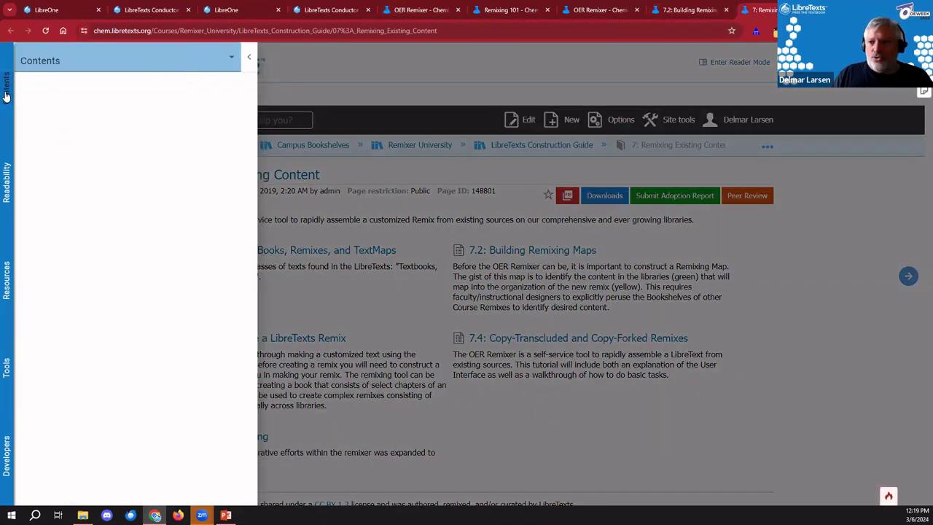
left_click(4, 461)
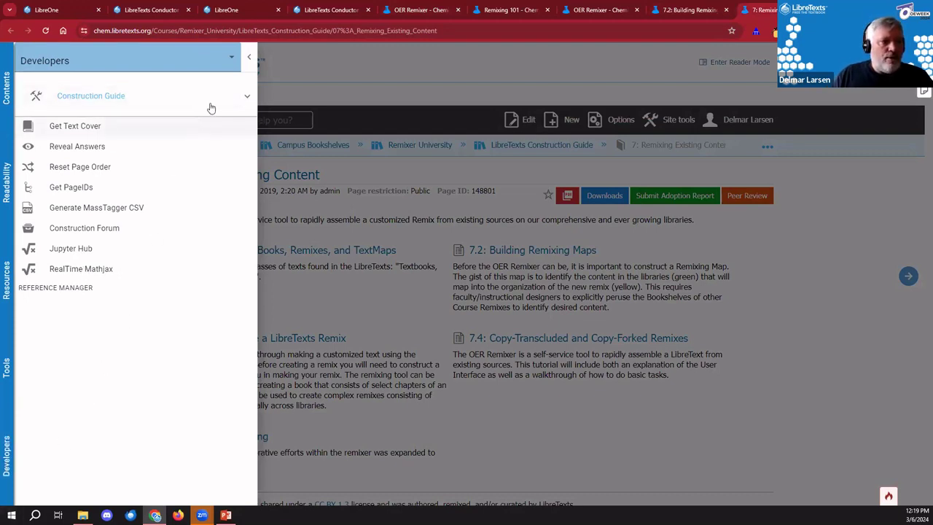
left_click(242, 96)
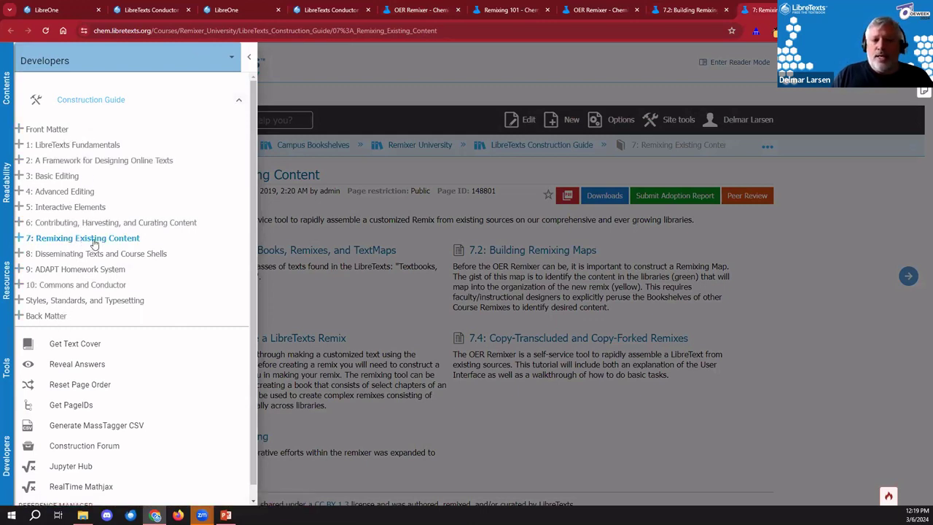
left_click(286, 31)
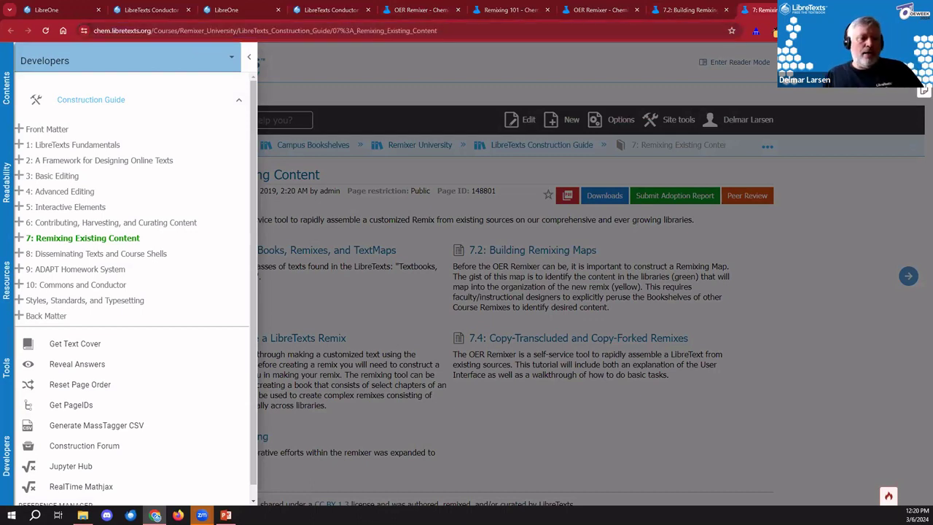
left_click(785, 378)
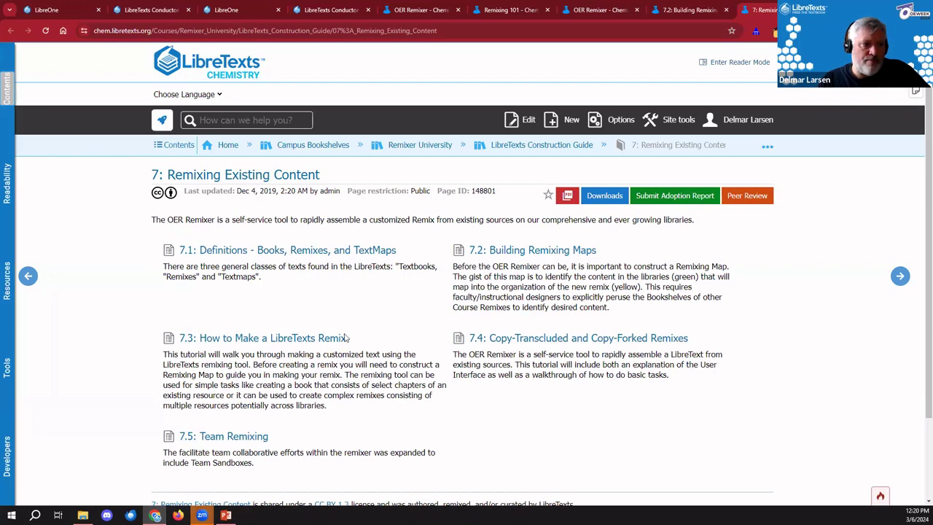
- Close the surplus OER Remixer page loaded with Understanding Organic Chemistry Through Computation
left_click(620, 8)
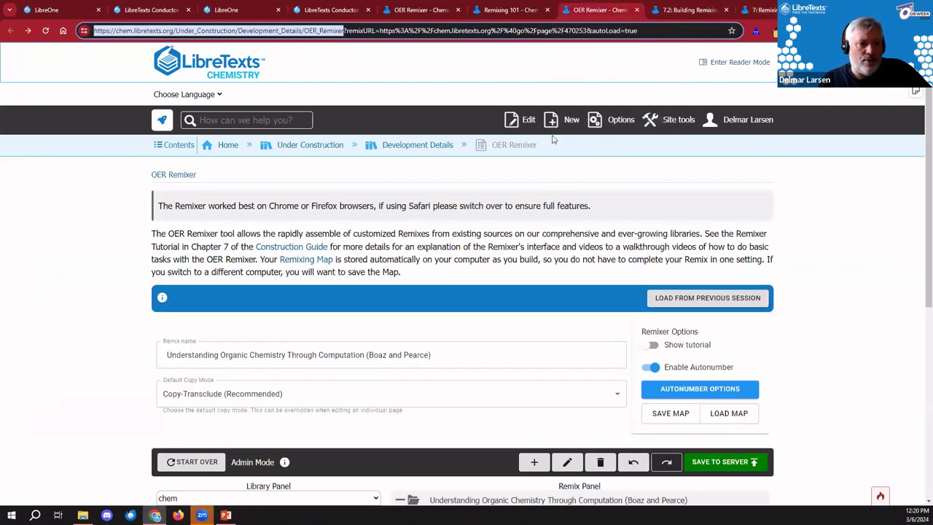
scroll(562, 177, "down", 6)
scroll(585, 168, "up", 6)
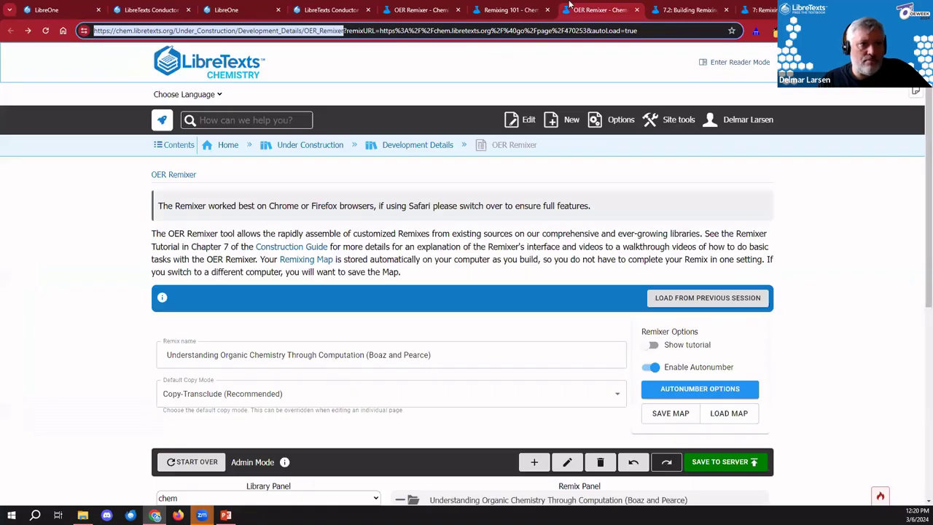
left_click(636, 9)
- Return to the OER Remixer loaded with Remixing 101 and examine its Library Panel and Remix Panel
left_click(504, 8)
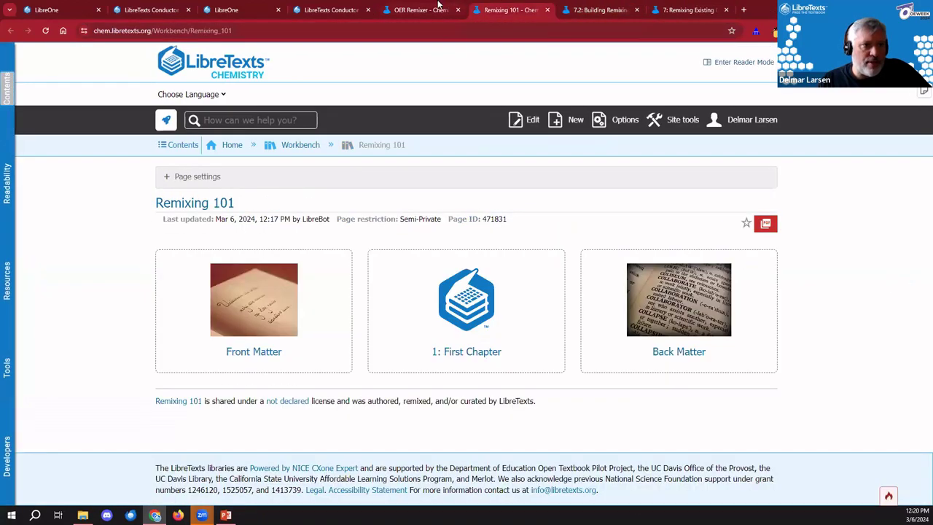
left_click(439, 7)
scroll(565, 351, "down", 5)
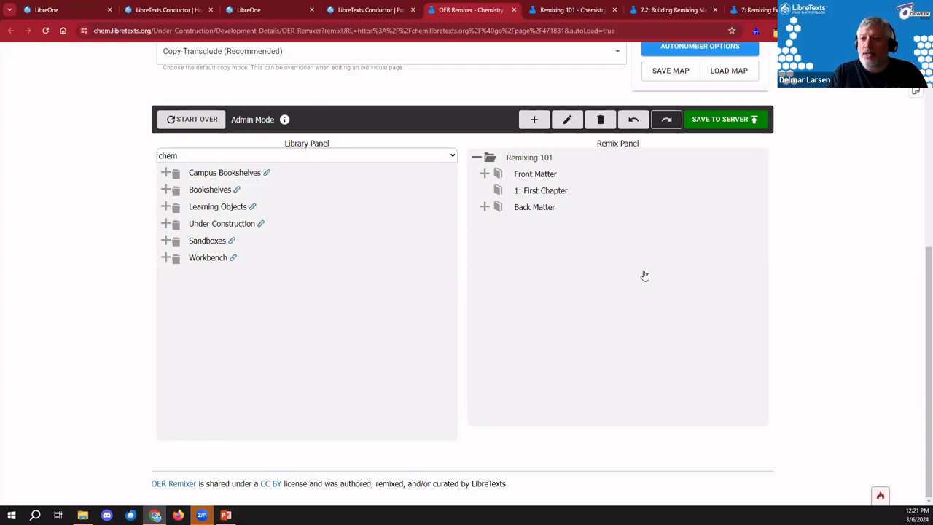
scroll(620, 308, "up", 5)
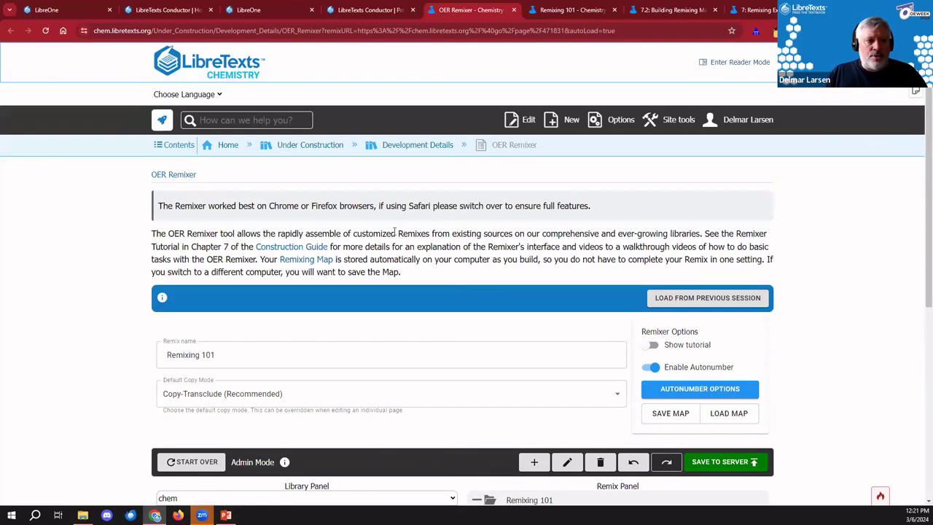
- View the Building Remixing Maps page, select its web address and examine the economics course example of a remixing map
left_click(574, 5)
left_click(671, 9)
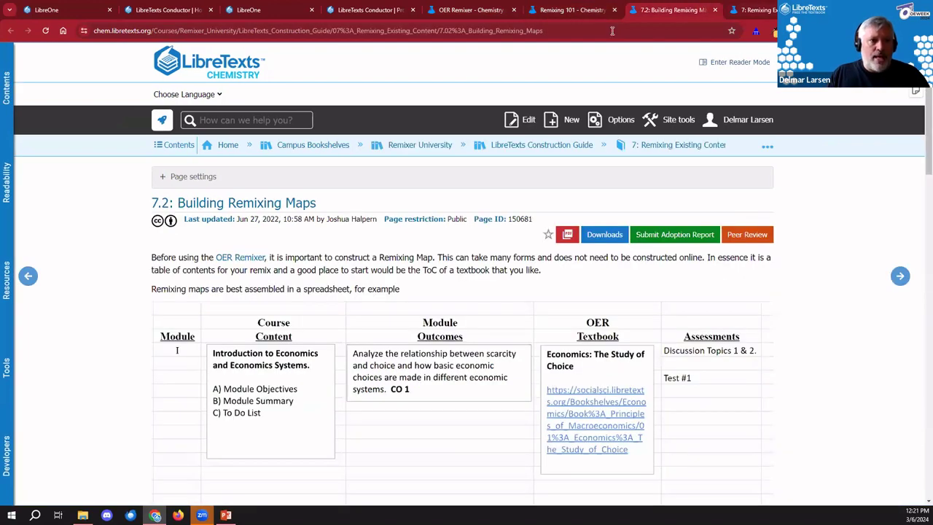
left_click(610, 31)
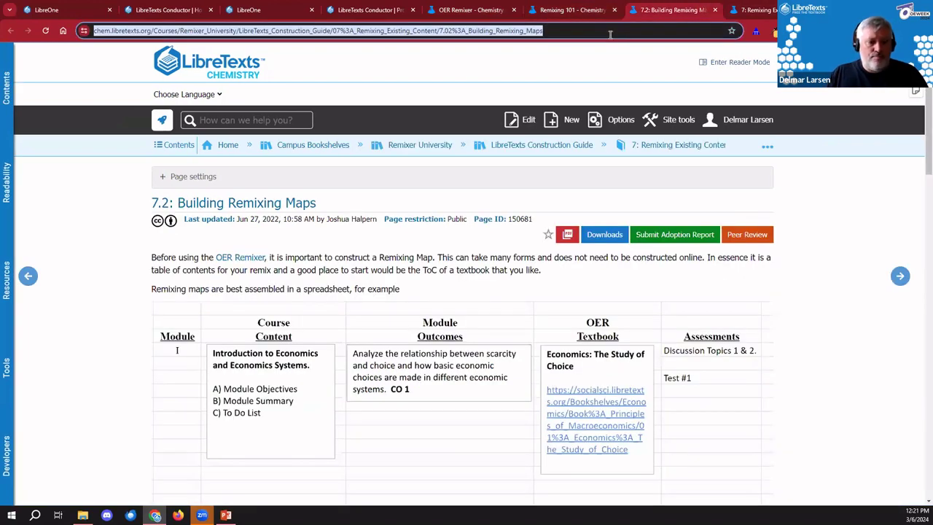
left_click(176, 350)
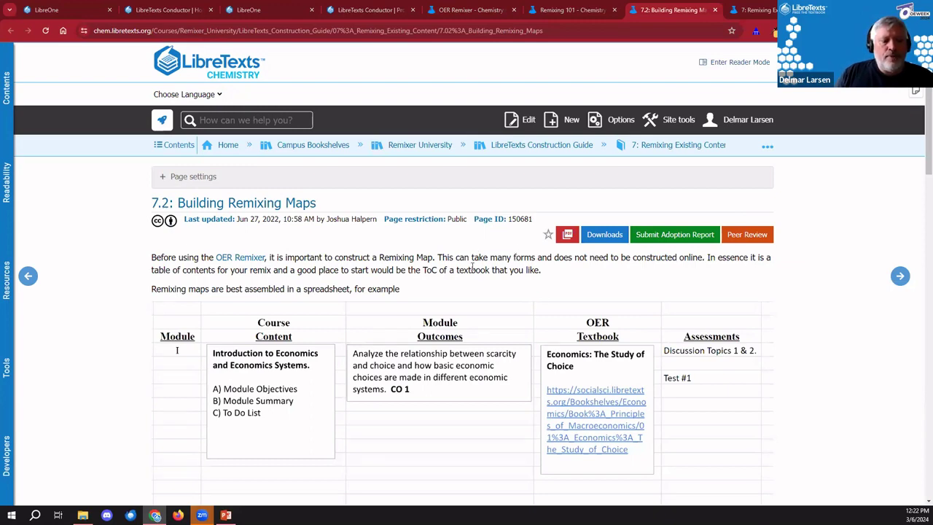
scroll(799, 291, "down", 2)
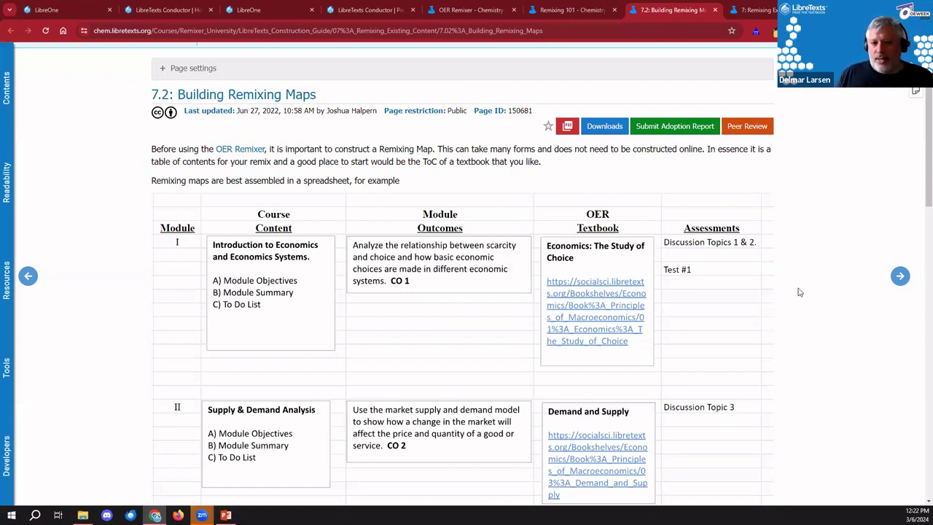
- Go back to the Remixing 101 remix in the OER Remixer and view its chapter structure beside the chemistry library's shelves
left_click(584, 10)
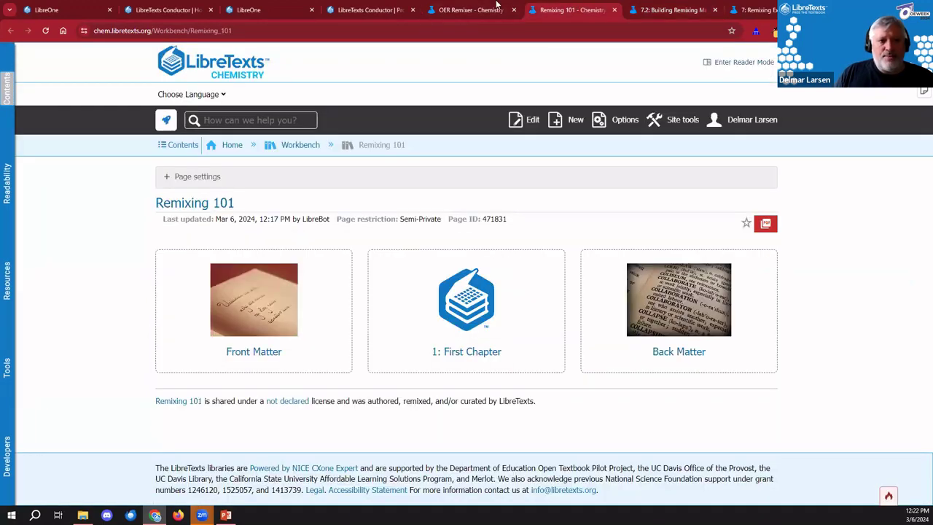
left_click(486, 9)
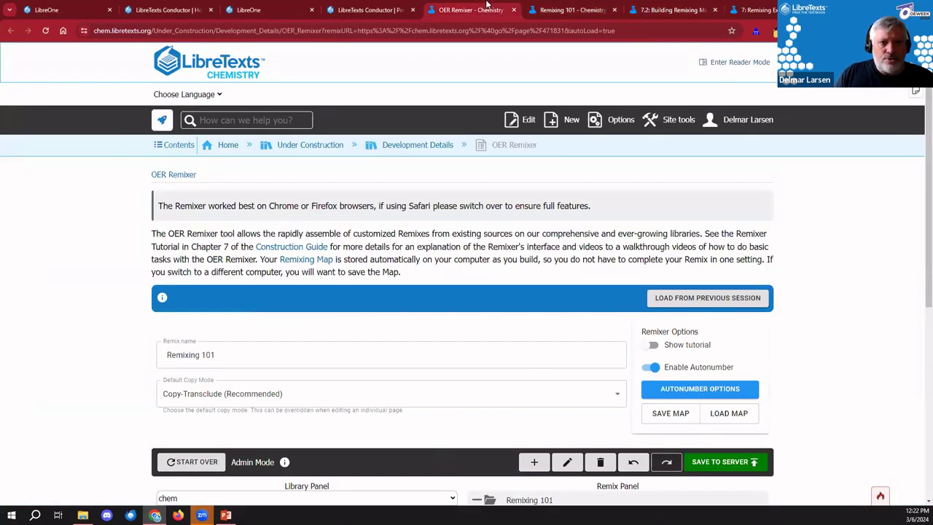
scroll(558, 193, "down", 5)
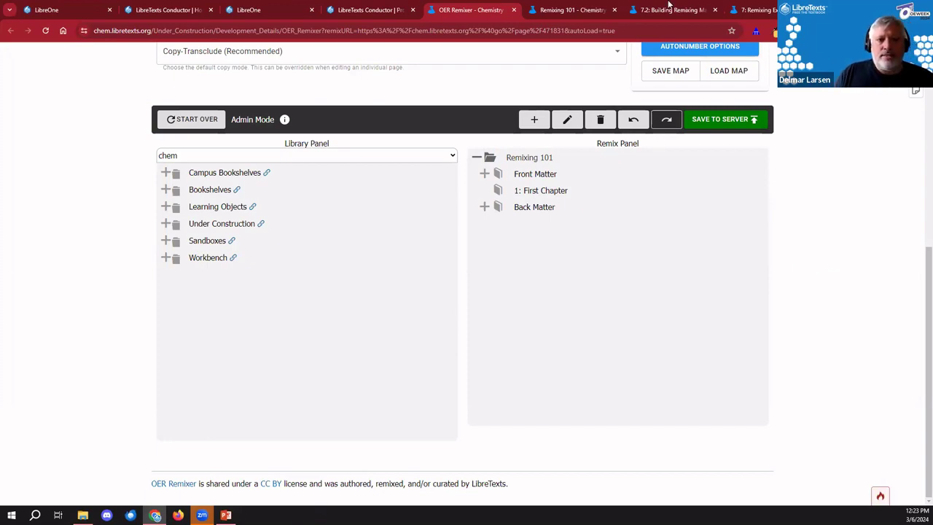
- Copy the address of the Remixing Map link in the OER Remixer's introductory text
left_click(666, 7)
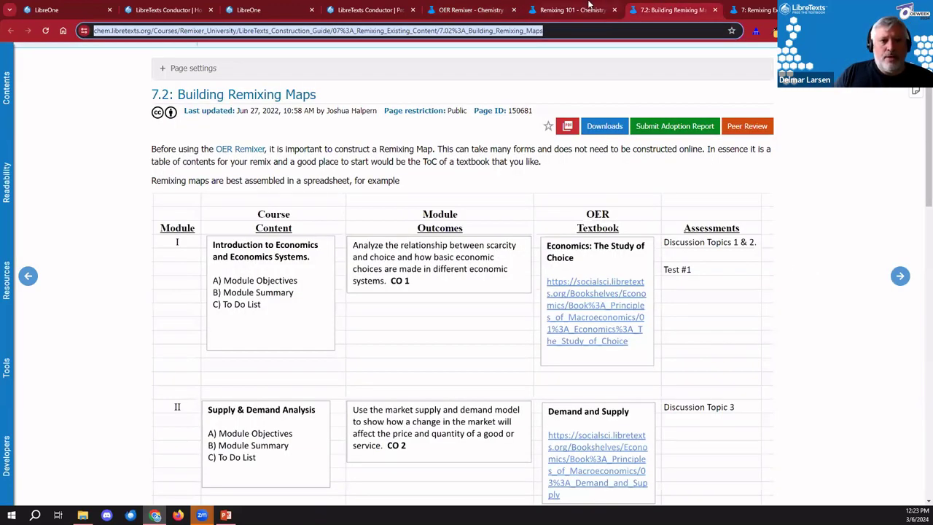
left_click(473, 9)
scroll(387, 119, "up", 5)
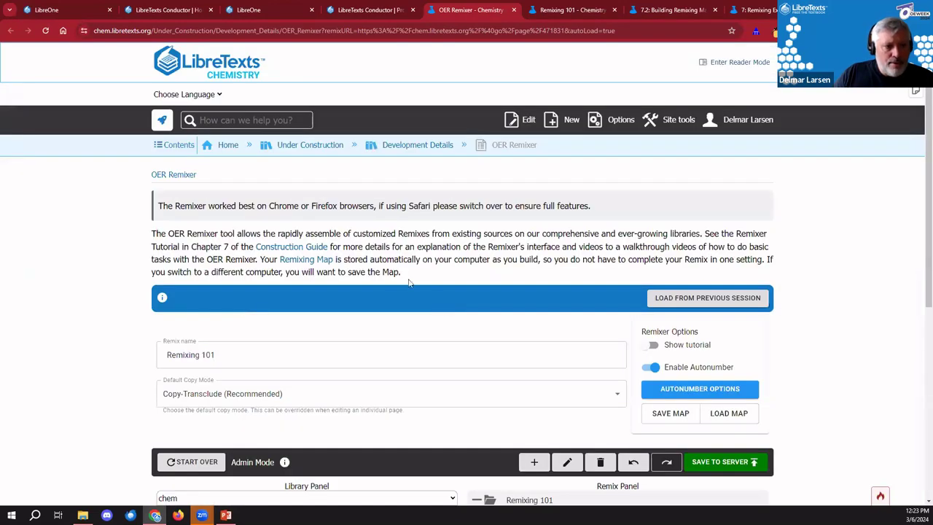
right_click(308, 264)
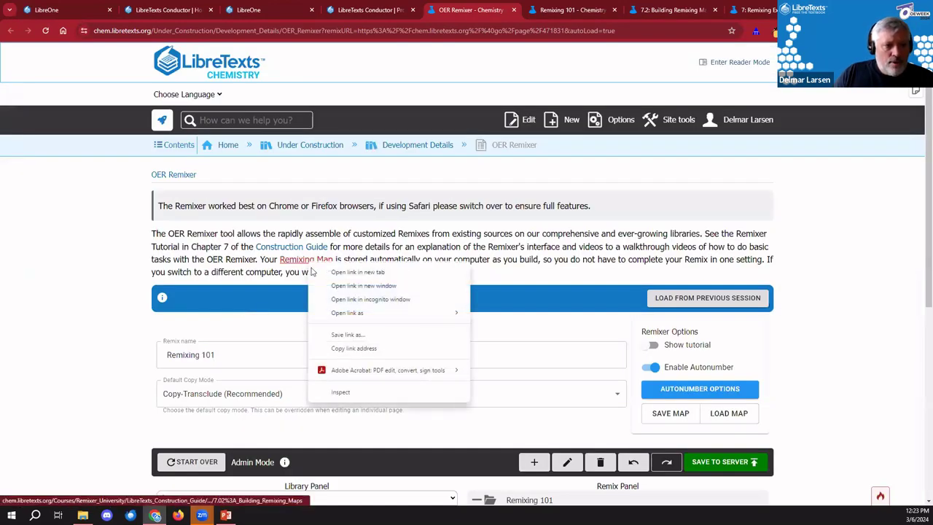
left_click(321, 347)
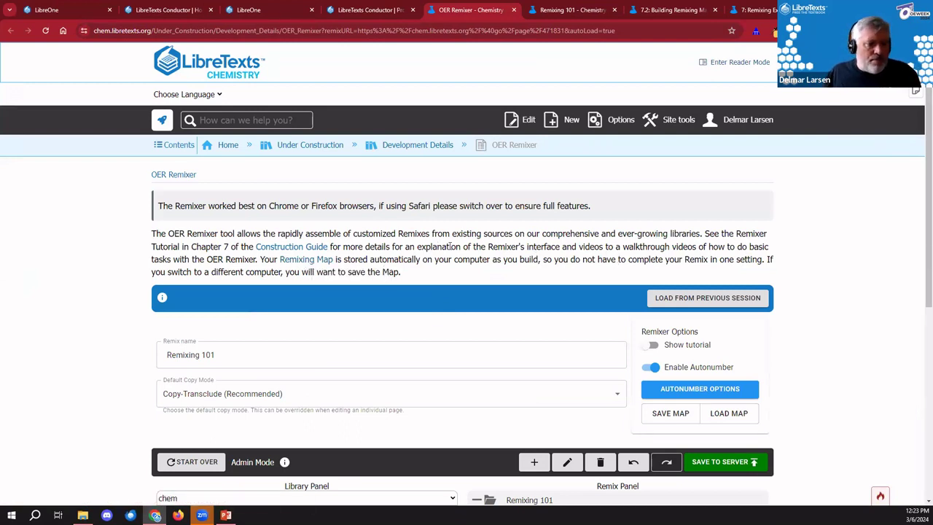
- Examine the sample remixing maps on the Building Remixing Maps page, including the Lubbock Christian University chemistry spreadsheet
left_click(573, 9)
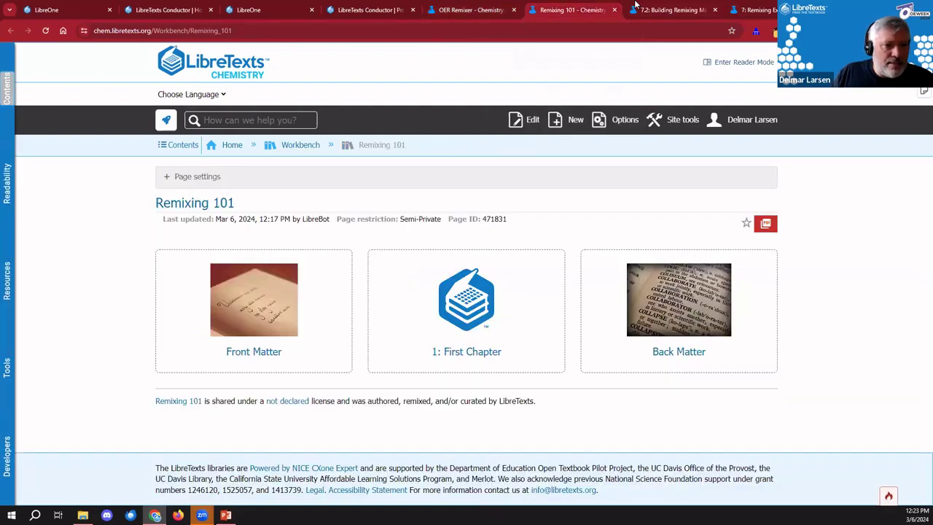
left_click(637, 8)
scroll(411, 275, "down", 10)
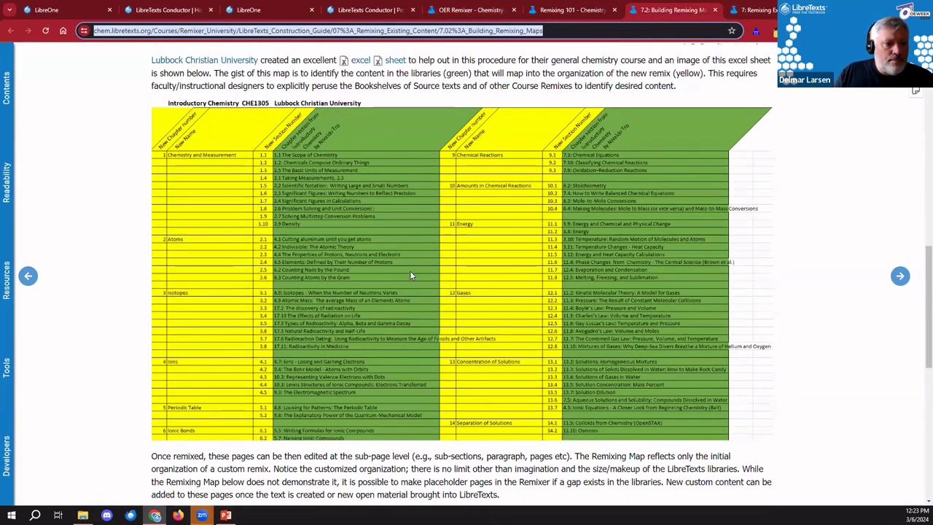
scroll(409, 275, "down", 5)
scroll(400, 265, "up", 15)
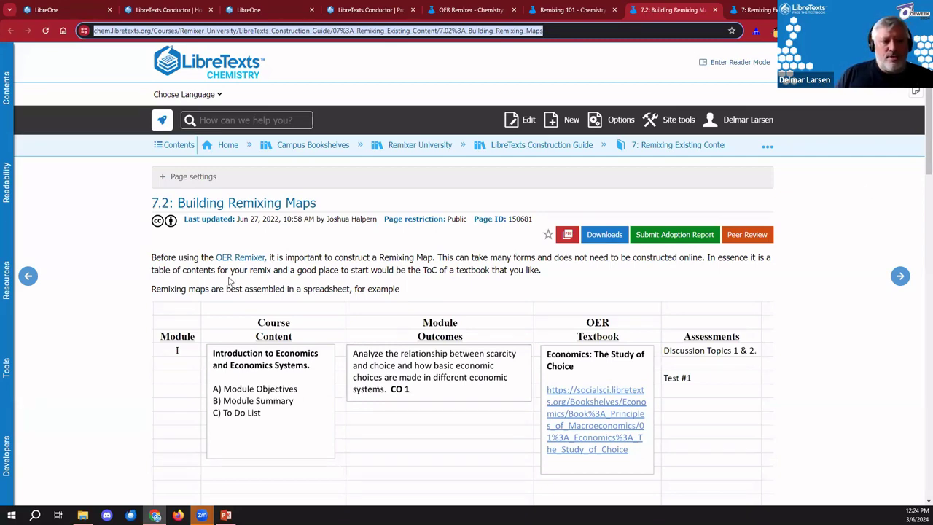
scroll(319, 312, "down", 2)
scroll(318, 312, "down", 3)
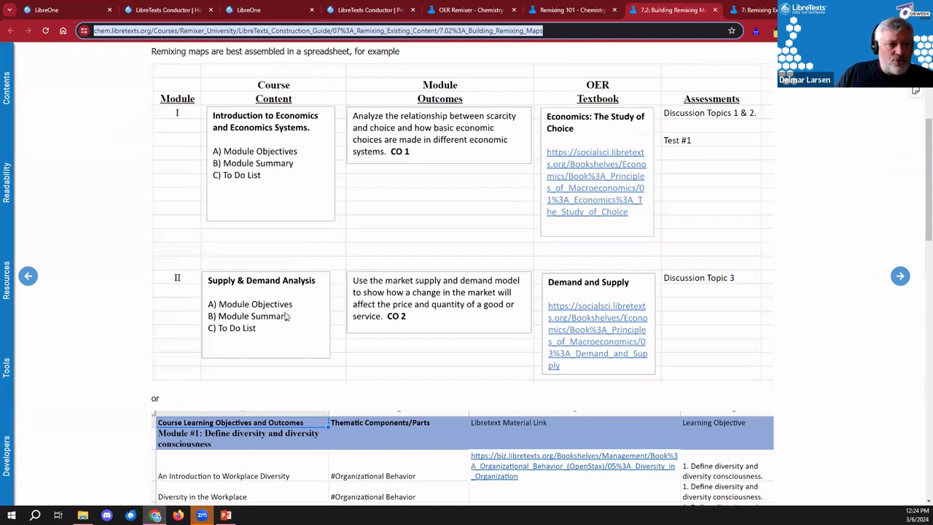
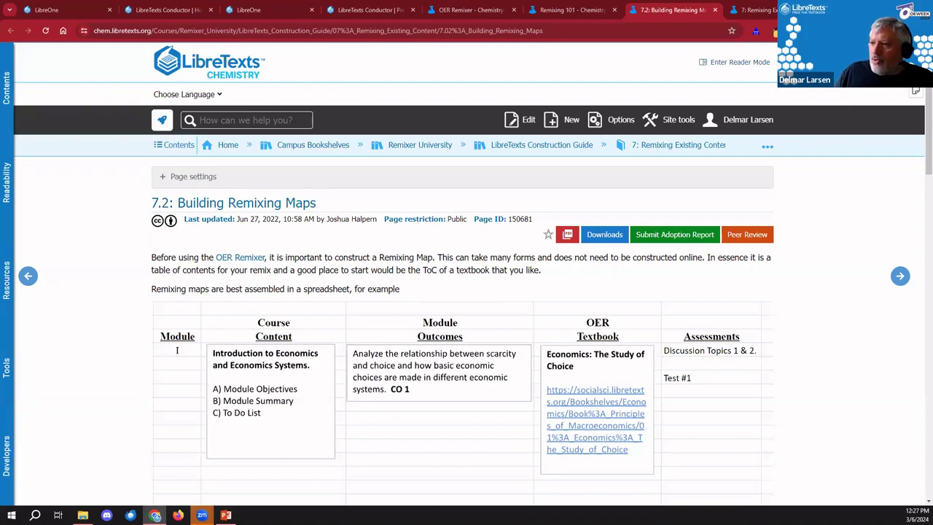
scroll(485, 278, "down", 15)
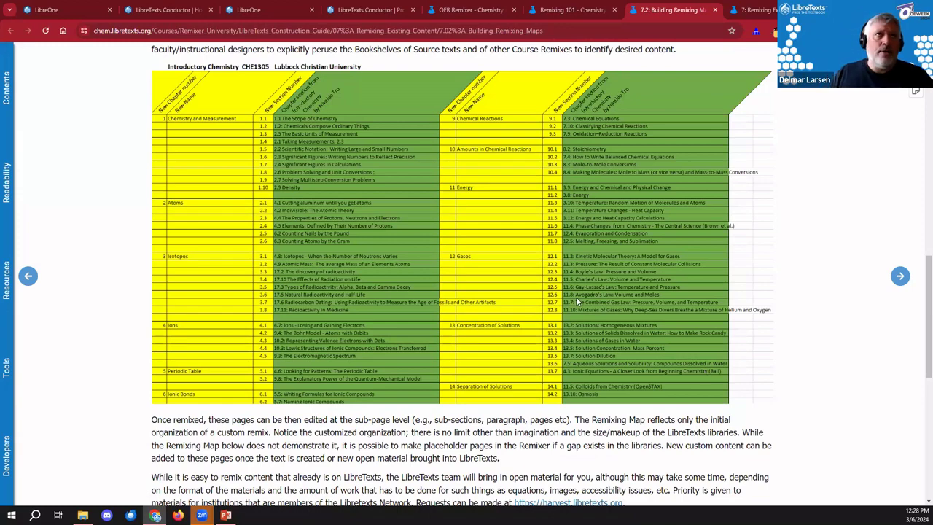
scroll(554, 299, "up", 5)
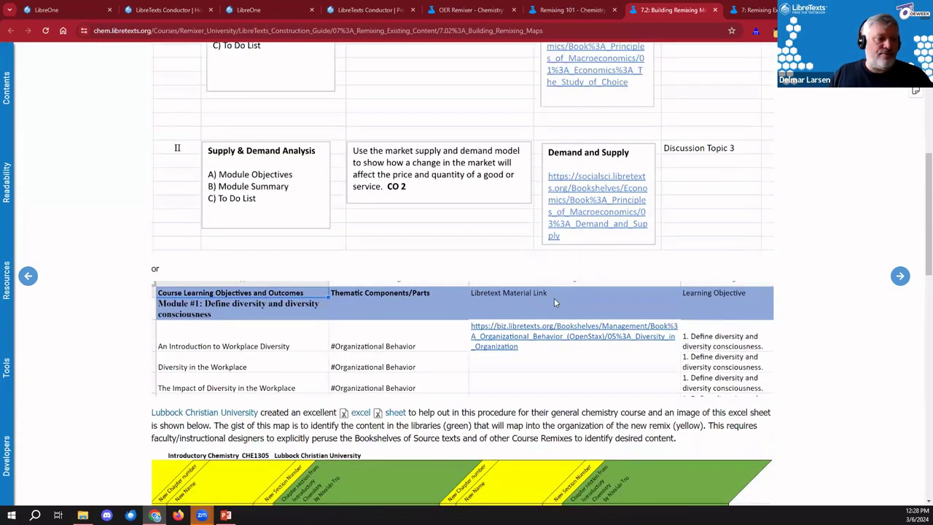
- Close the Building Remixing Maps page and return to the OER Remixer for Remixing 101
left_click(572, 9)
left_click(688, 9)
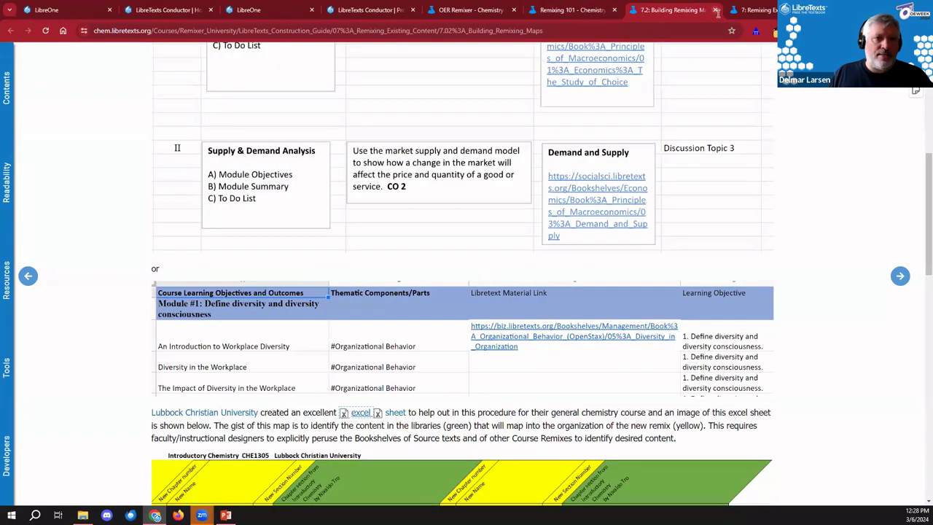
left_click(714, 9)
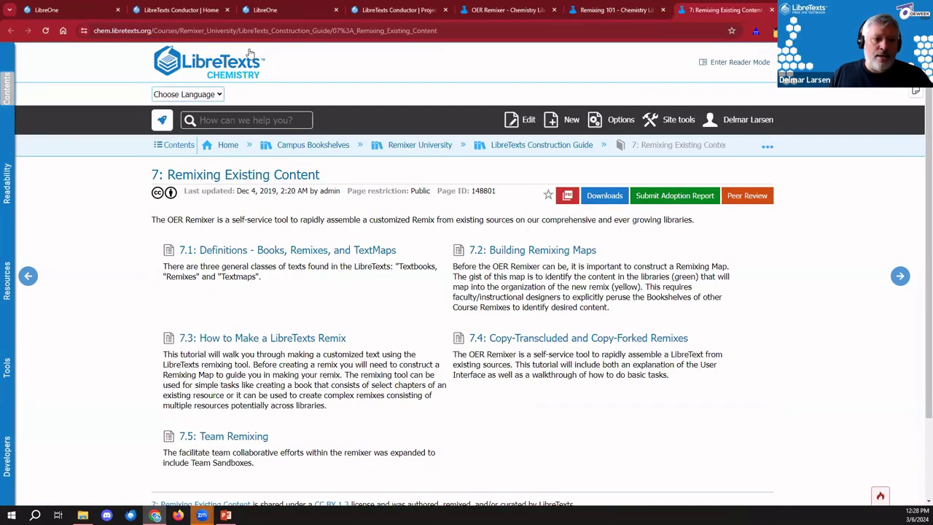
left_click(627, 9)
left_click(508, 10)
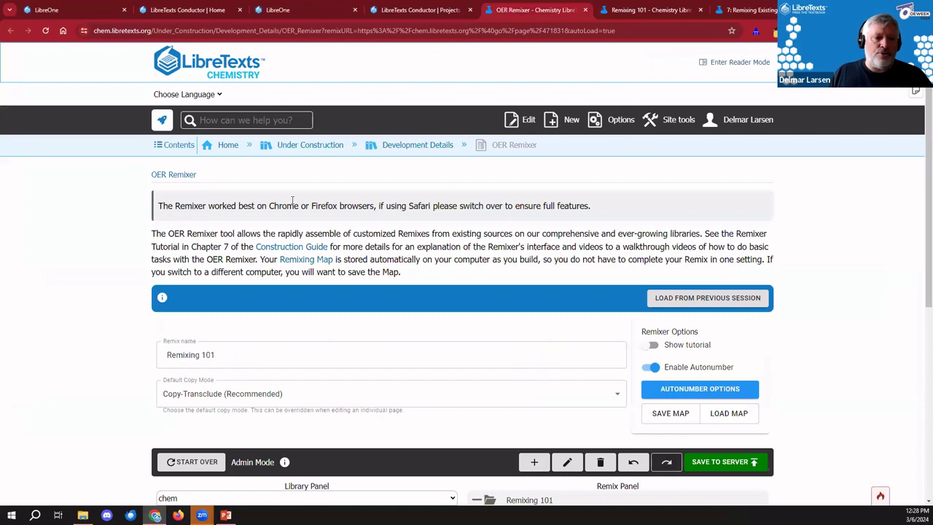
- Select 1: First Chapter in the Remix Panel and view the remix name, copy mode and Remixer Options
scroll(93, 252, "down", 5)
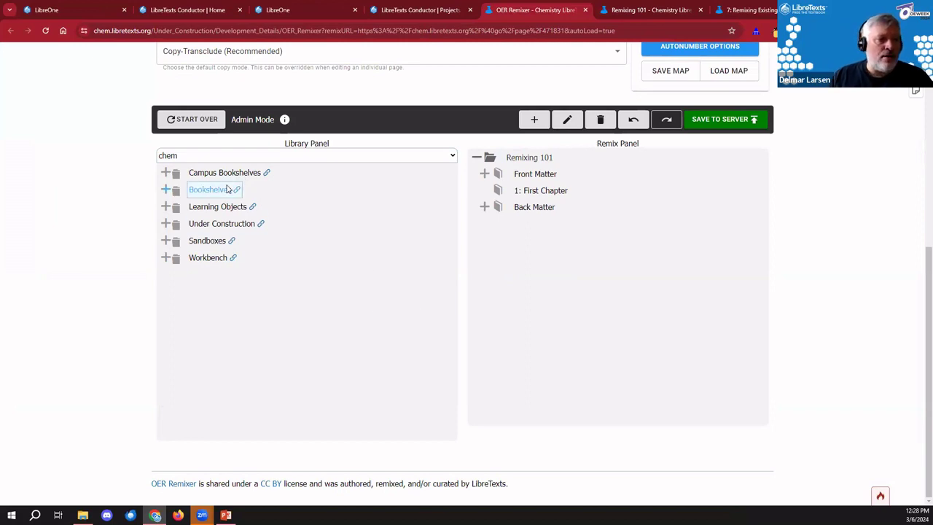
left_click(495, 191)
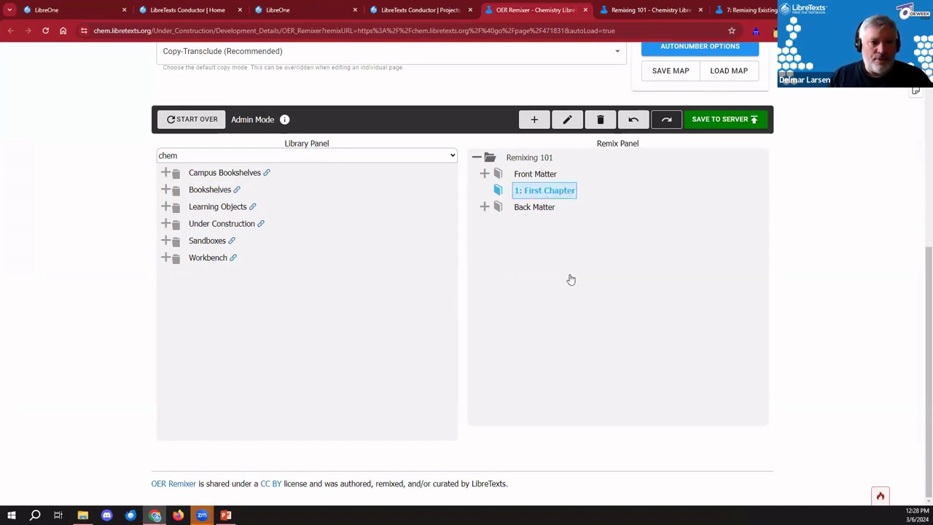
scroll(567, 275, "up", 2)
scroll(567, 274, "up", 3)
scroll(554, 268, "down", 3)
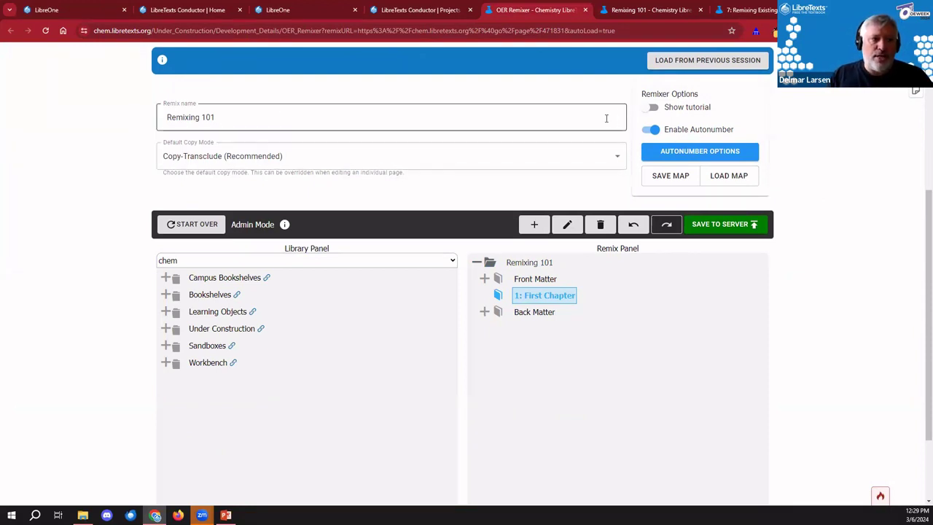
- Turn on Show tutorial, display the About this tutorial text and open the list of tutorial topics
left_click(693, 109)
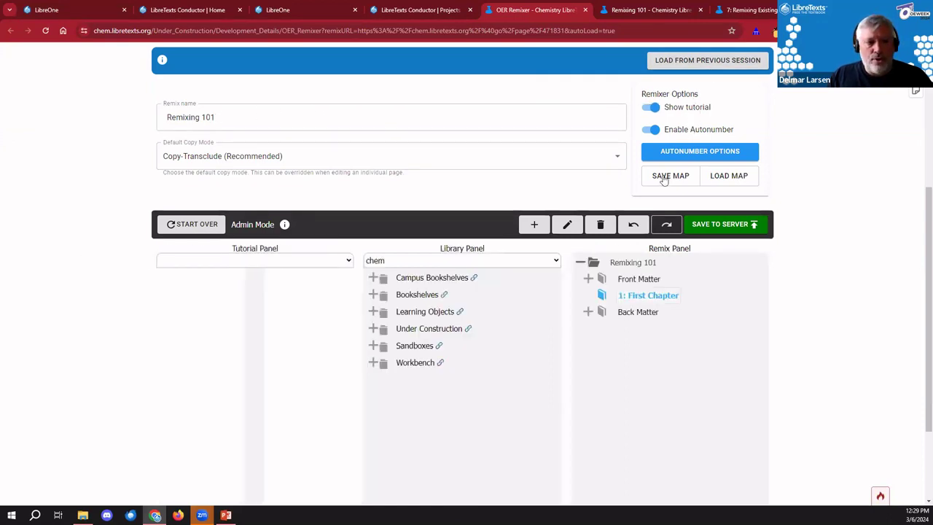
left_click(309, 262)
left_click(312, 261)
left_click(316, 261)
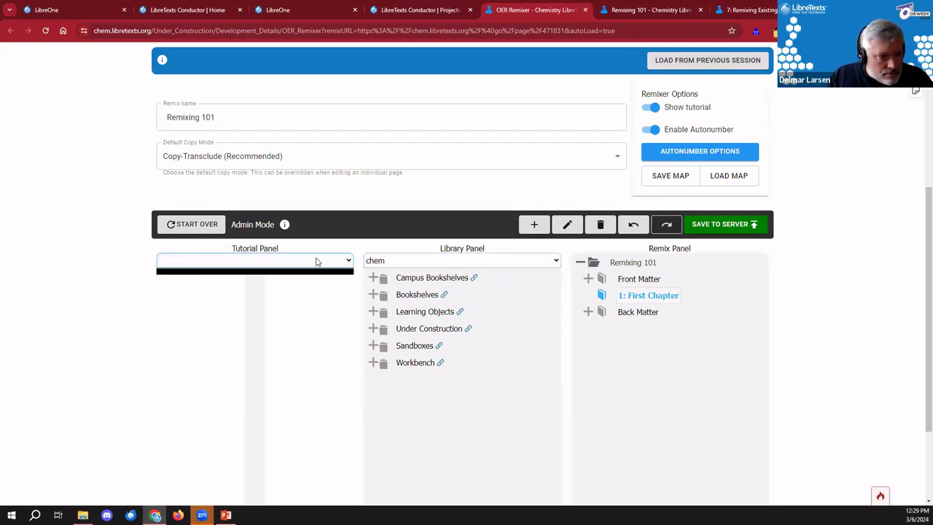
double_click(348, 261)
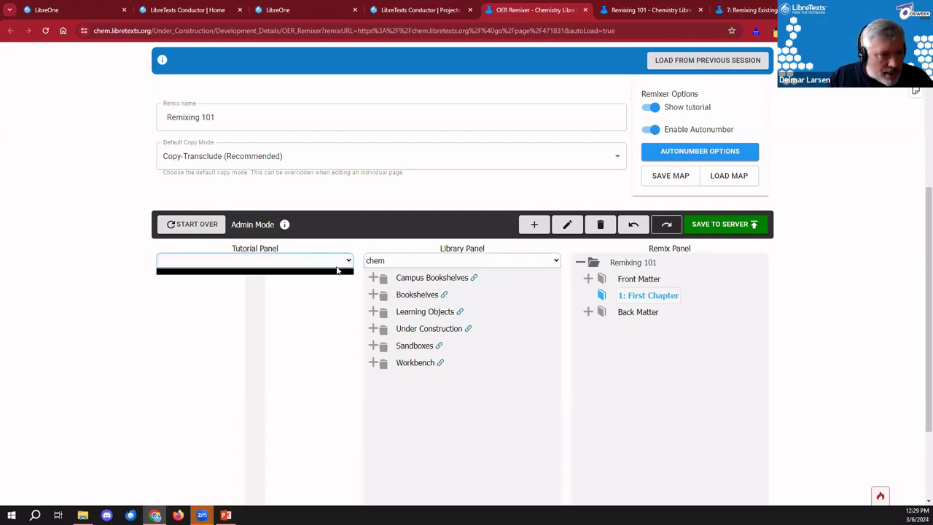
left_click(326, 271)
left_click(323, 266)
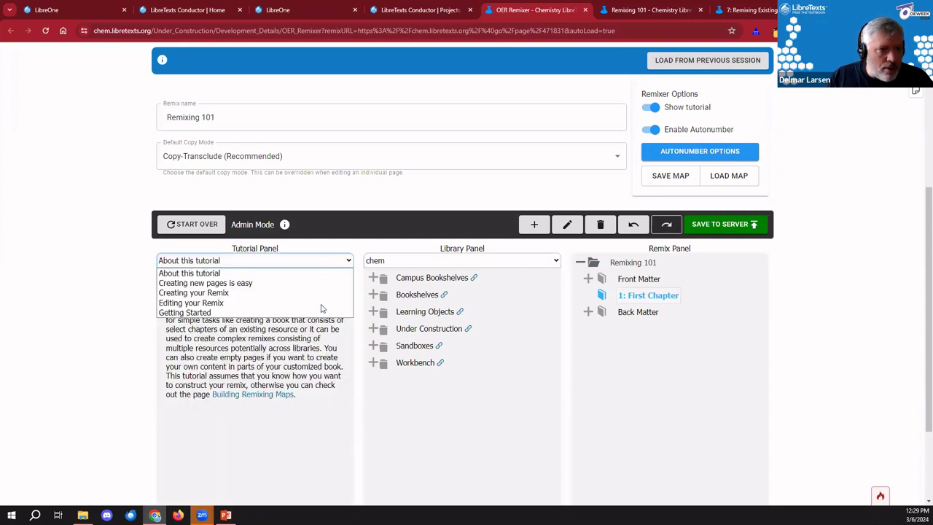
left_click(92, 336)
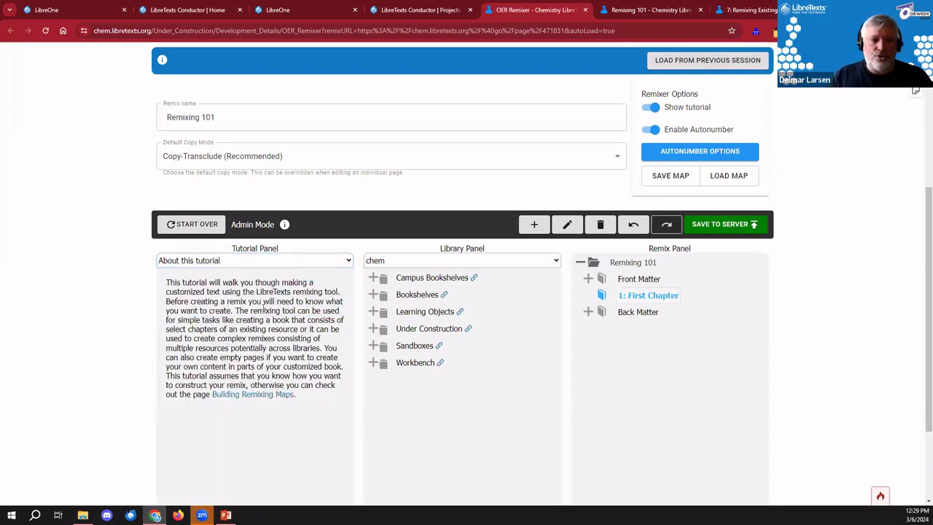
left_click(244, 260)
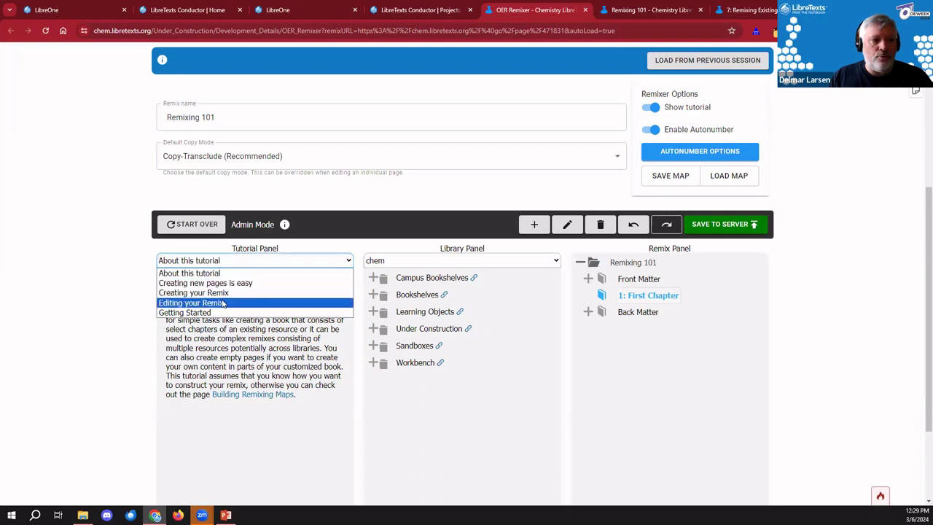
- Switch Enable Autonumber off and back on, and turn off Show tutorial in the Remixer Options
left_click(122, 315)
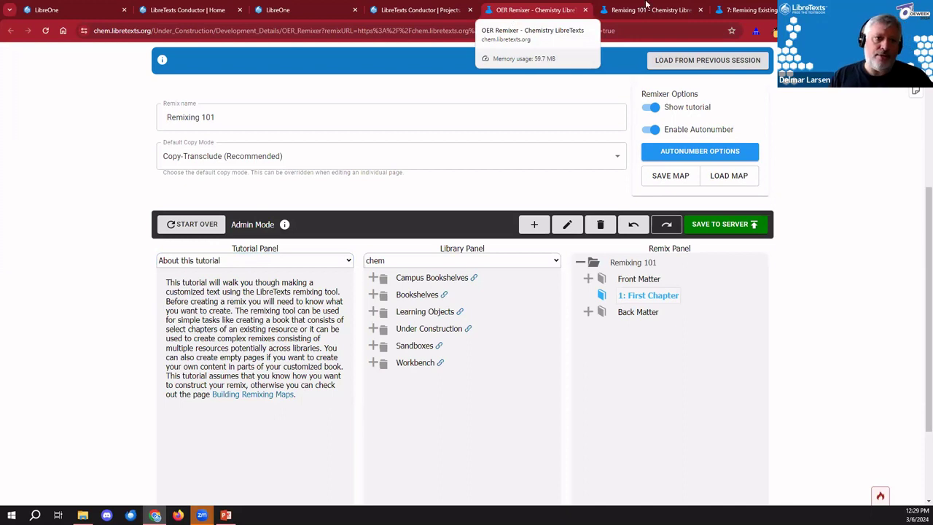
left_click(647, 134)
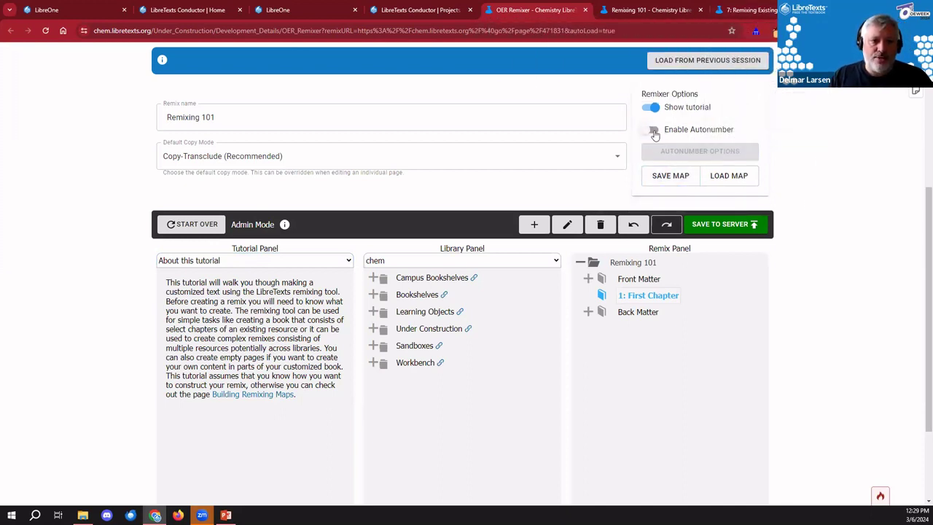
left_click(653, 130)
left_click(653, 108)
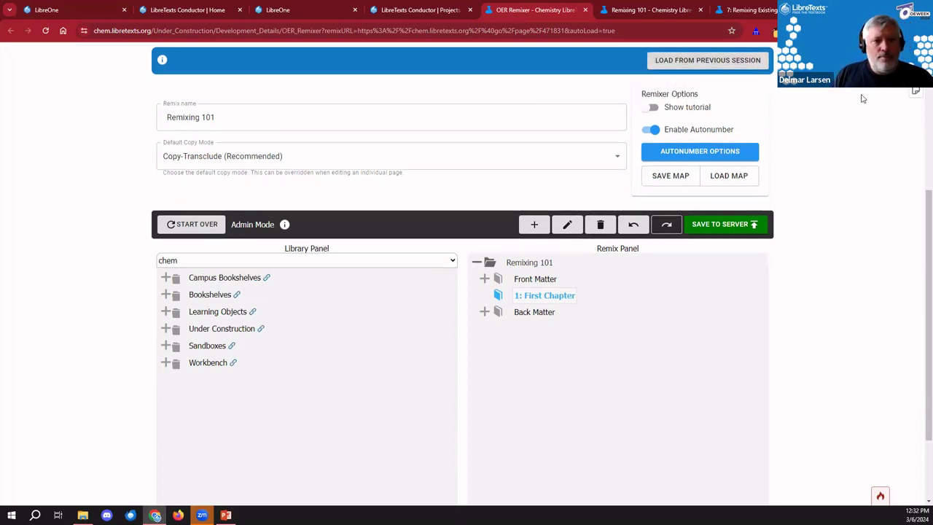
left_click(756, 156)
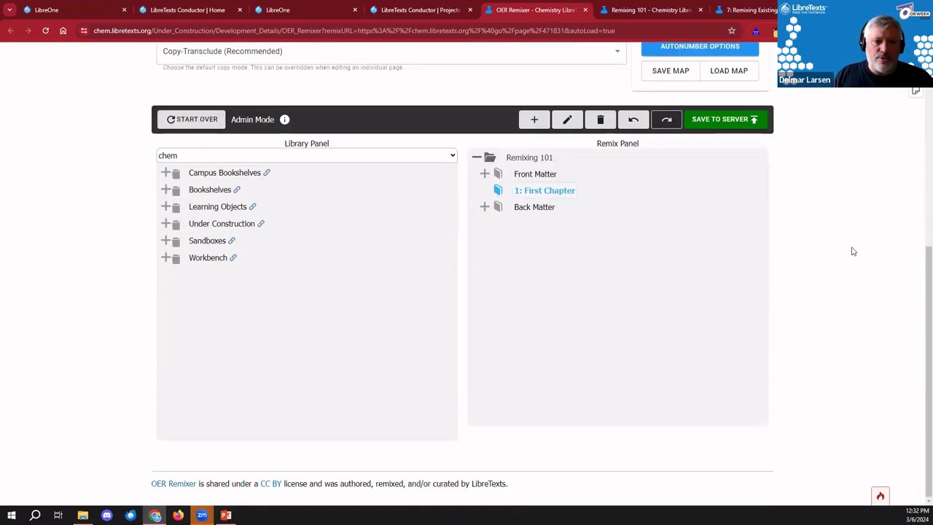
- Add five new pages under 1: First Chapter in the Remixing 101 outline
scroll(850, 250, "down", 2)
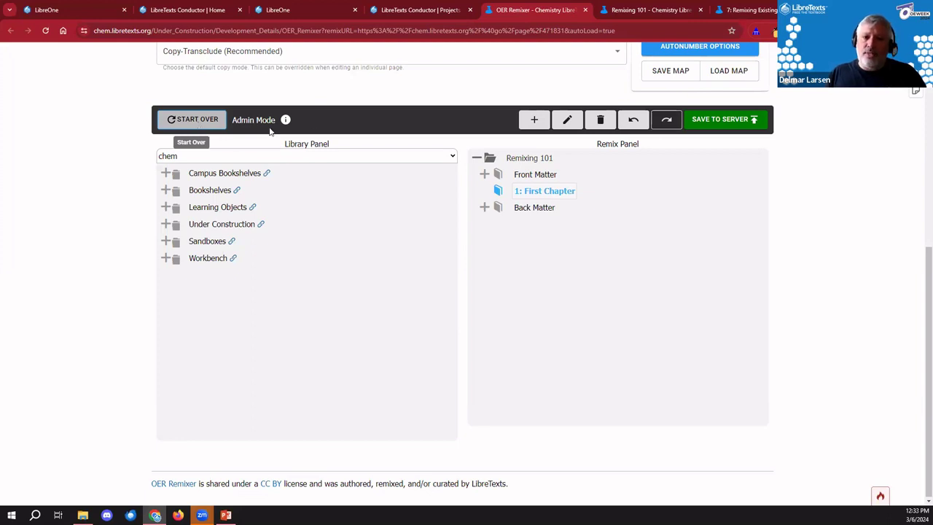
left_click(722, 122)
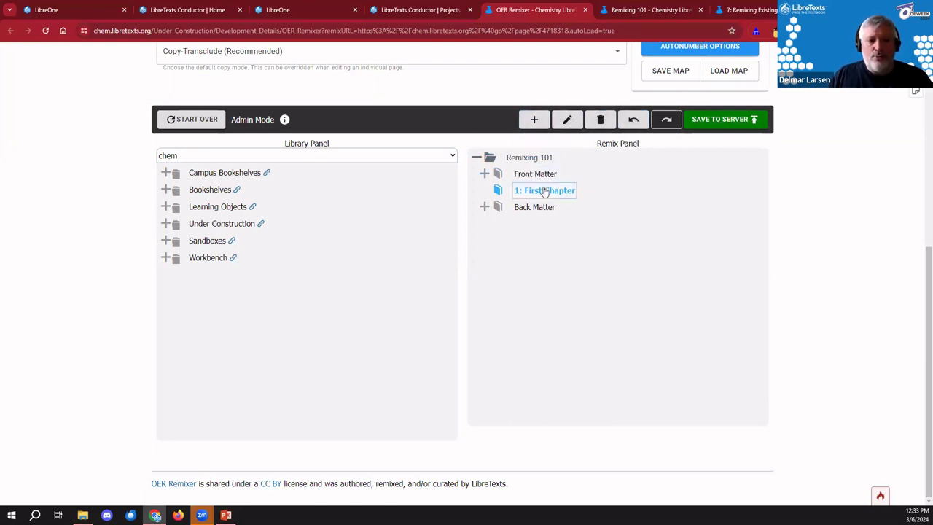
left_click(534, 120)
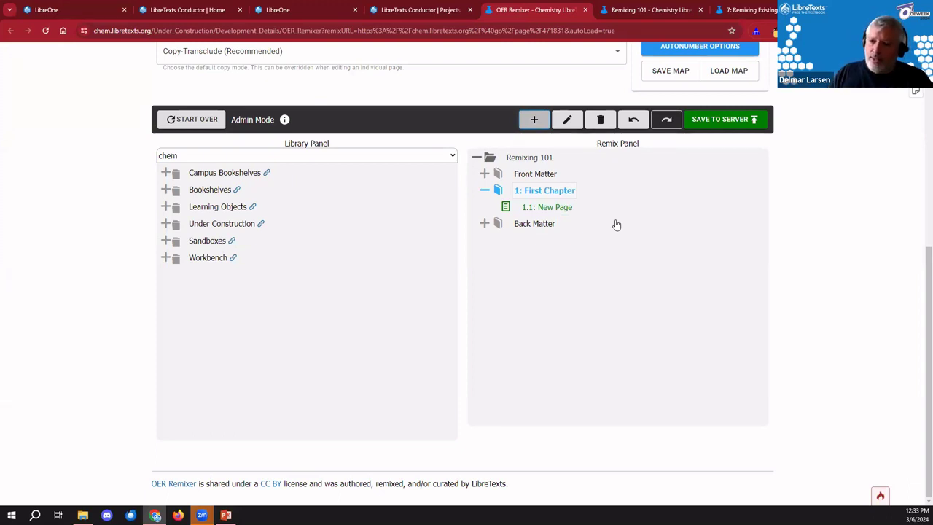
left_click(547, 232)
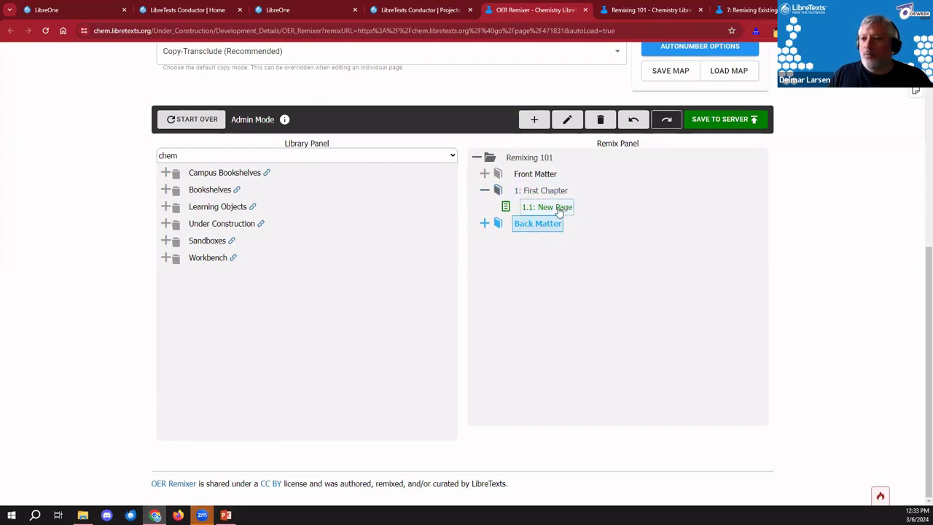
left_click(545, 191)
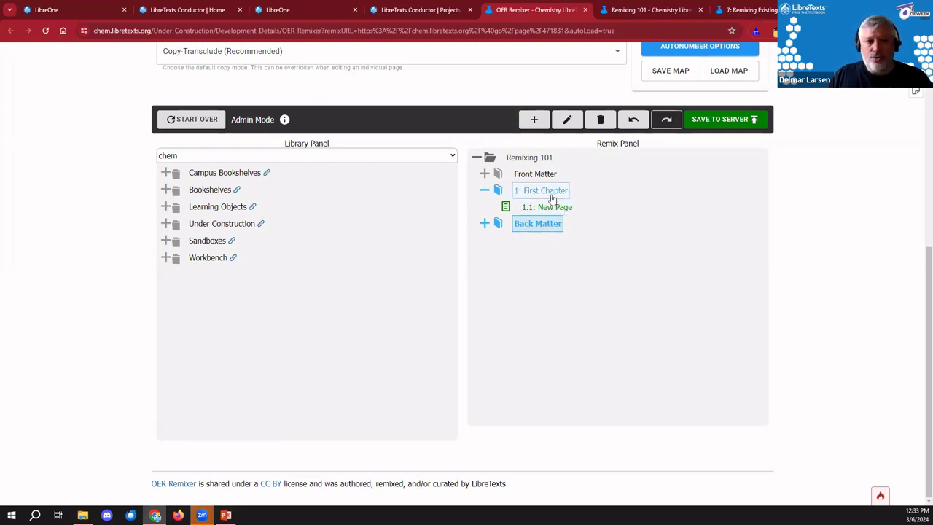
left_click(536, 122)
left_click(535, 122)
left_click(538, 125)
left_click(539, 125)
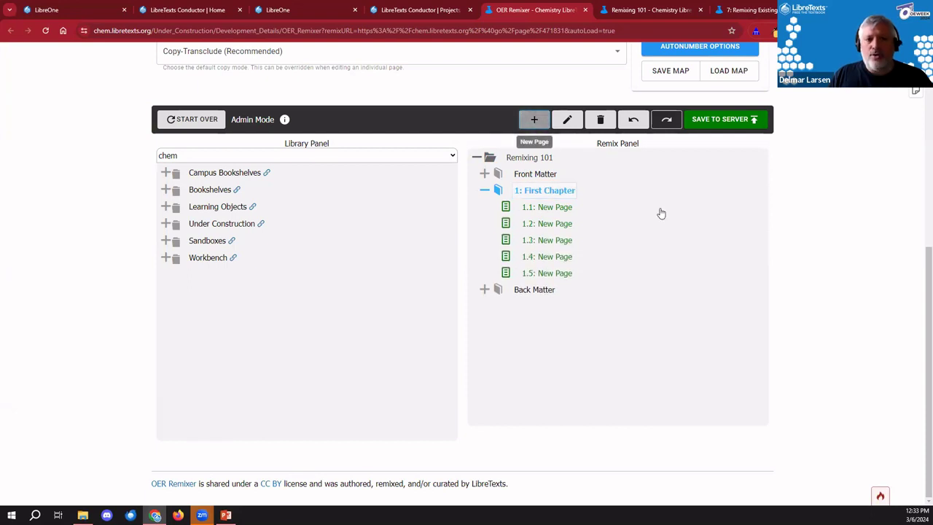
- Delete two of the new pages in 1: First Chapter, starting with 1.2: New Page
left_click(565, 223)
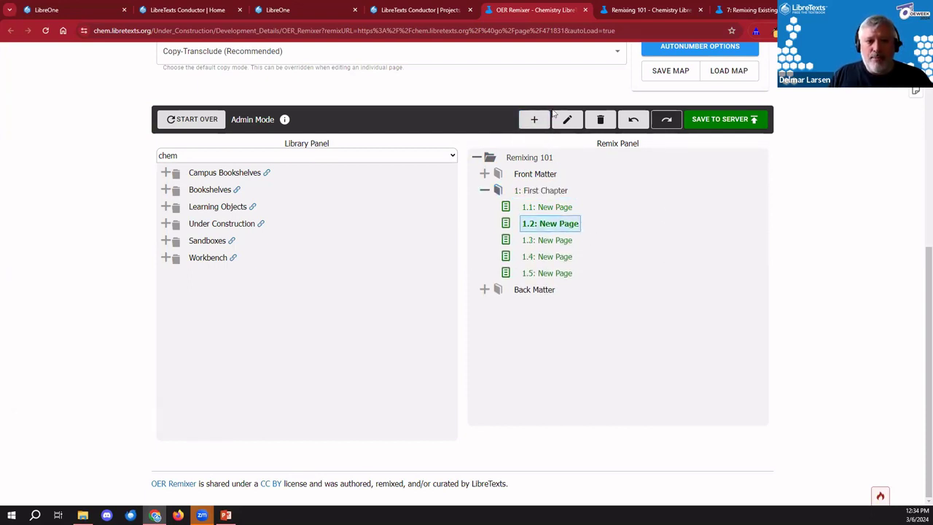
left_click(599, 119)
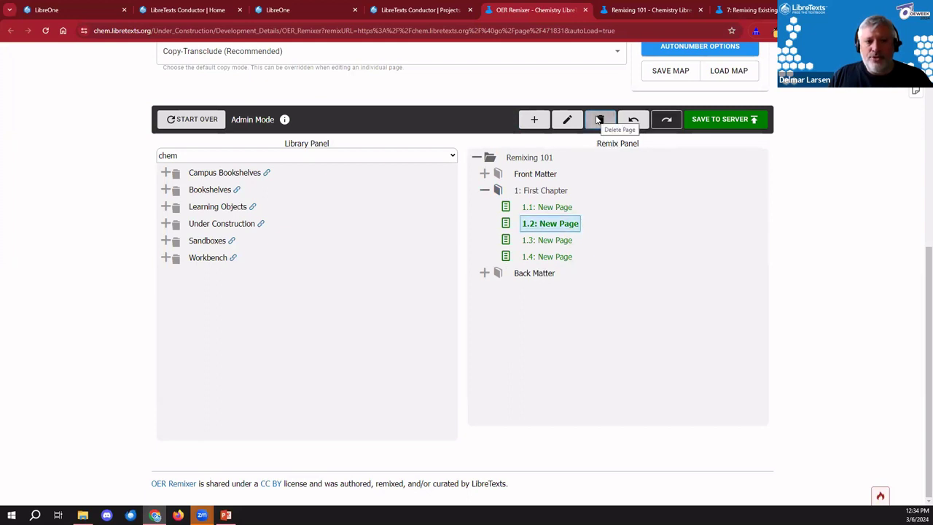
left_click(600, 118)
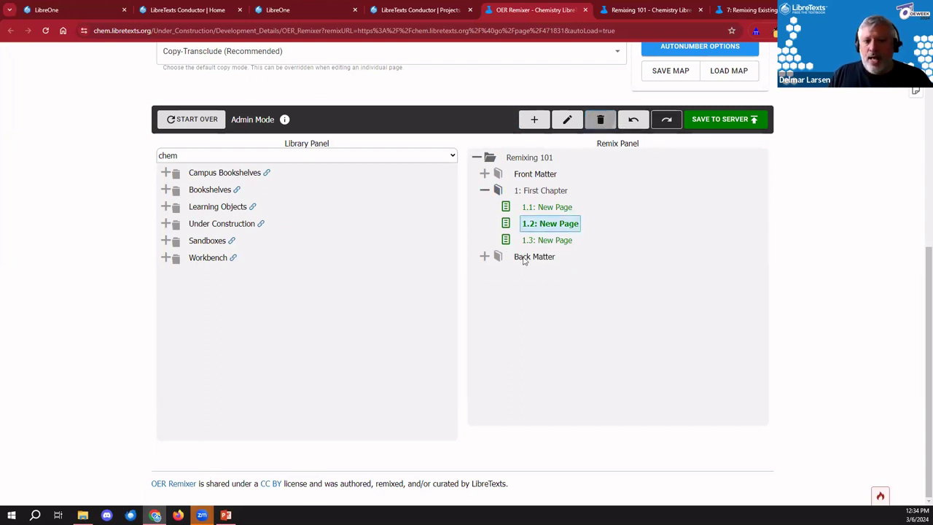
- Expand Back Matter, try deleting it and 1: First Chapter from the remix, and undo both deletions
left_click(485, 257)
left_click(536, 257)
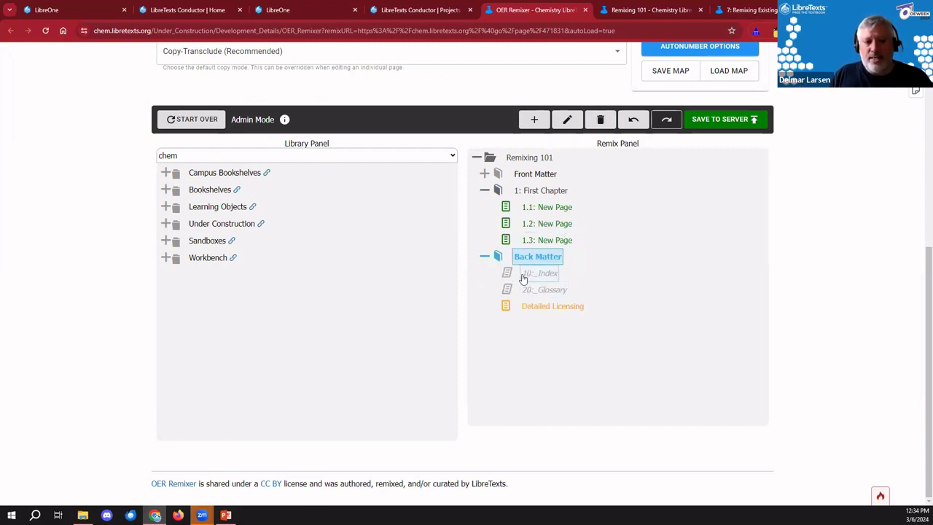
left_click(600, 119)
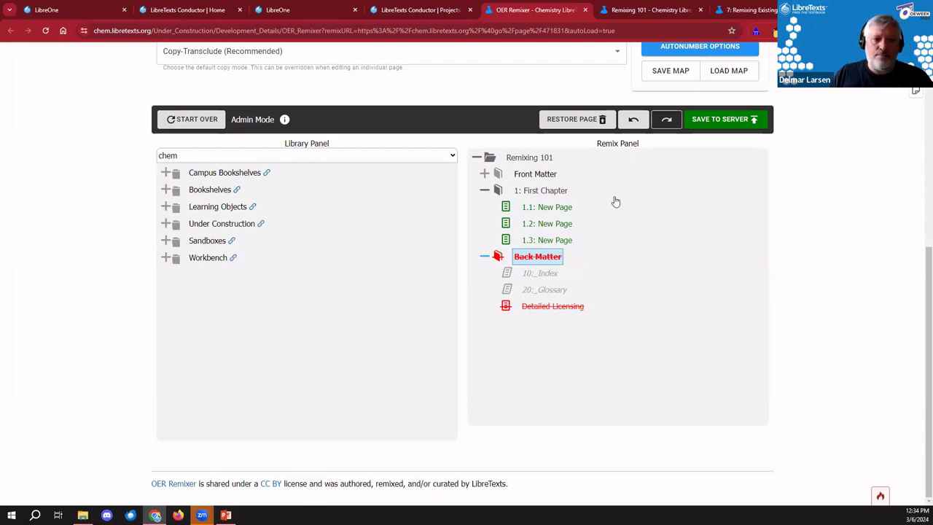
left_click(557, 192)
left_click(600, 119)
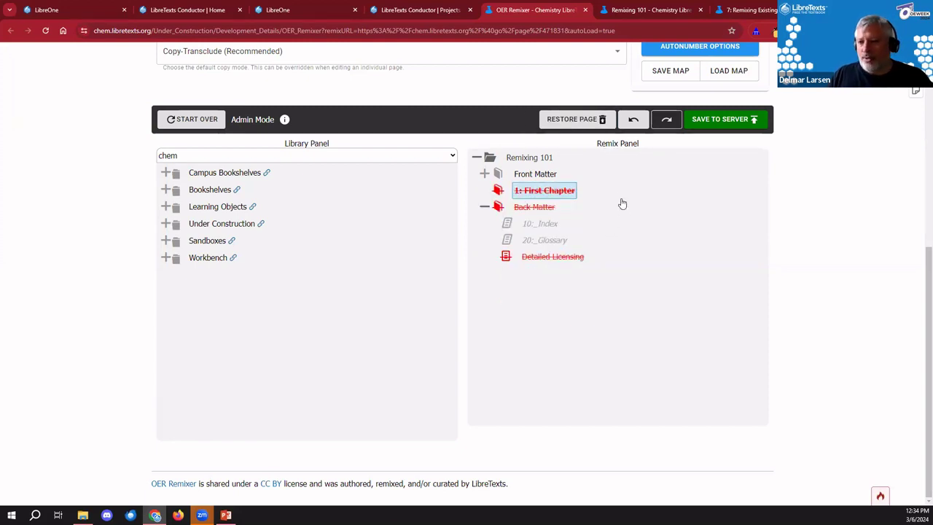
left_click(632, 120)
left_click(632, 121)
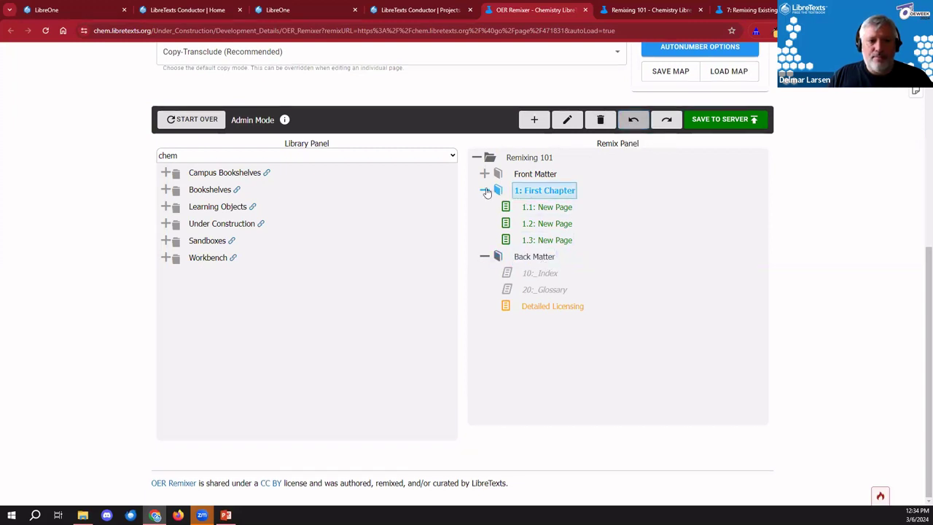
- Delete 1: First Chapter from the Remixing 101 outline
left_click(486, 191)
left_click(601, 119)
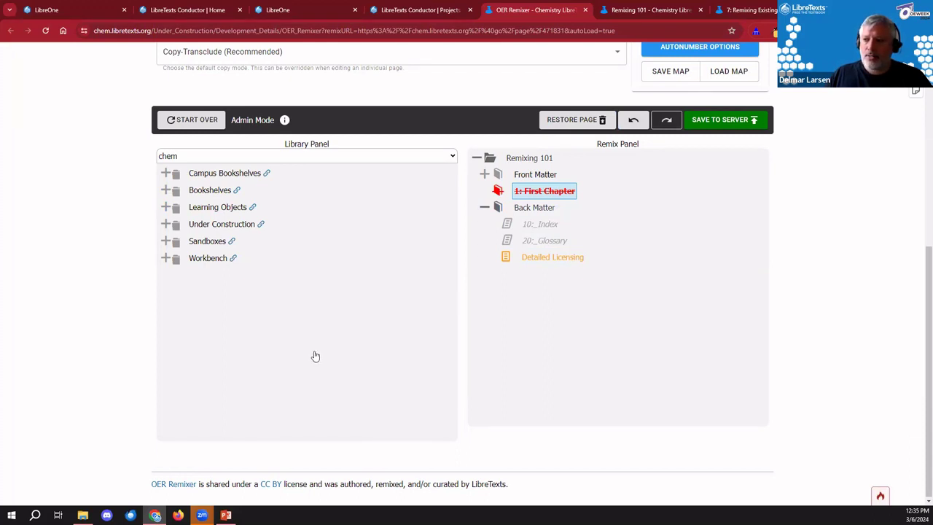
- Switch the source library to Business and expand Bookshelves, Finance and Principles of Finance (OpenStax) to list its chapters
left_click(169, 159)
left_click(204, 156)
left_click(205, 159)
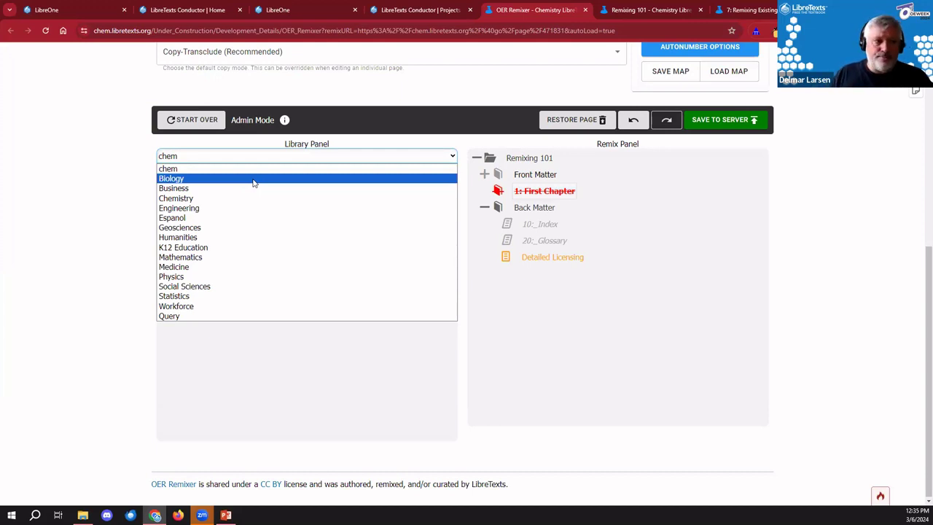
left_click(174, 190)
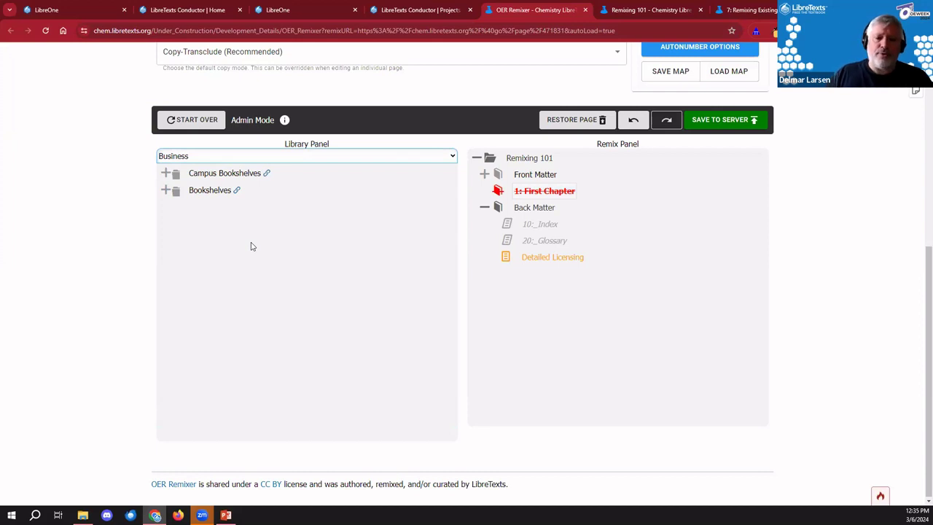
left_click(169, 192)
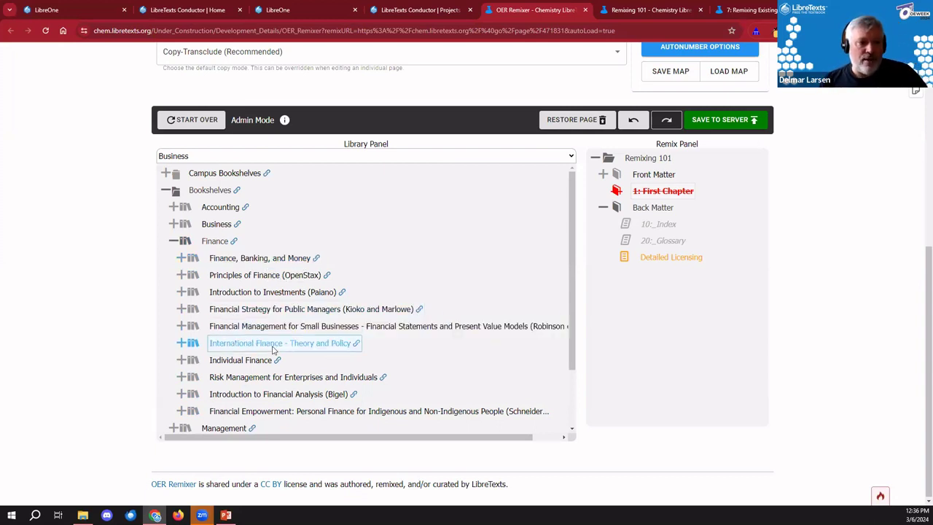
left_click(180, 275)
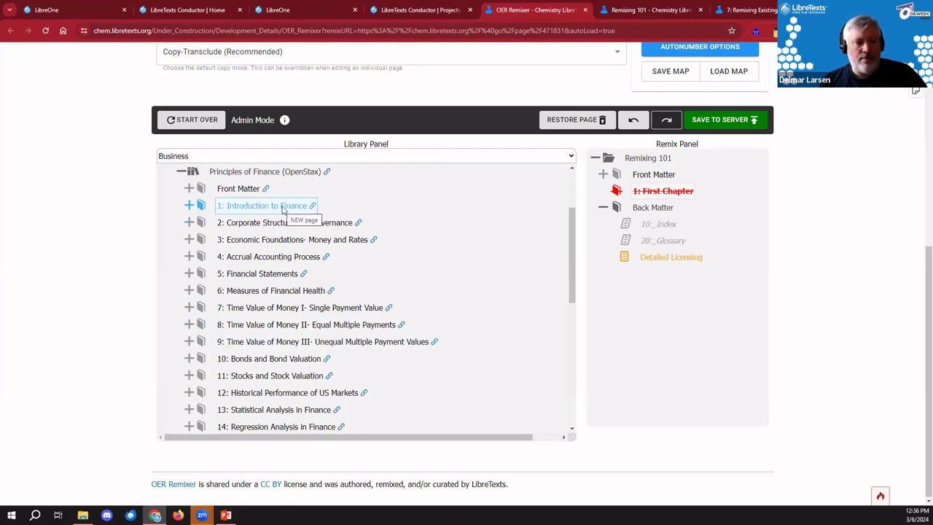
- Copy 1: Introduction to Finance into the remix above the deleted First Chapter and expand both the copy and the source chapter
left_click_drag(283, 209, 644, 189)
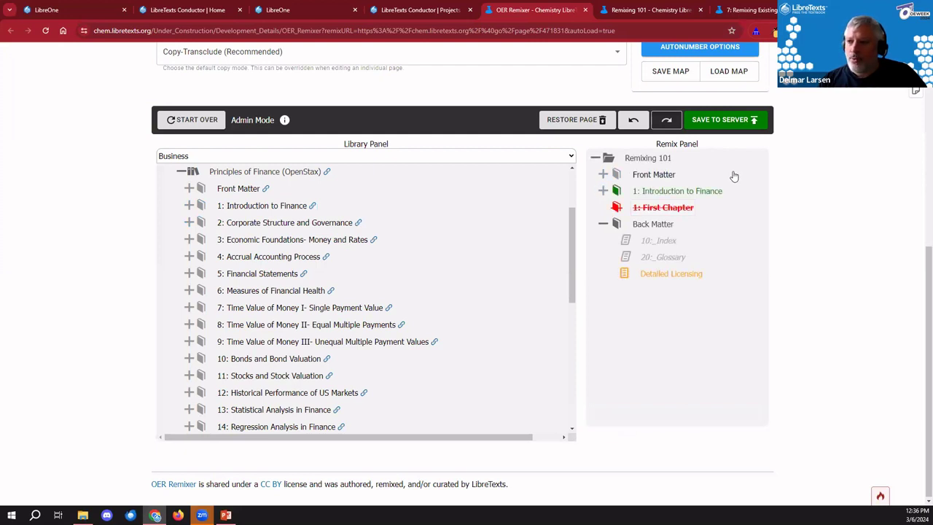
left_click(599, 192)
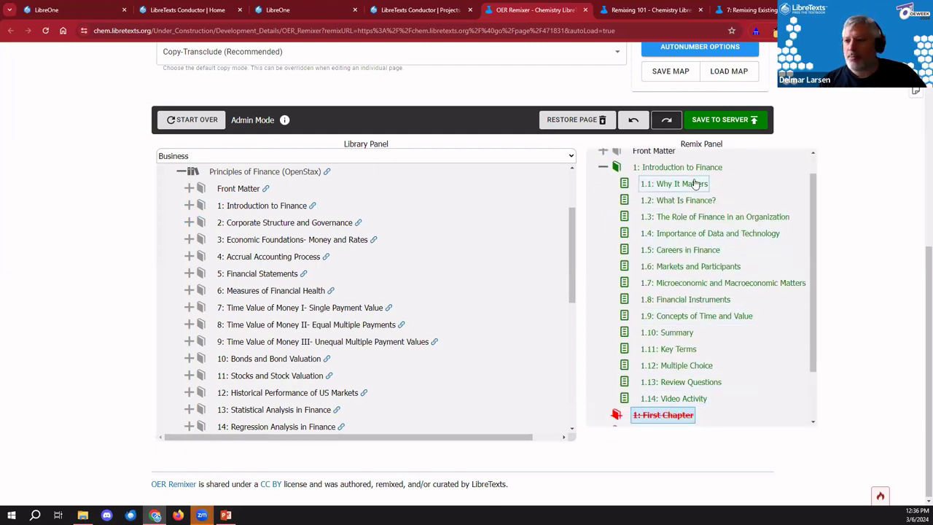
left_click(195, 208)
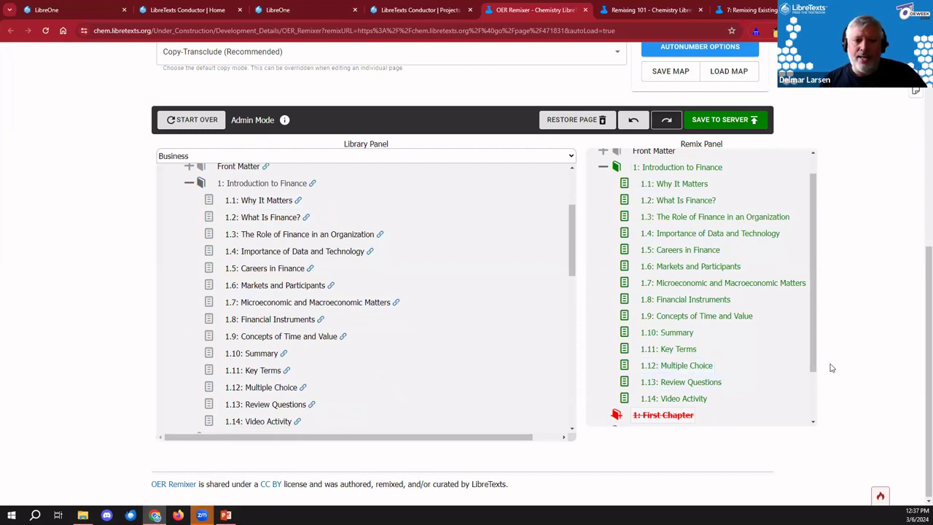
- Delete Careers in Finance, Markets and Participants, and Microeconomic and Macroeconomic Matters from the remixed Introduction to Finance chapter
left_click(690, 251)
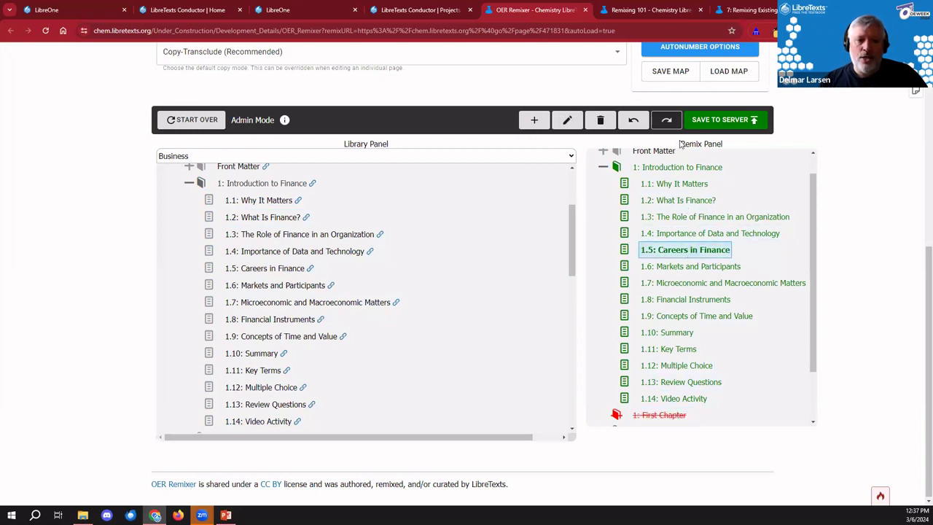
left_click(605, 122)
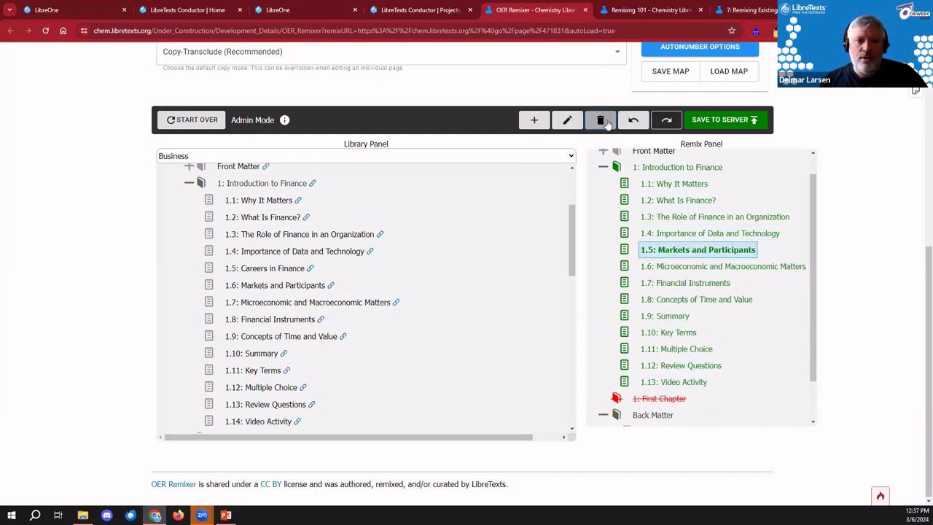
left_click(605, 122)
left_click(605, 123)
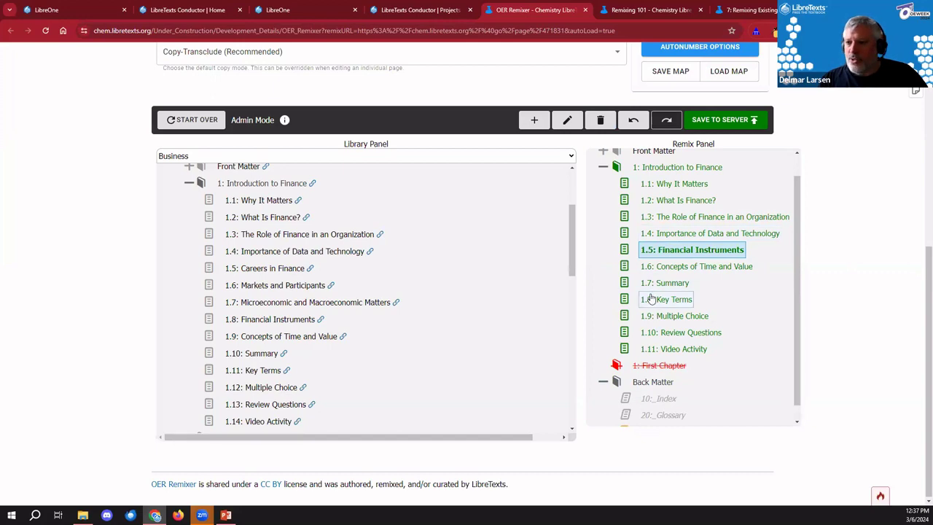
scroll(864, 239, "up", 2)
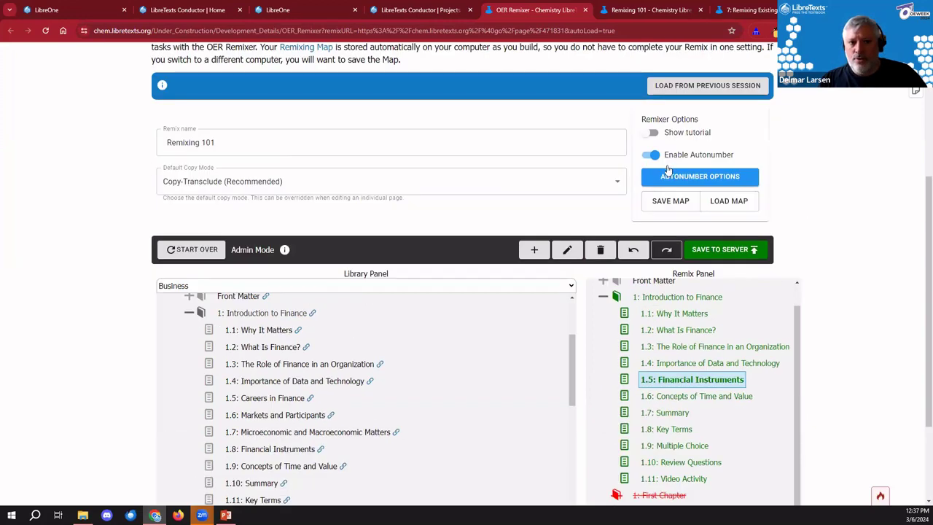
scroll(867, 240, "down", 2)
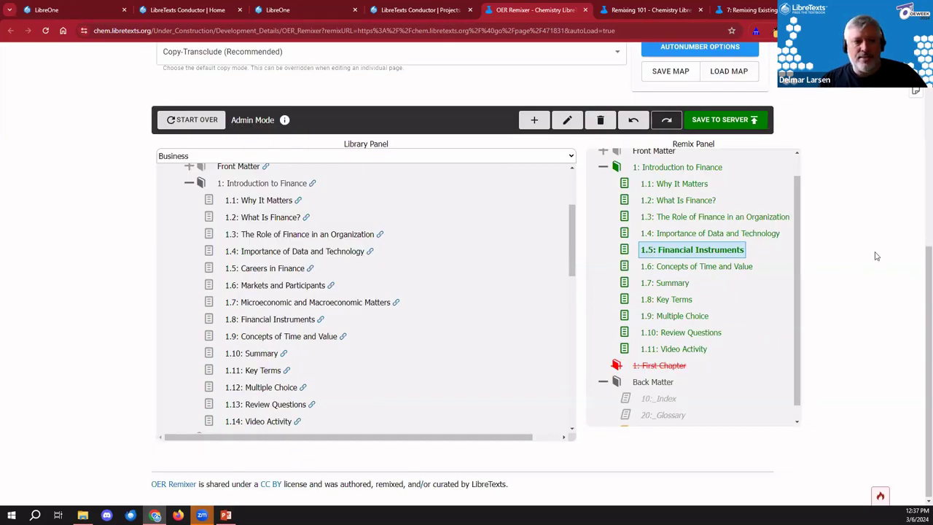
- Copy 8: Time Value of Money II- Equal Multiple Payments into the remix after Introduction to Finance and expand both the copy and the source chapter
left_click(603, 167)
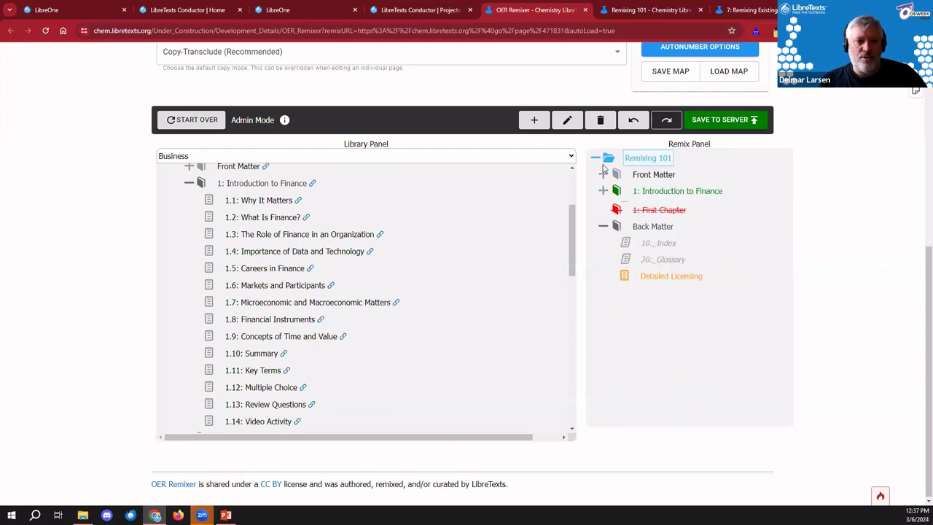
left_click(189, 183)
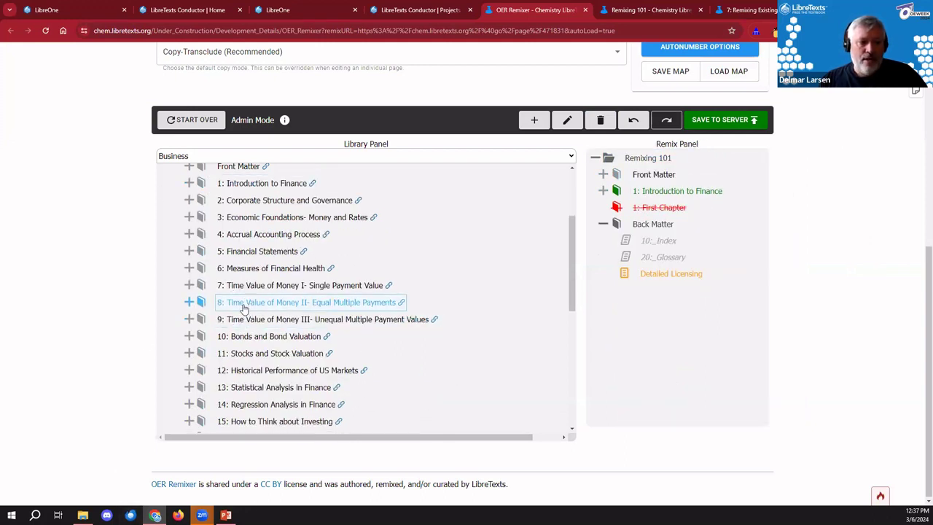
left_click_drag(243, 312, 628, 204)
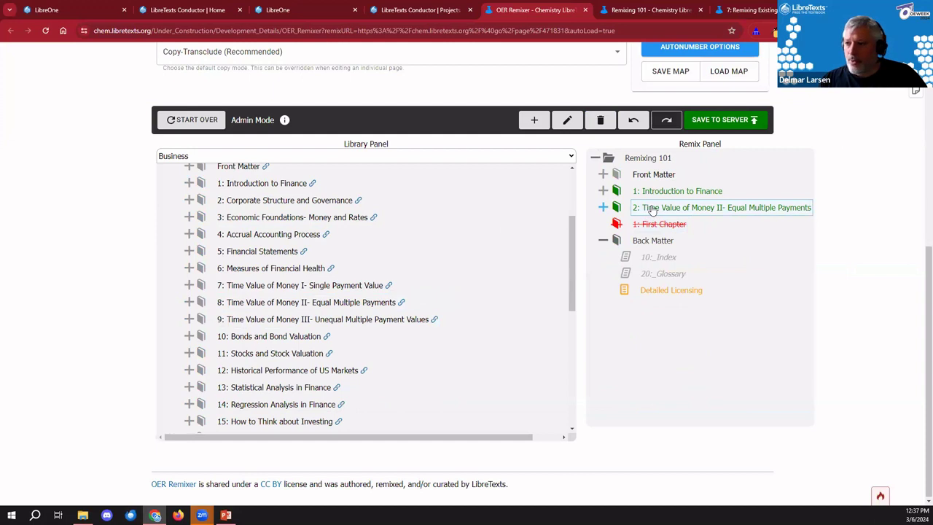
left_click(603, 207)
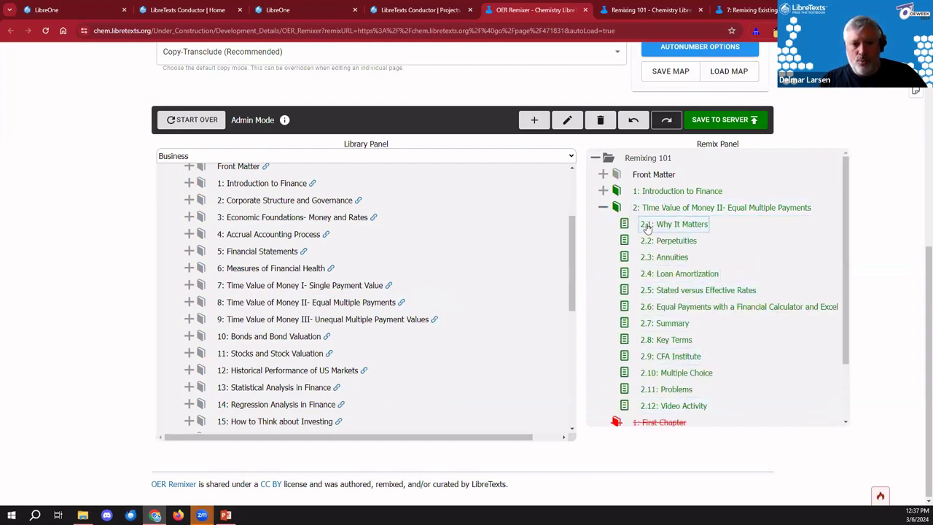
left_click(188, 301)
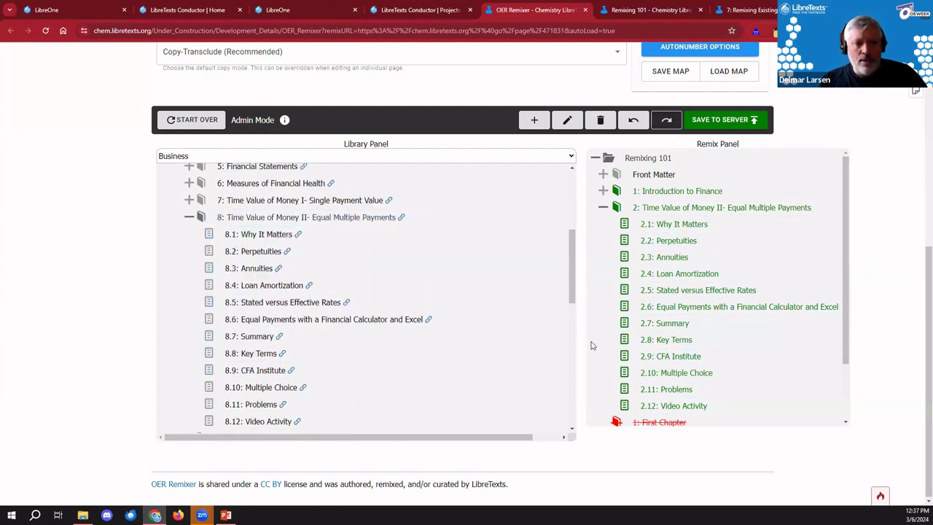
- Collapse both Time Value of Money II chapters and expand the Individual Finance book in the Finance bookshelf to list its chapters
left_click(603, 207)
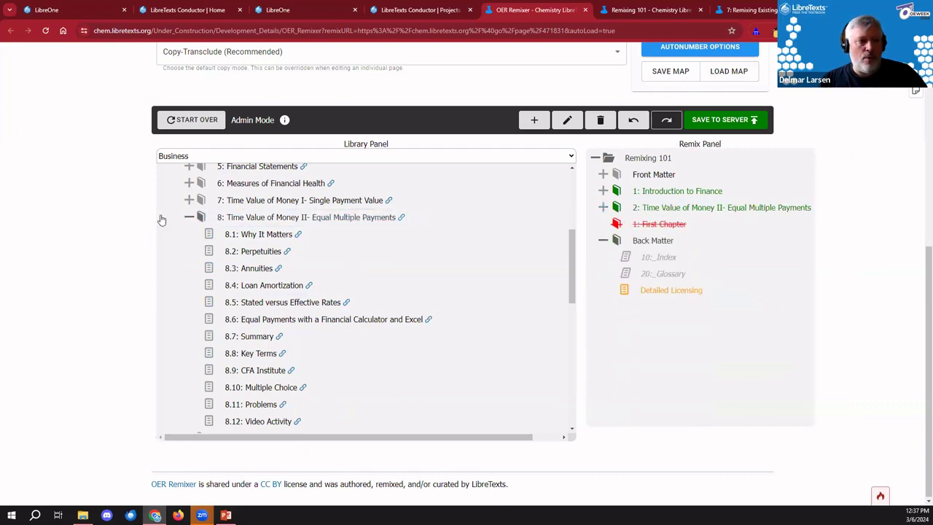
left_click(190, 217)
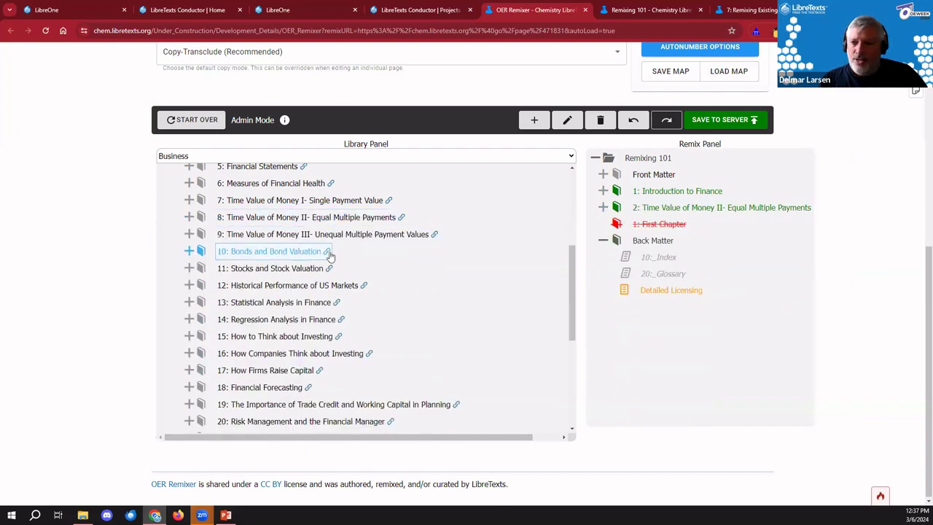
scroll(333, 252, "up", 3)
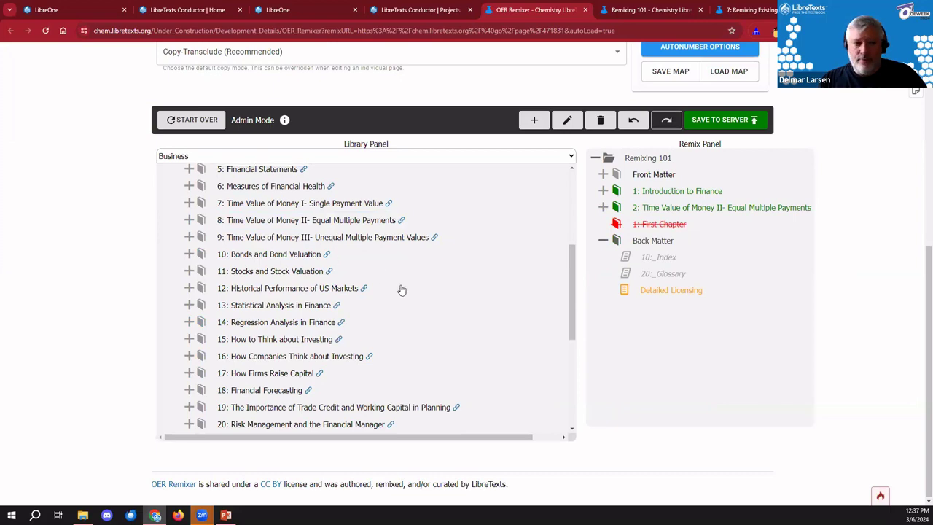
left_click(182, 273)
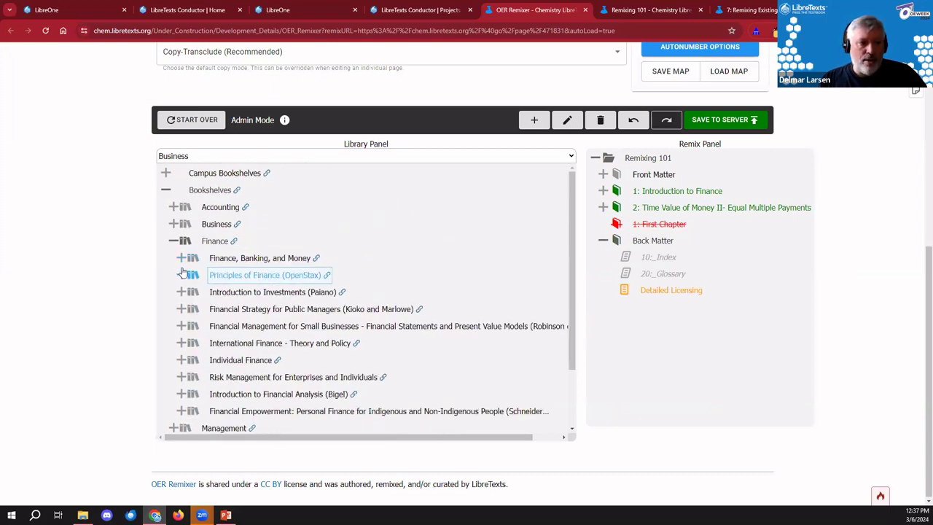
left_click(183, 360)
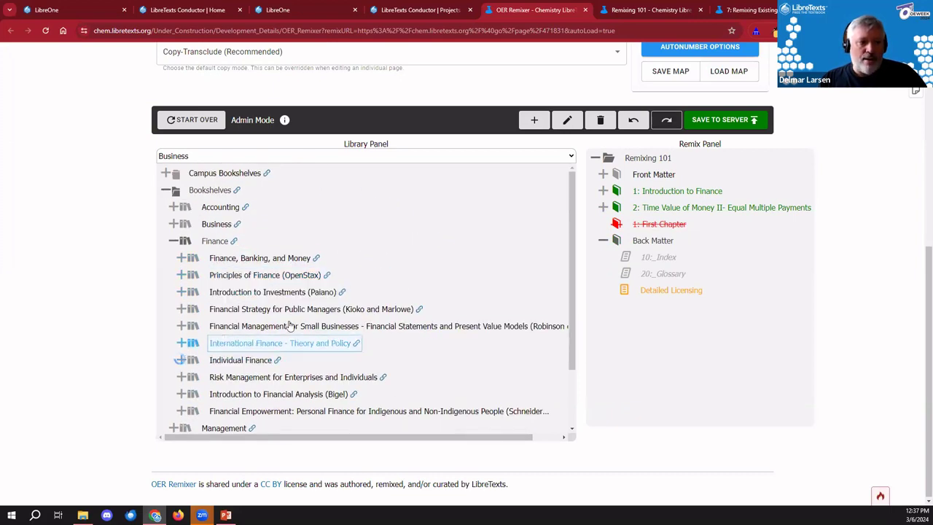
scroll(292, 313, "down", 1)
scroll(292, 301, "down", 2)
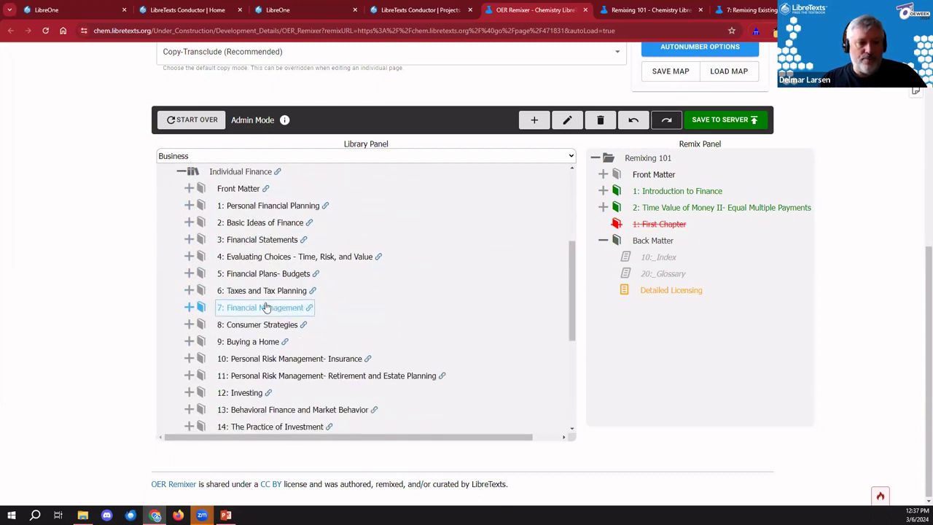
- Copy 5.3: Creating the Comprehensive Budget from Financial Plans- Budgets into remix chapter 2 directly after Why It Matters
left_click(188, 274)
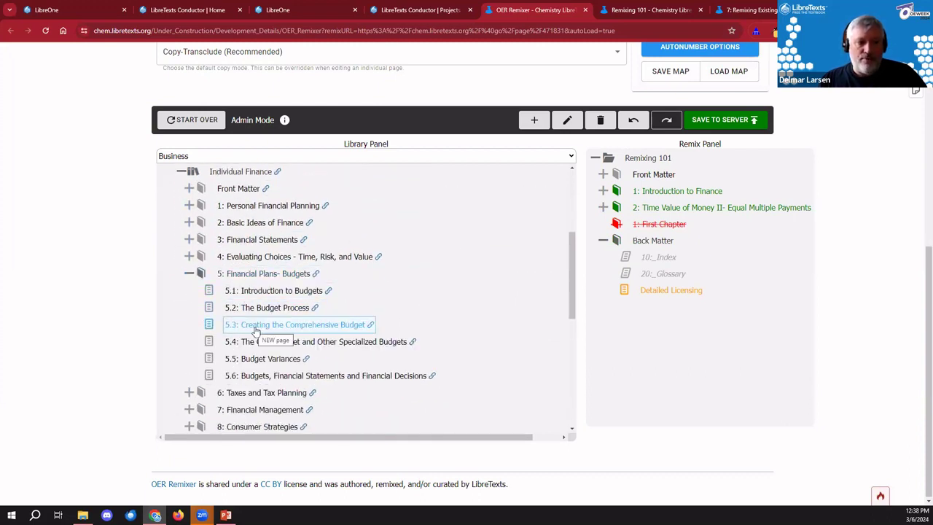
left_click(603, 207)
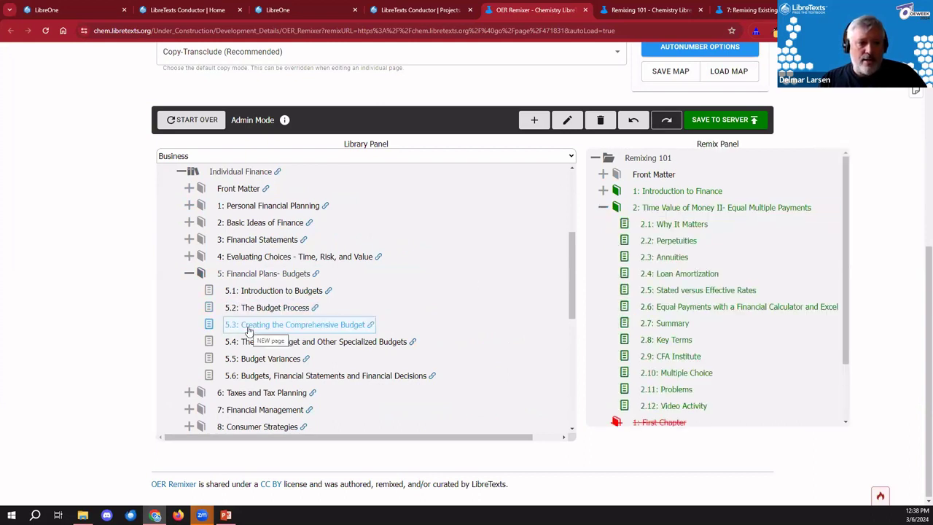
left_click_drag(248, 331, 701, 237)
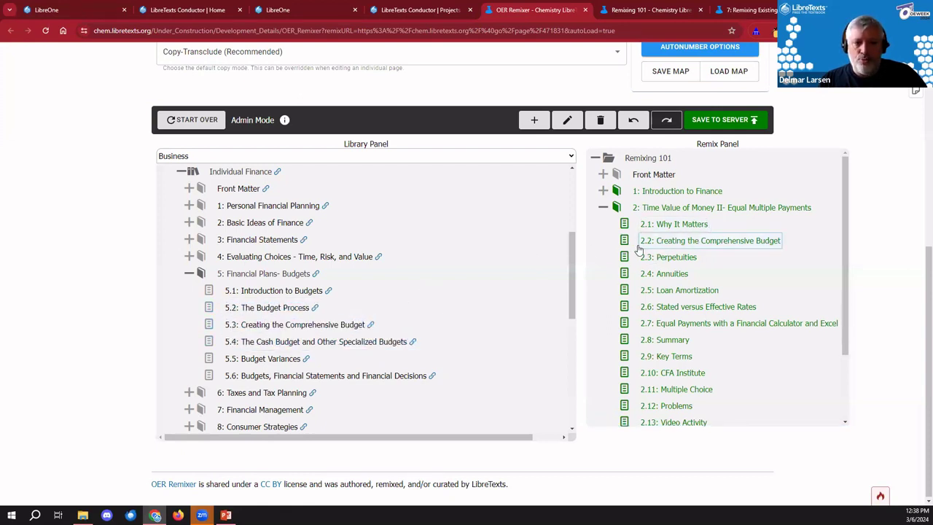
- Disable autonumbering and copy 5.5: Budget Variances into remix chapter 2 directly after Annuities
scroll(656, 223, "up", 2)
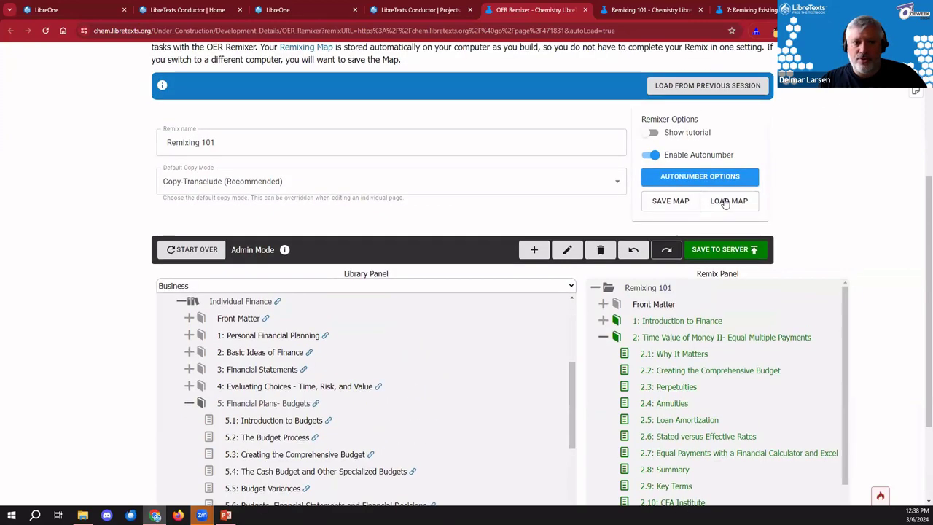
left_click(689, 159)
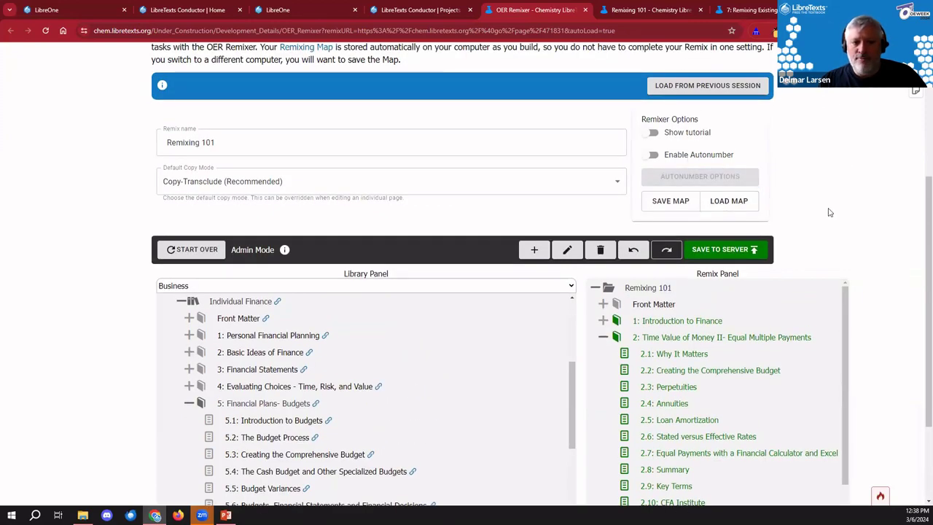
scroll(827, 211, "down", 2)
left_click_drag(248, 358, 666, 290)
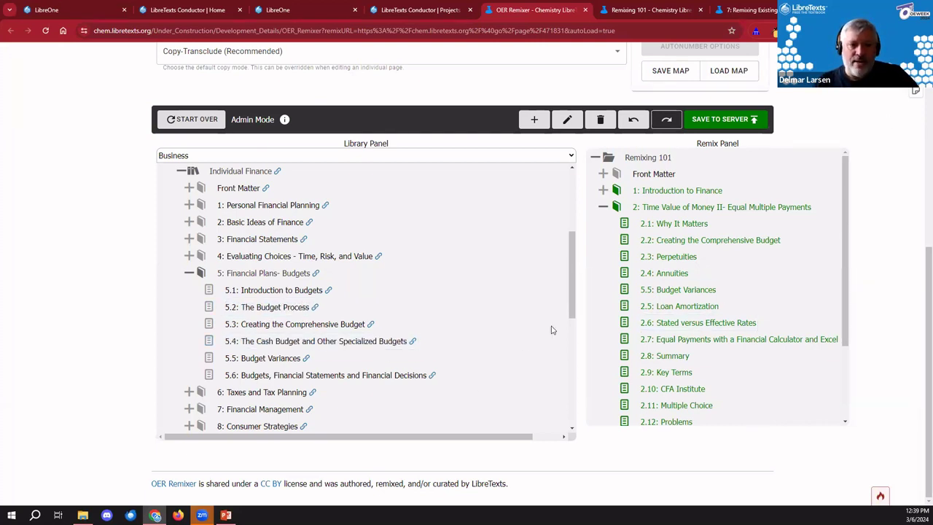
left_click_drag(698, 337, 676, 346)
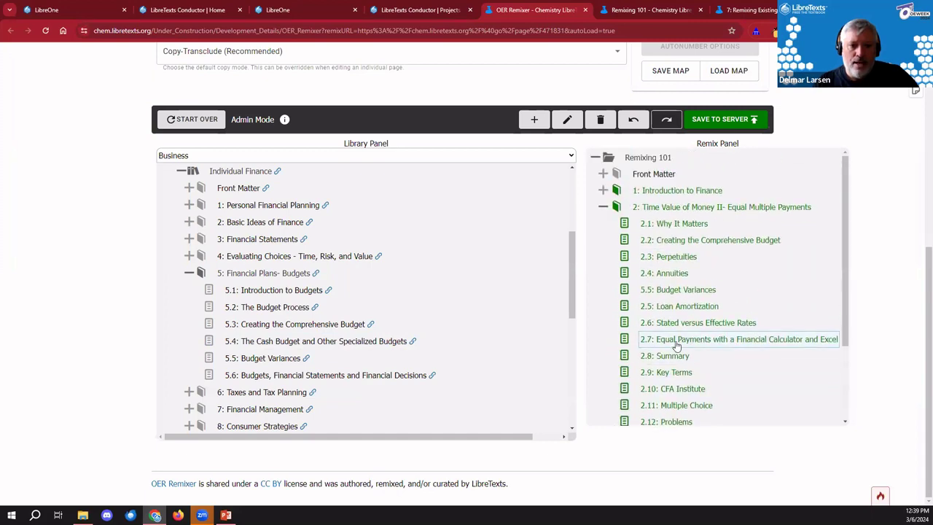
- Proceed to the publish summary and review the planned page changes and the LibreText preview of the remix
left_click(730, 123)
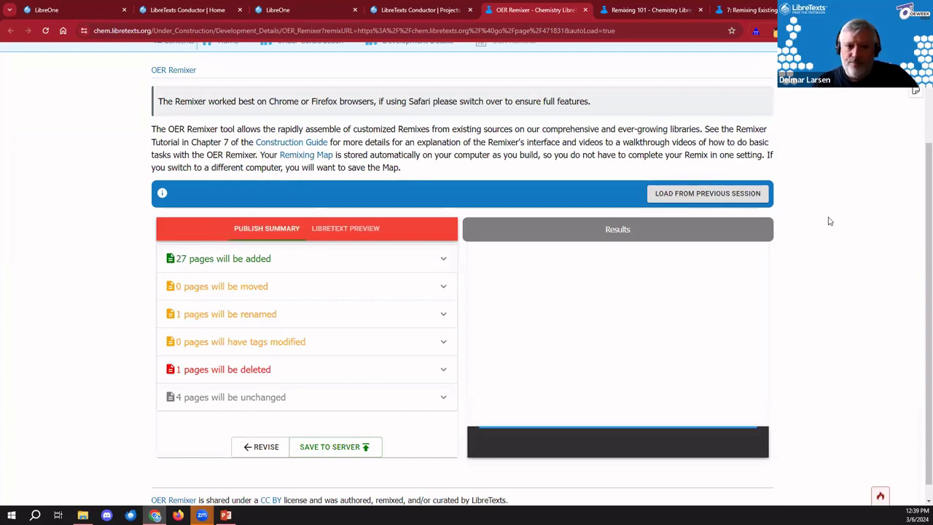
scroll(829, 221, "down", 1)
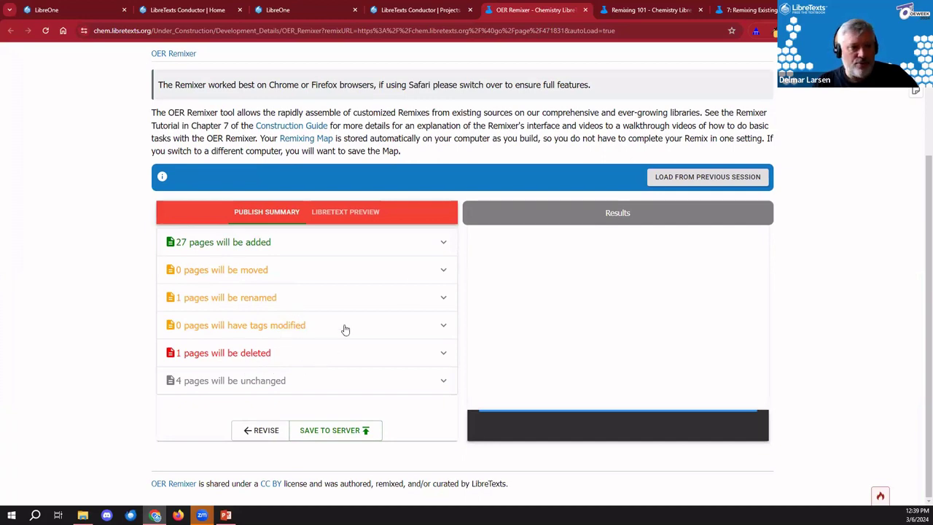
scroll(401, 274, "up", 2)
scroll(394, 279, "down", 2)
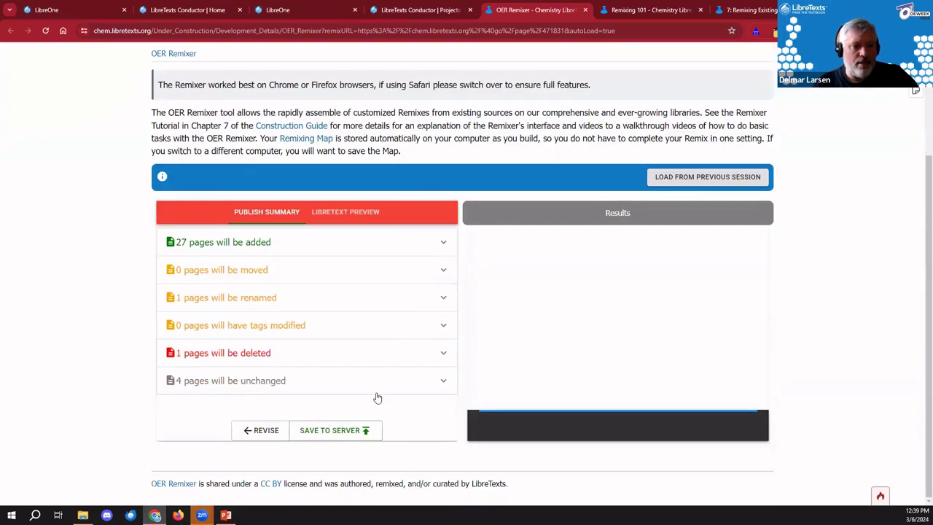
left_click(313, 211)
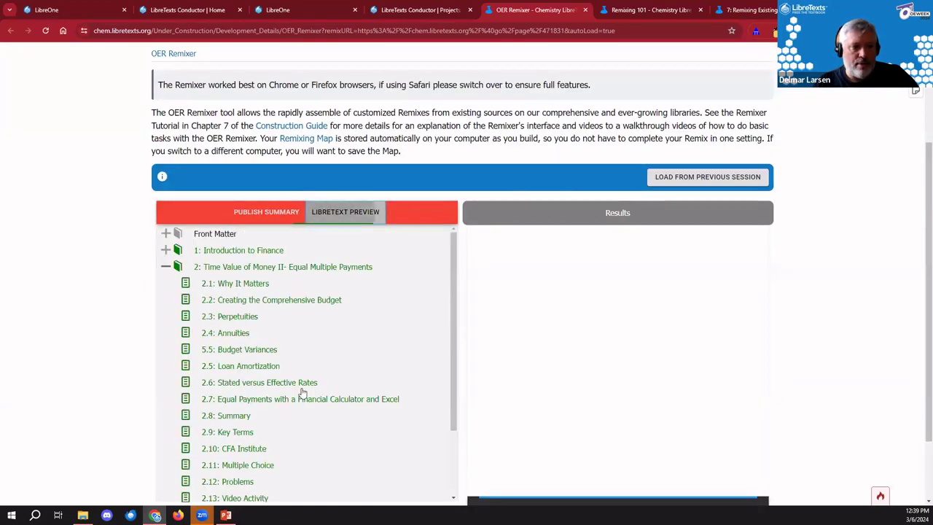
scroll(291, 374, "down", 6)
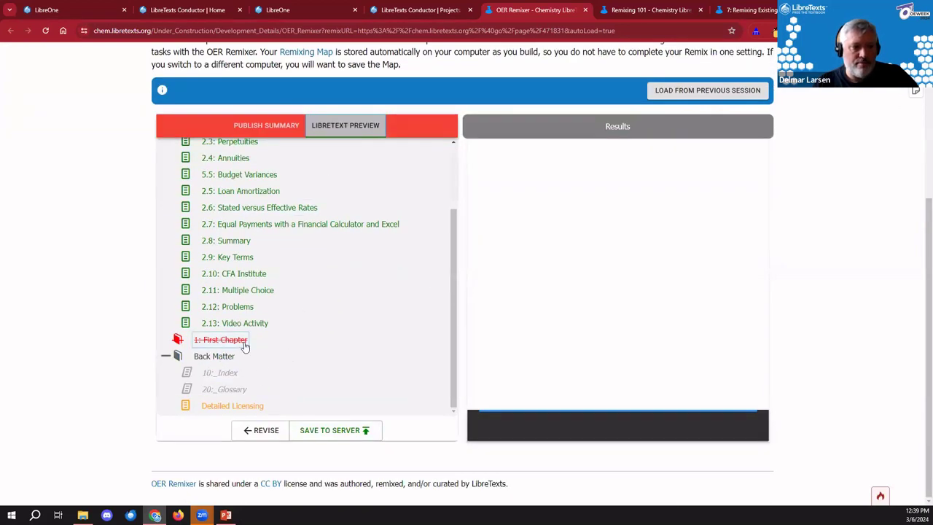
scroll(367, 316, "up", 3)
scroll(369, 316, "down", 3)
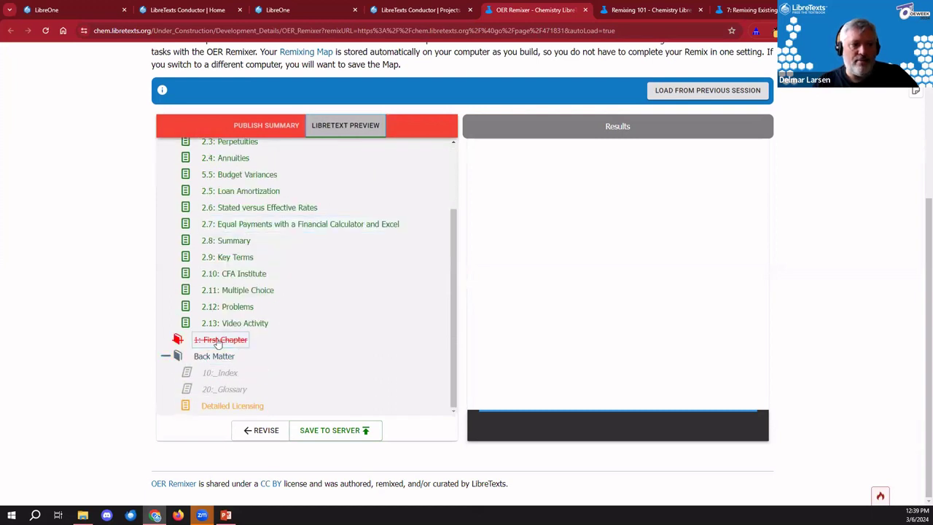
- Publish the remix by saving it to the server
left_click(354, 430)
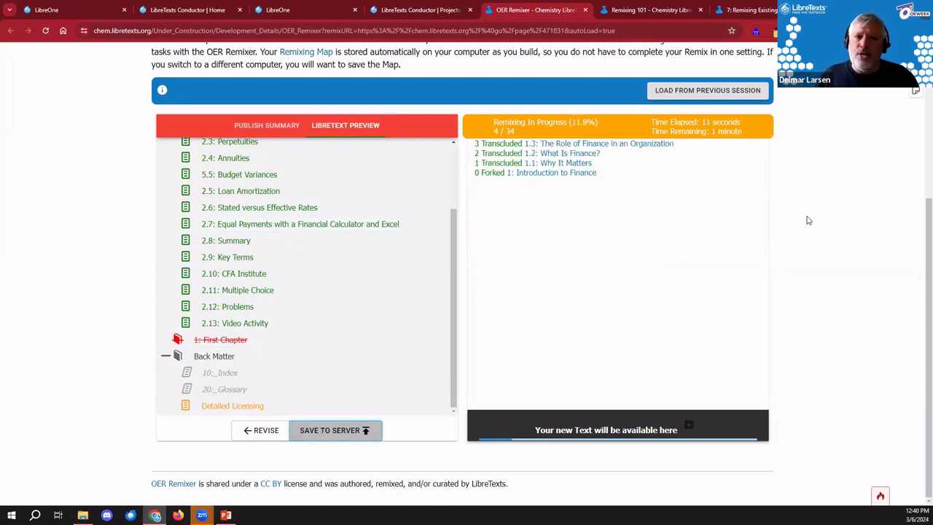
right_click(664, 370)
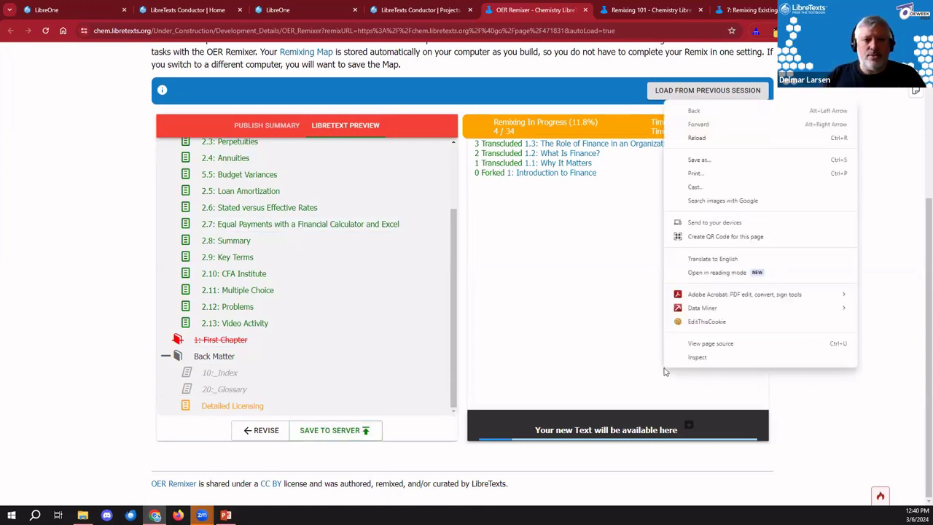
left_click(850, 99)
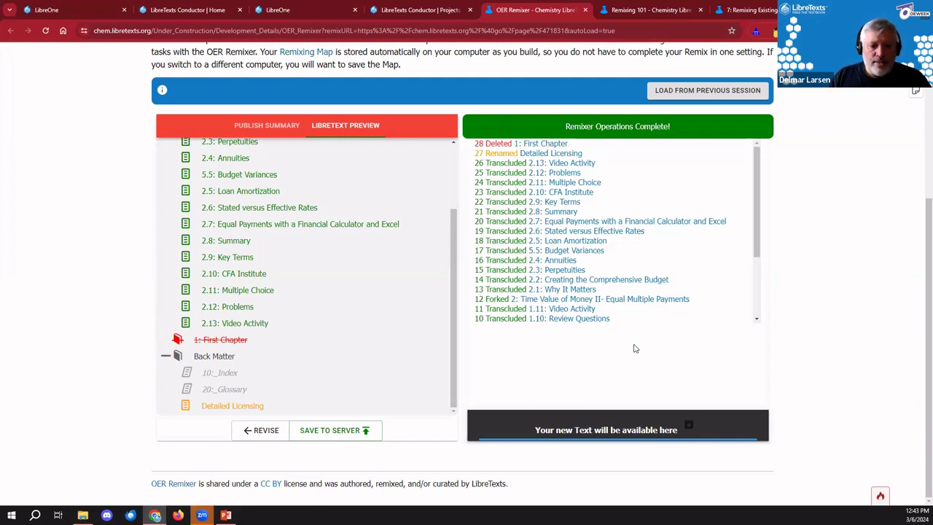
- Open the published Remixing 101 text and examine the pages of chapters 1 and 2 in its table of contents
right_click(588, 431)
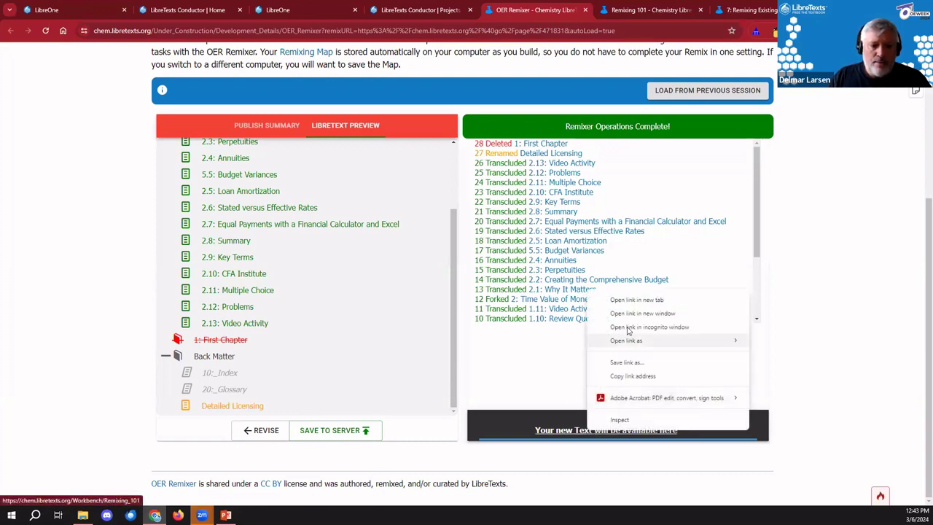
left_click(631, 301)
left_click(561, 8)
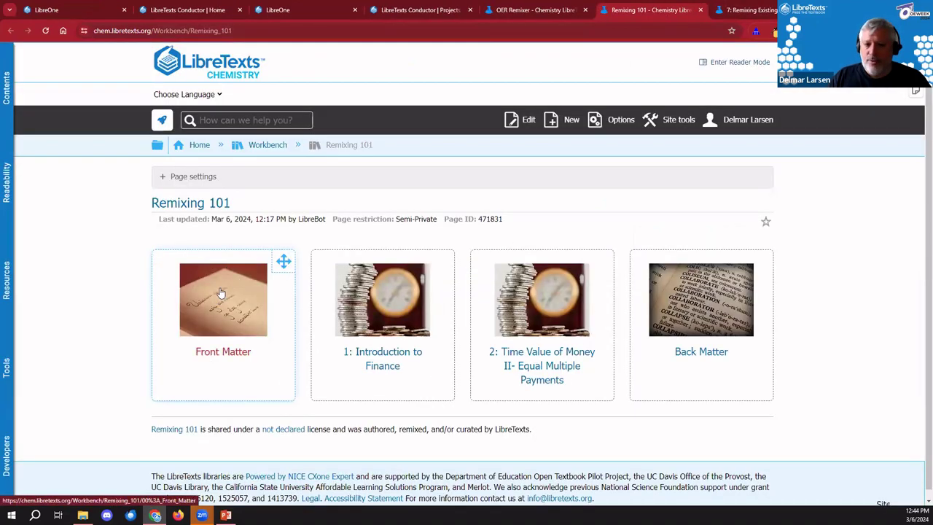
left_click(9, 86)
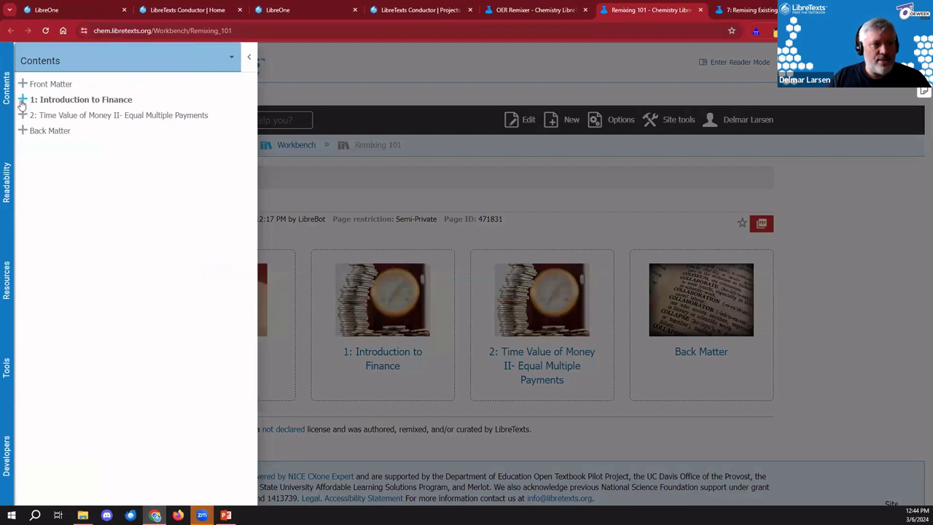
left_click(23, 101)
left_click(24, 291)
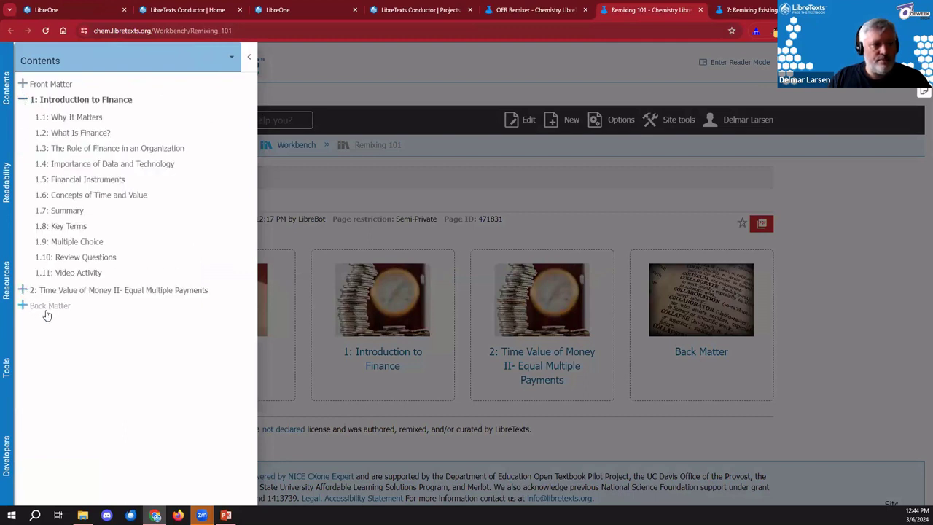
scroll(71, 412, "down", 1)
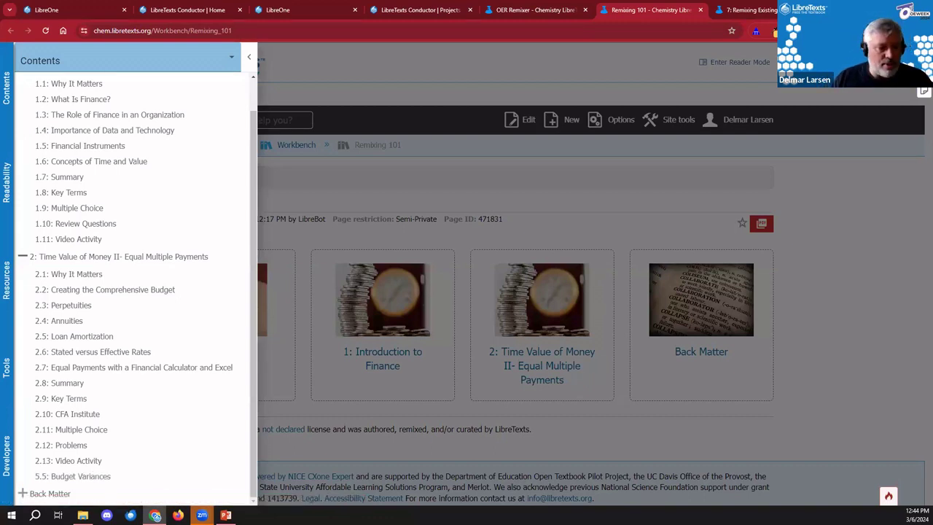
left_click(839, 198)
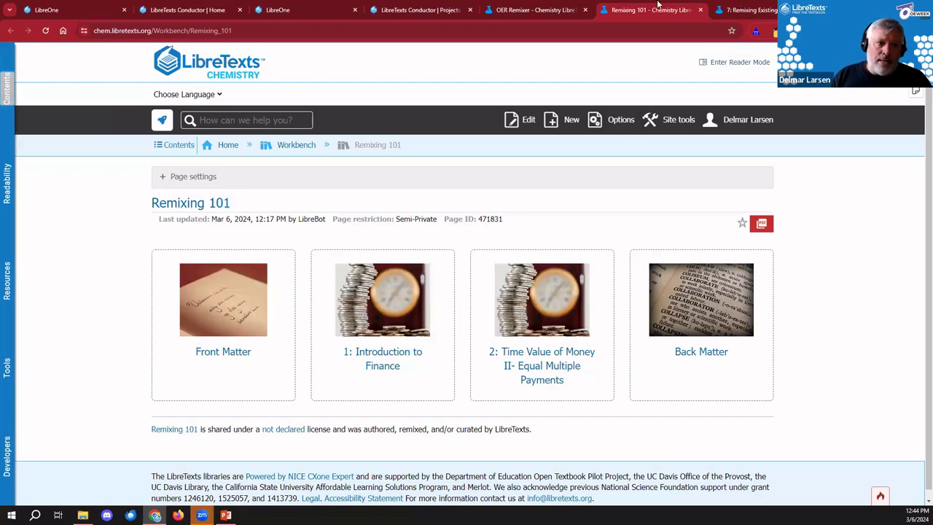
- Return to the OER Remixer, reload the current text for revision, and expand 1: Introduction to Finance in the remix
left_click(548, 7)
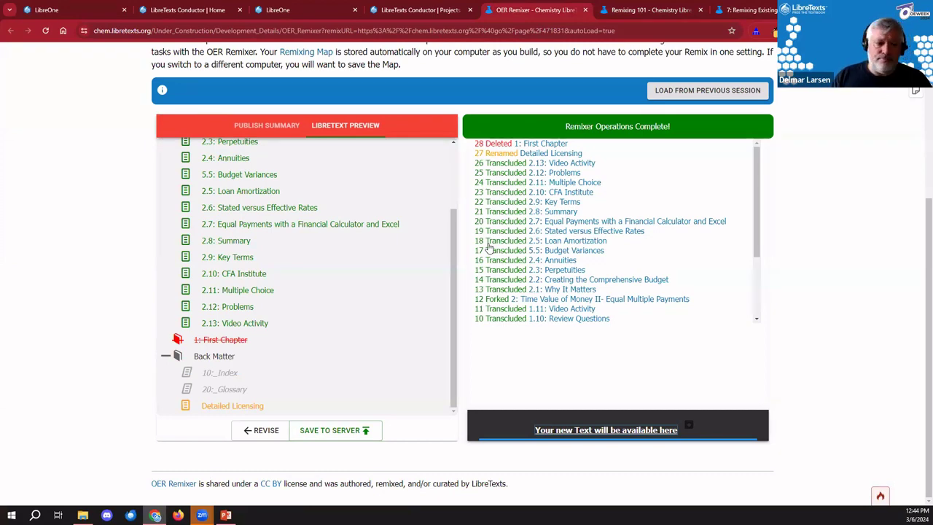
left_click(274, 433)
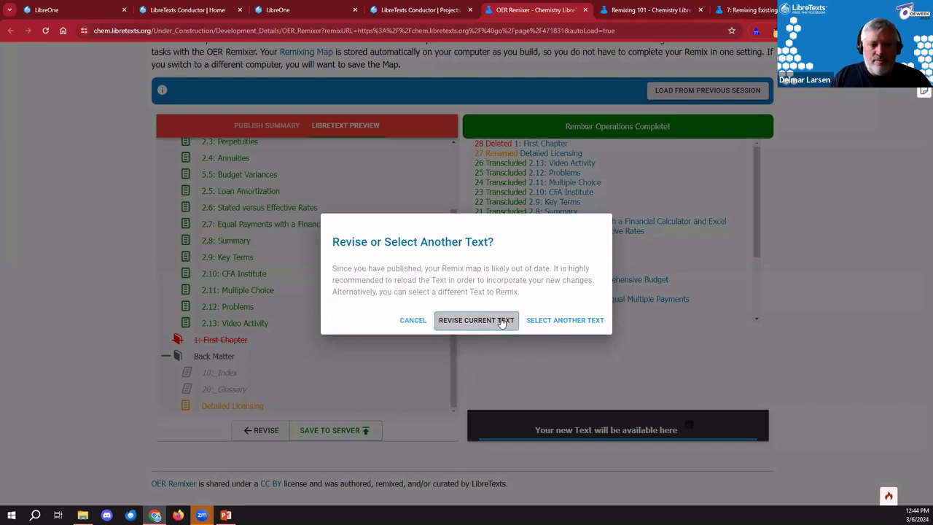
left_click(501, 323)
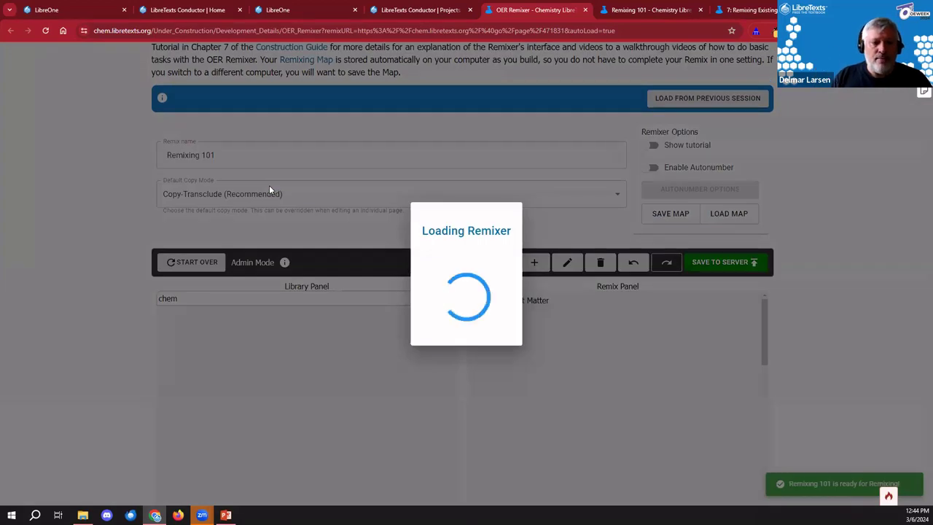
scroll(793, 296, "down", 3)
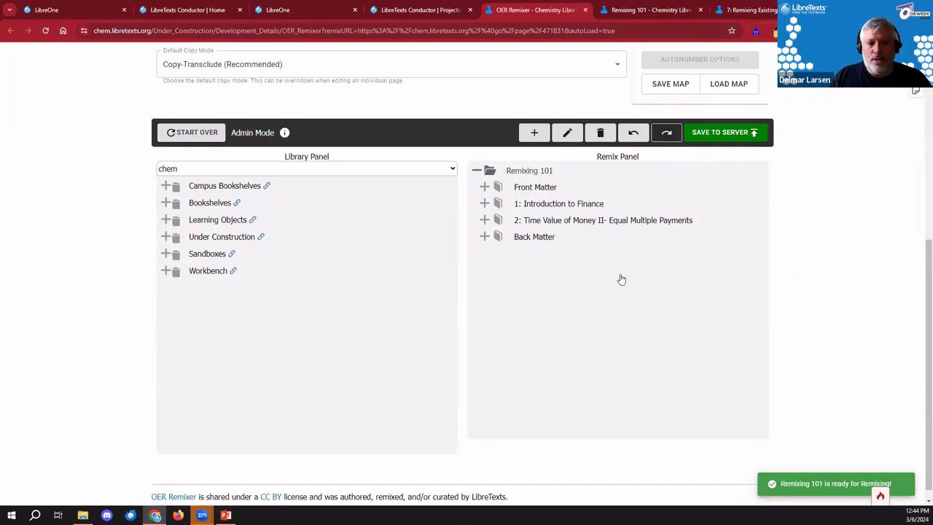
left_click(485, 203)
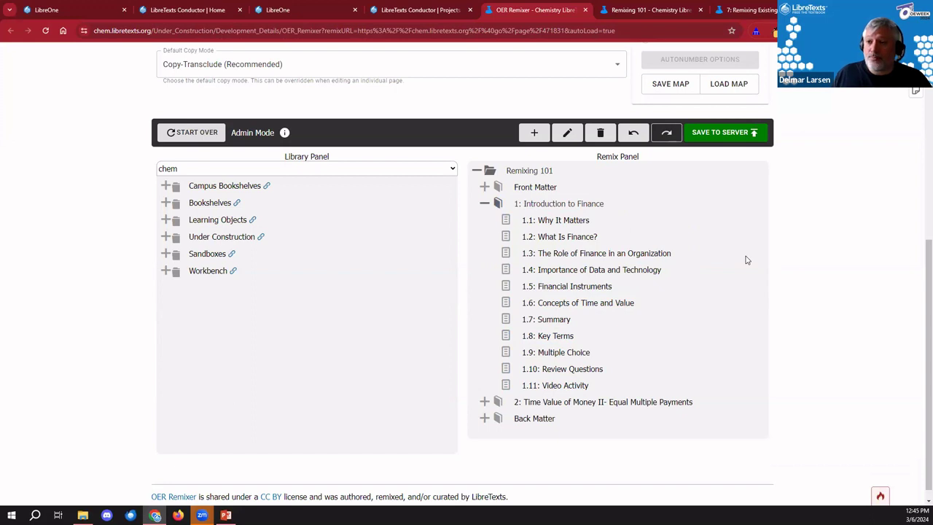
- Mark pages 1.3: The Role of Finance in an Organization and 1.9: Multiple Choice for deletion in the remix
key("Down")
key("Down")
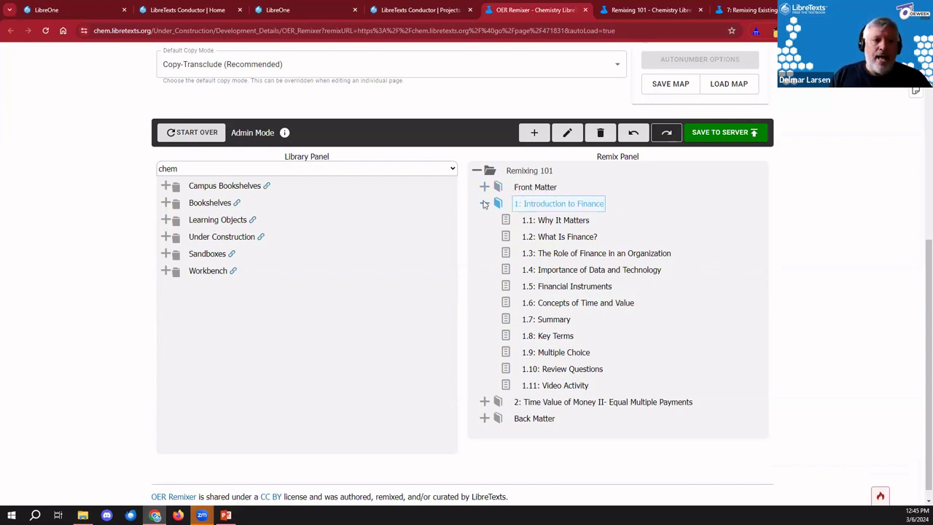
key("Left")
key("Right")
key("Down")
left_click(597, 253)
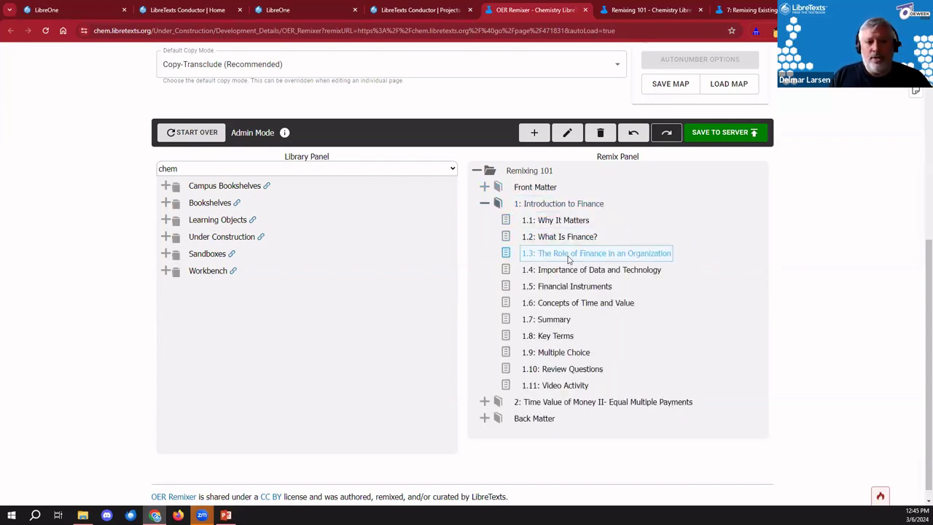
left_click(600, 132)
left_click(565, 357)
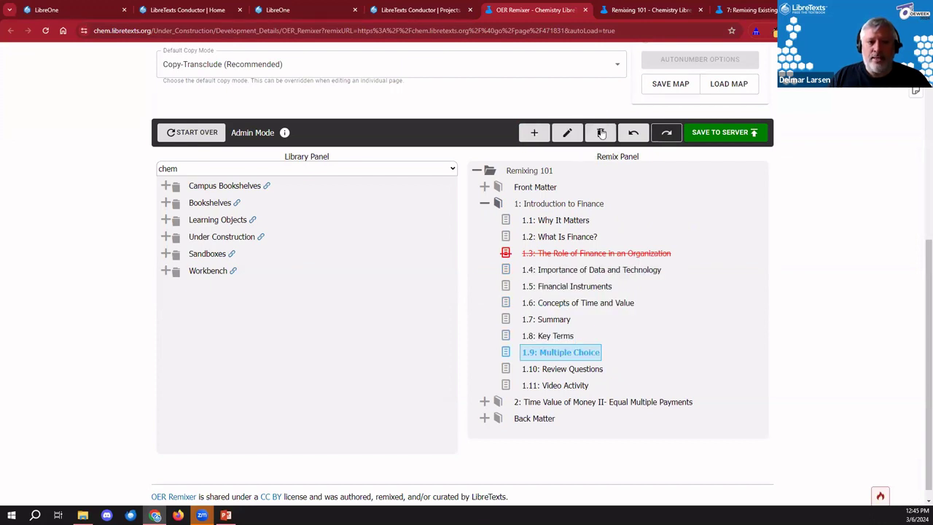
left_click(600, 132)
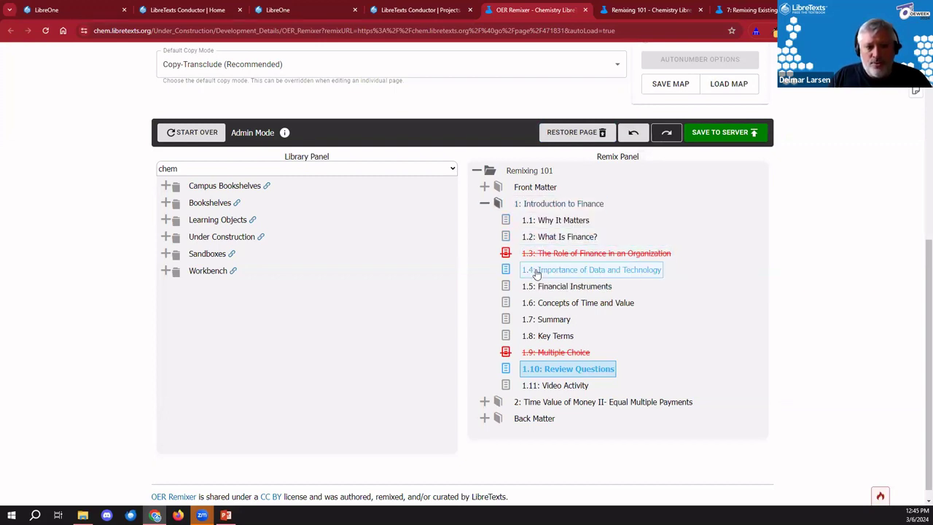
- Enable Autonumber for the remix and review the suggested renumbering of the pages in 1: Introduction to Finance
scroll(670, 257, "up", 2)
left_click(651, 167)
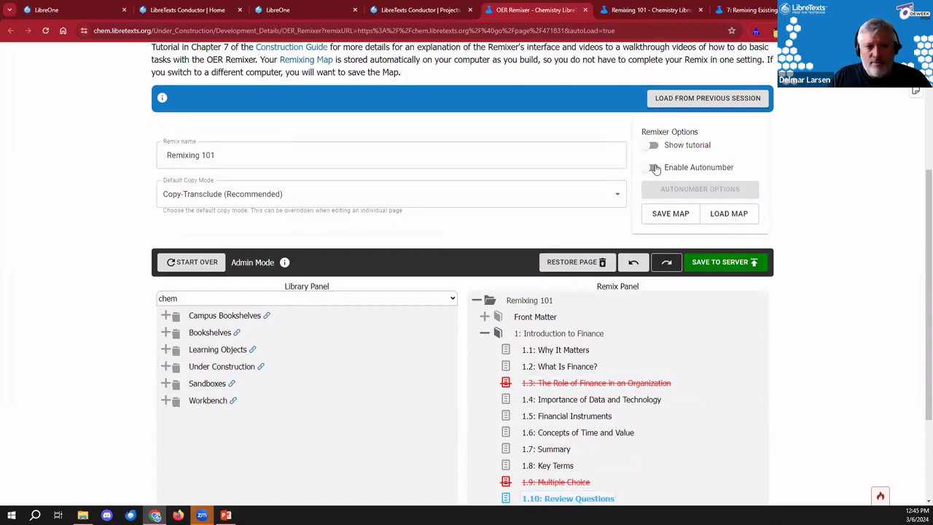
left_click(499, 333)
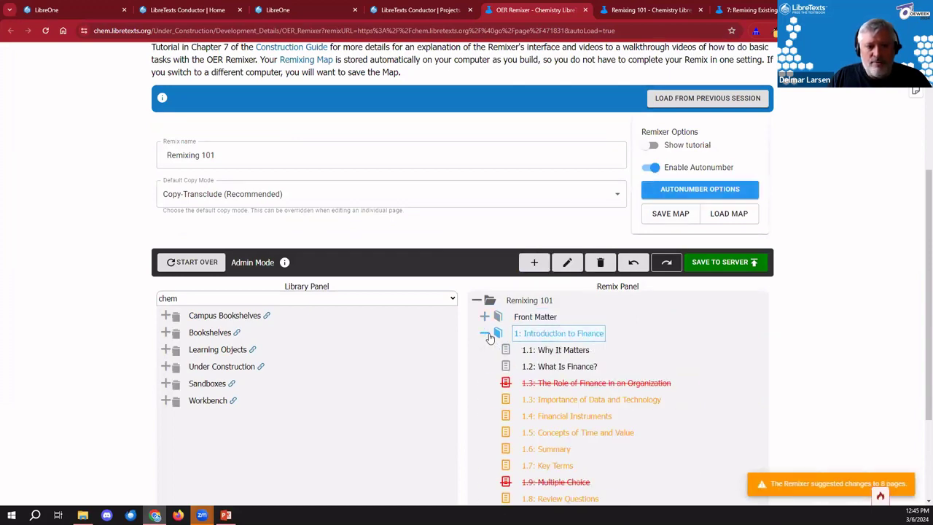
left_click(533, 318)
scroll(534, 318, "down", 2)
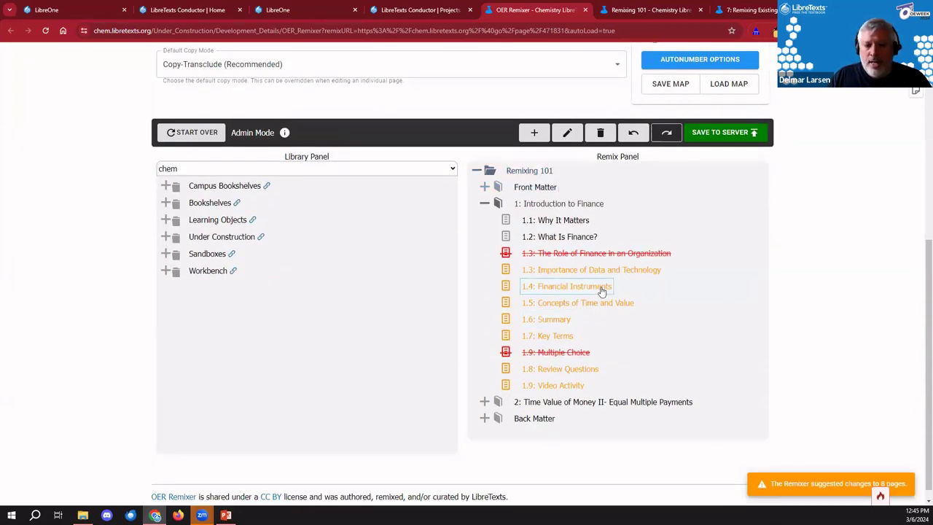
left_click(592, 208)
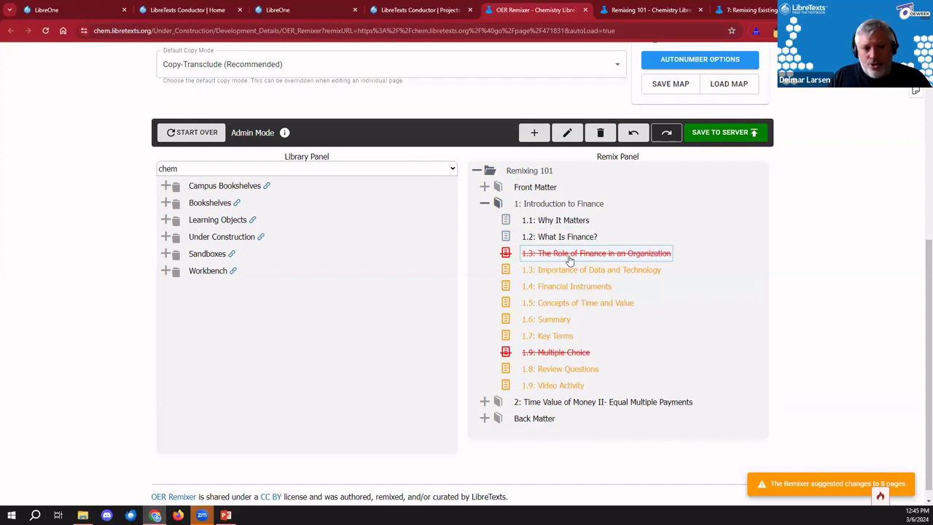
left_click(651, 271)
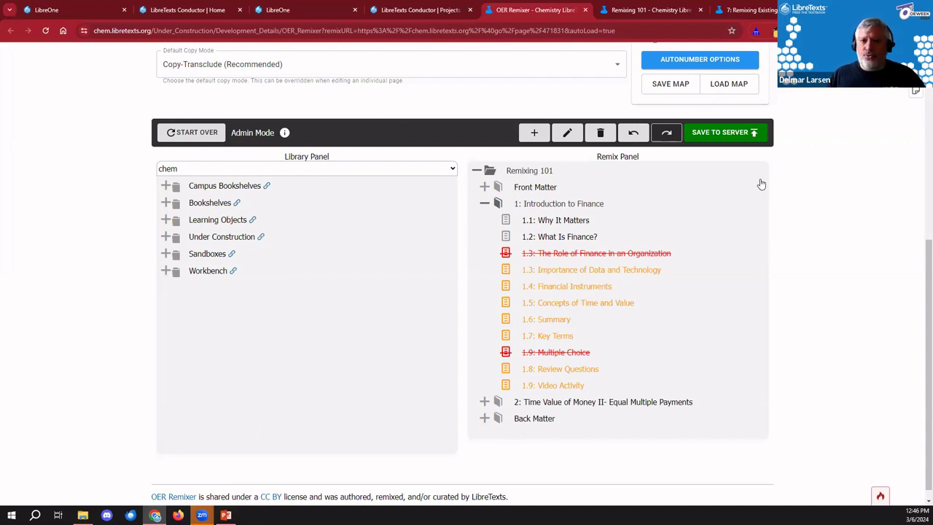
- Check the published Remixing 101 page's library address, then open the Business library from LibreOne and search it for "loan amortization"
left_click(646, 15)
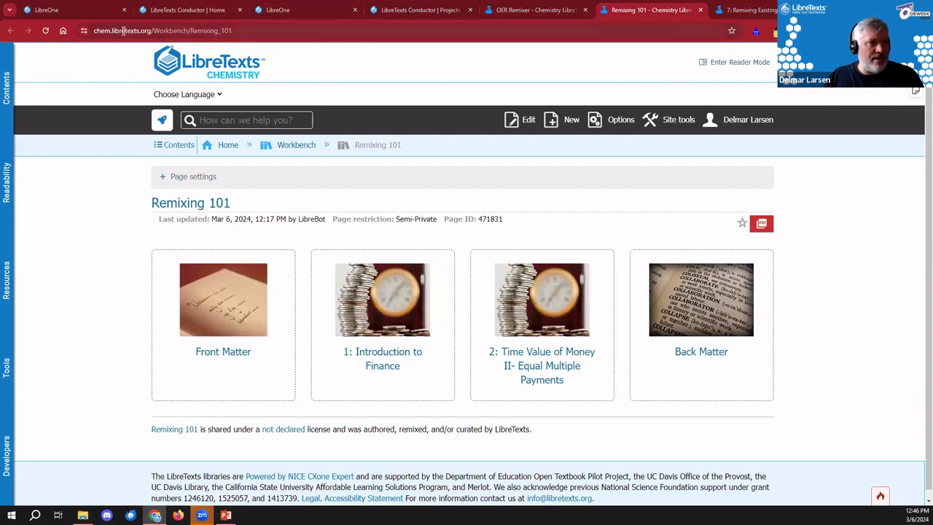
double_click(99, 32)
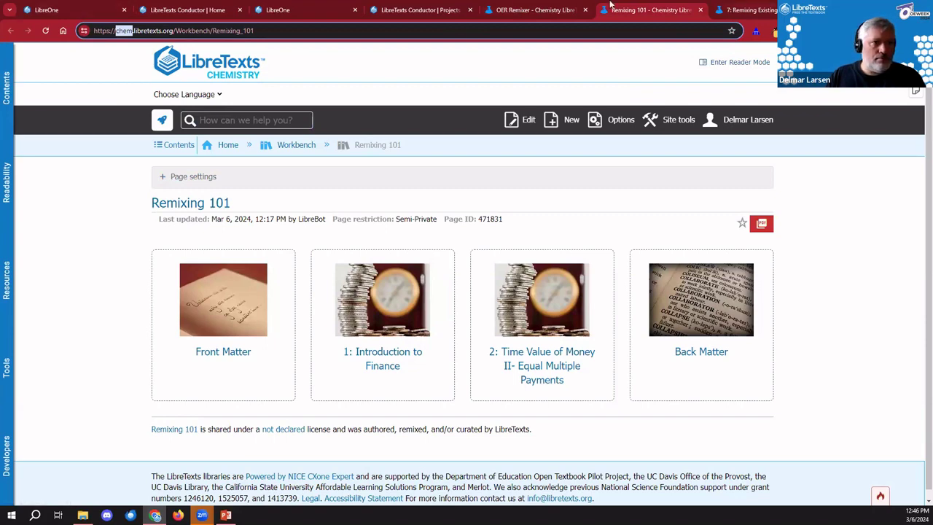
left_click(54, 6)
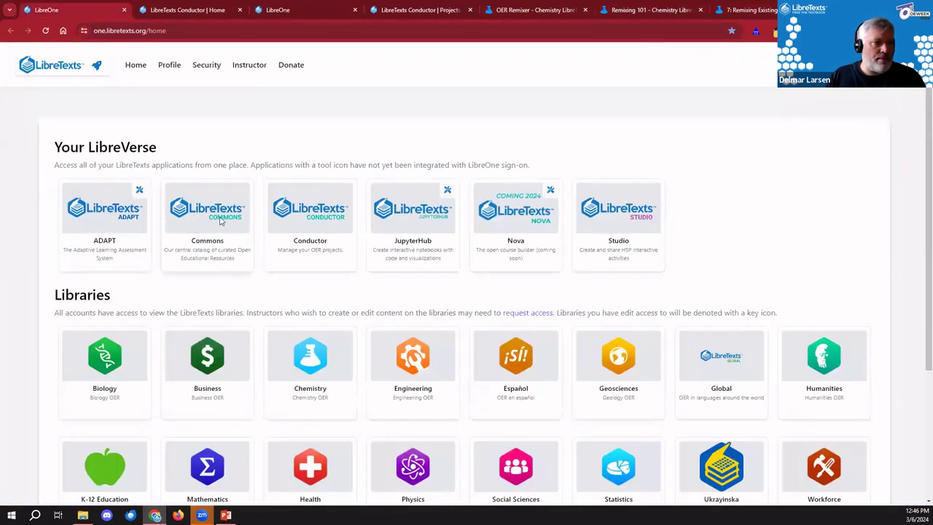
left_click(194, 364)
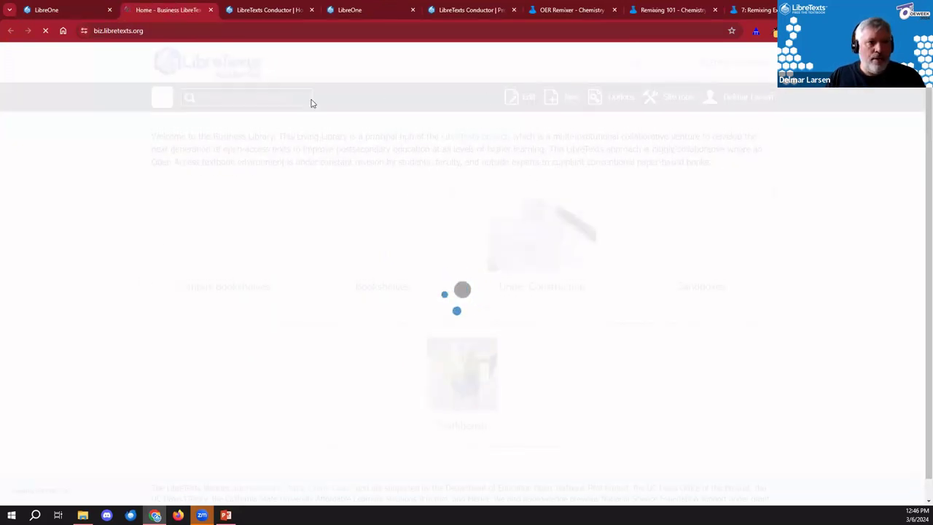
left_click(275, 117)
type("loan amortization")
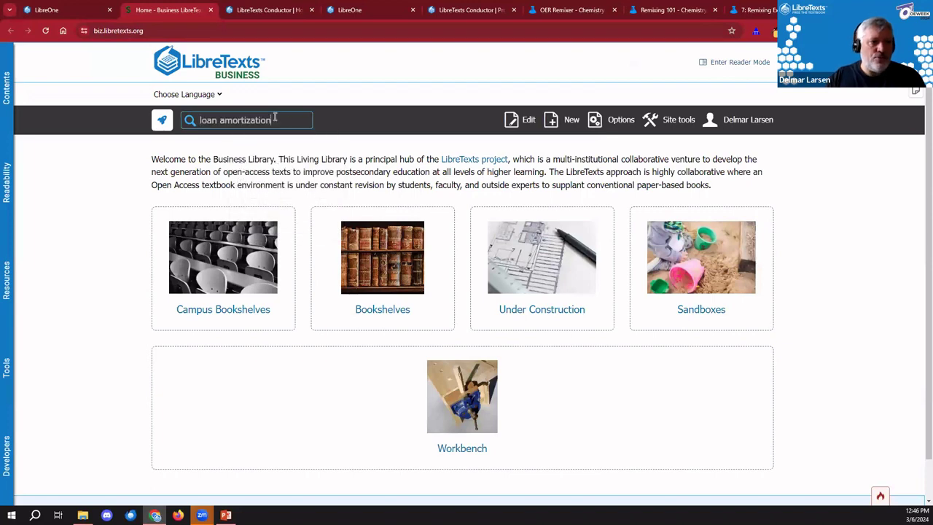
key("Return")
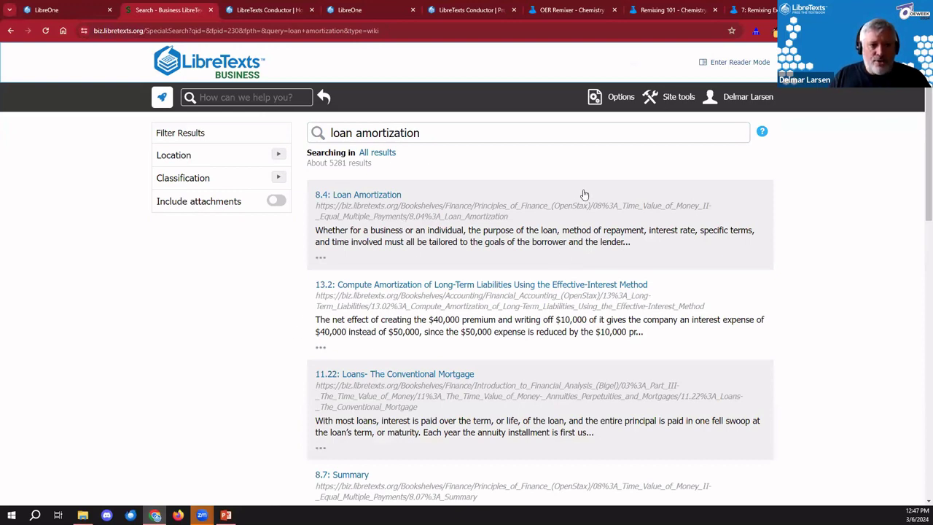
- Examine the loan amortization search results and their source books, and return to the OER Remixer
scroll(583, 263, "down", 2)
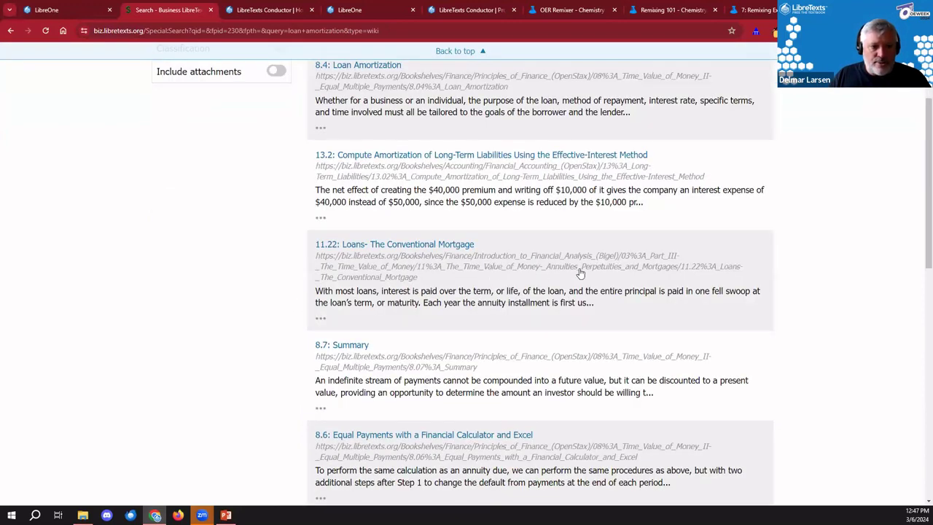
scroll(581, 273, "down", 3)
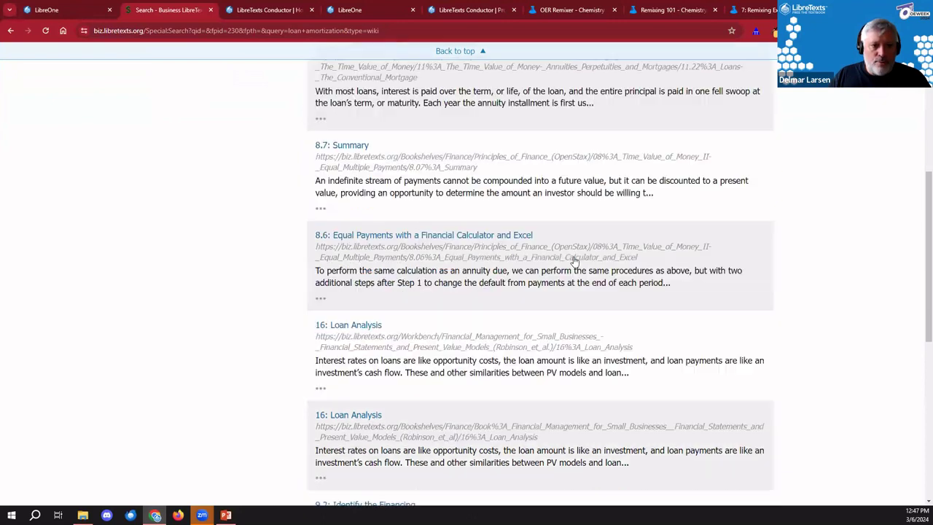
scroll(575, 260, "down", 1)
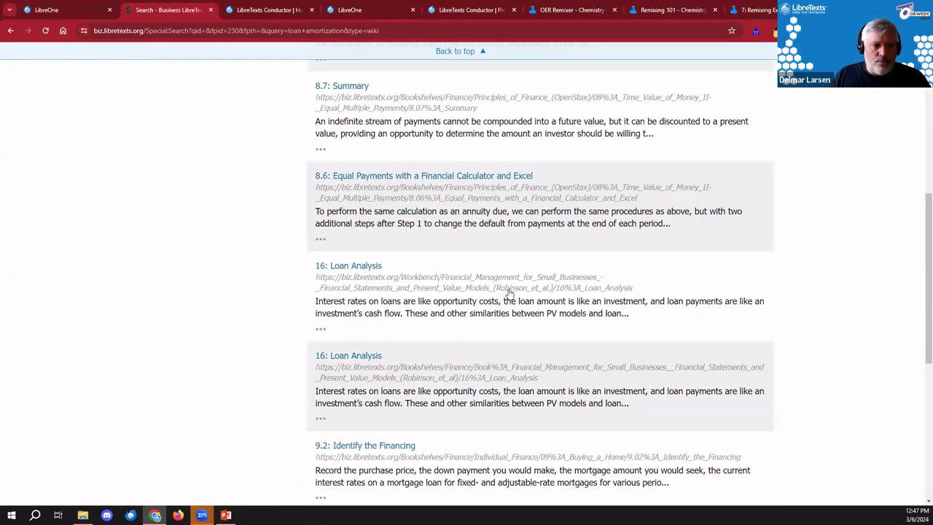
scroll(509, 291, "down", 2)
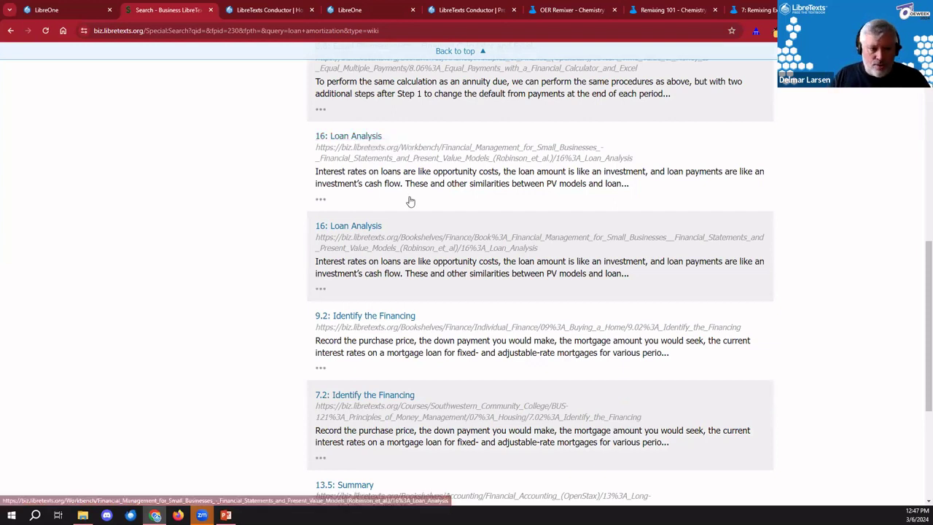
scroll(534, 420, "down", 3)
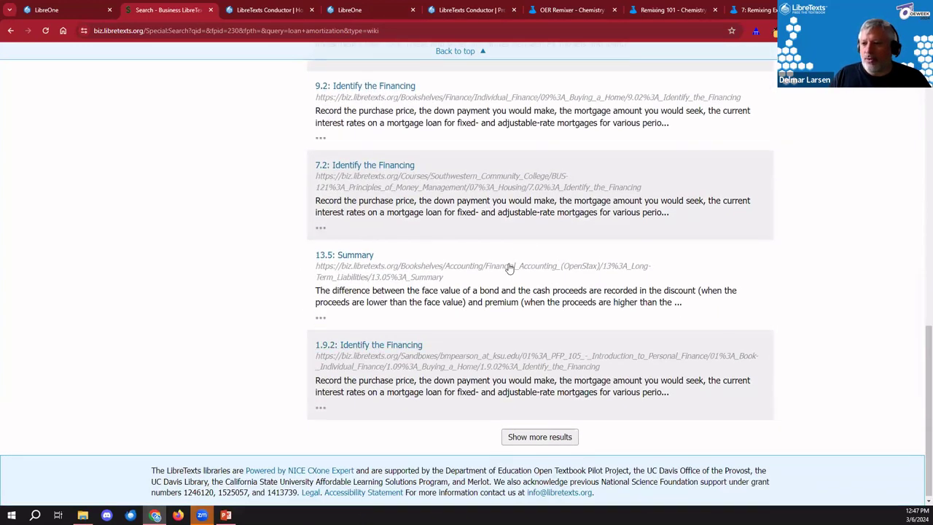
scroll(508, 267, "up", 10)
left_click(246, 7)
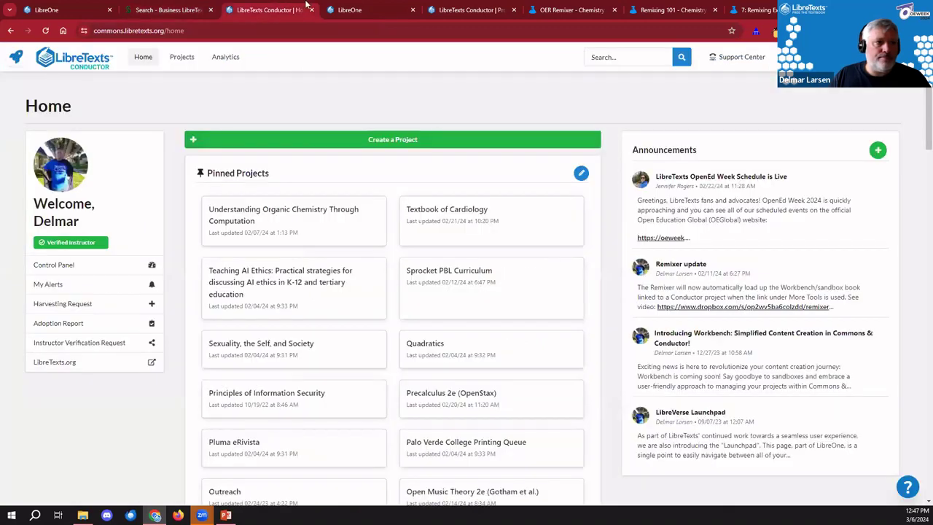
left_click(364, 8)
left_click(474, 8)
left_click(583, 7)
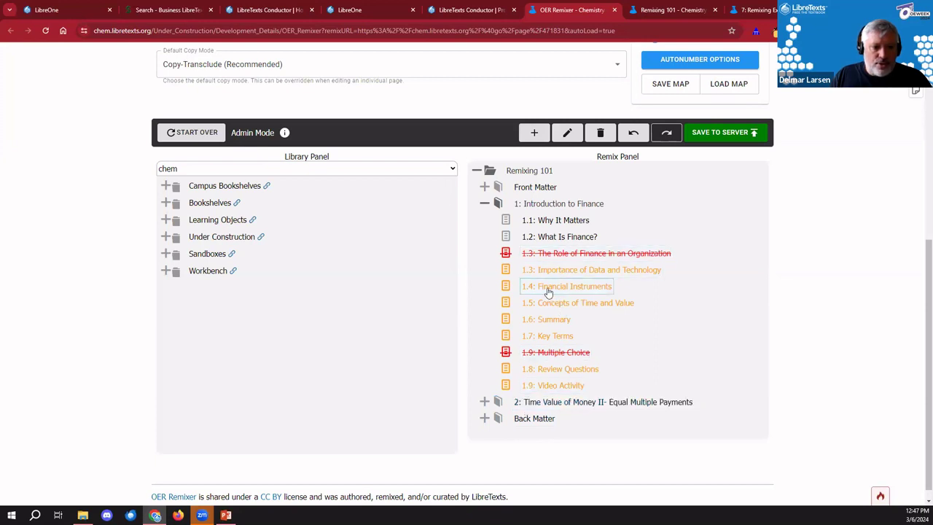
- Move chapter 2: Time Value of Money II- Equal Multiple Payments into 1: Introduction to Finance and expand it to examine its subpages
left_click_drag(529, 407, 543, 206)
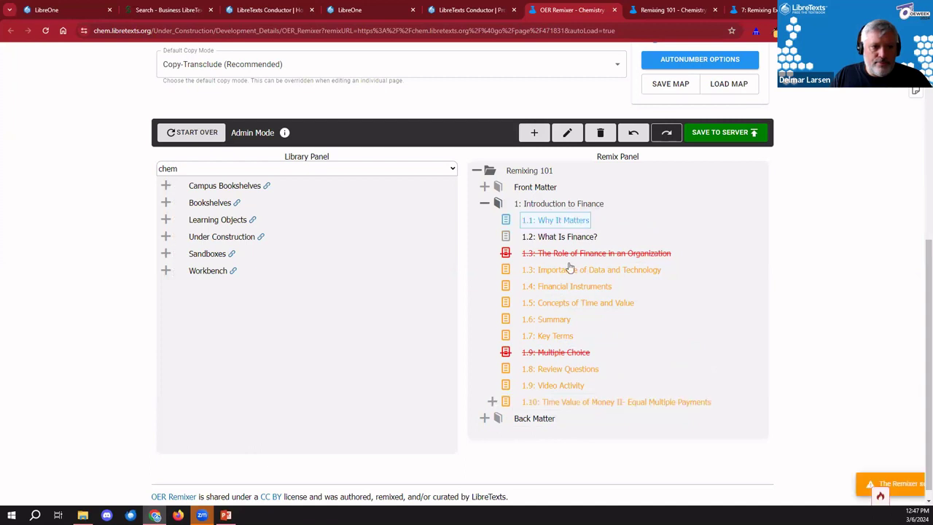
left_click(492, 402)
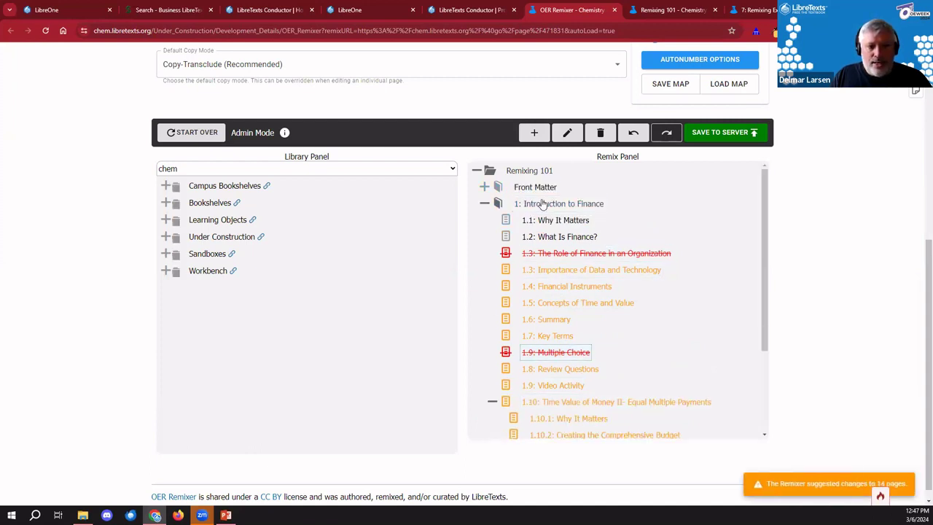
scroll(556, 177, "up", 3)
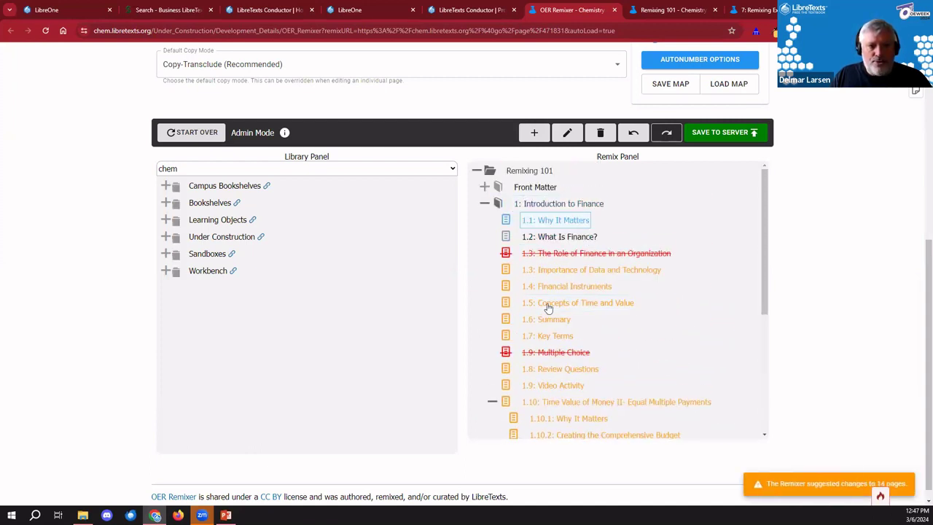
scroll(562, 398, "down", 2)
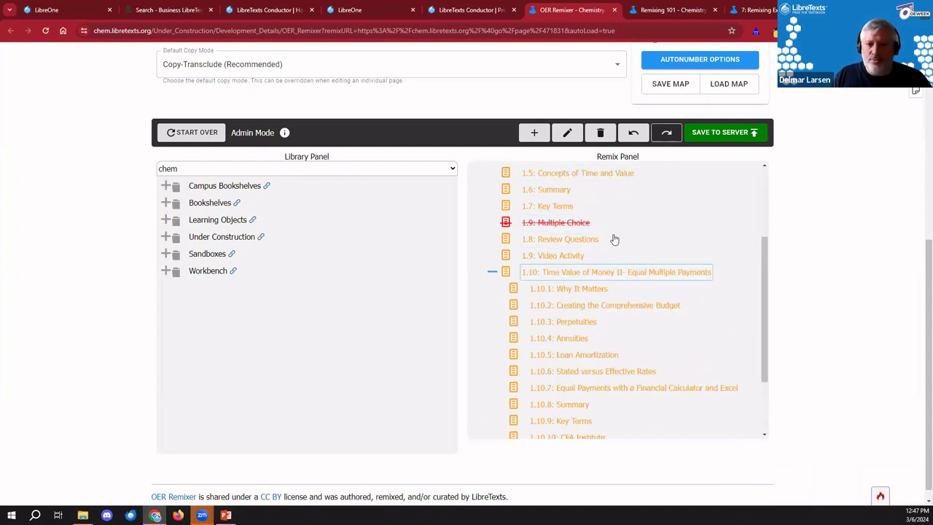
scroll(566, 302, "up", 2)
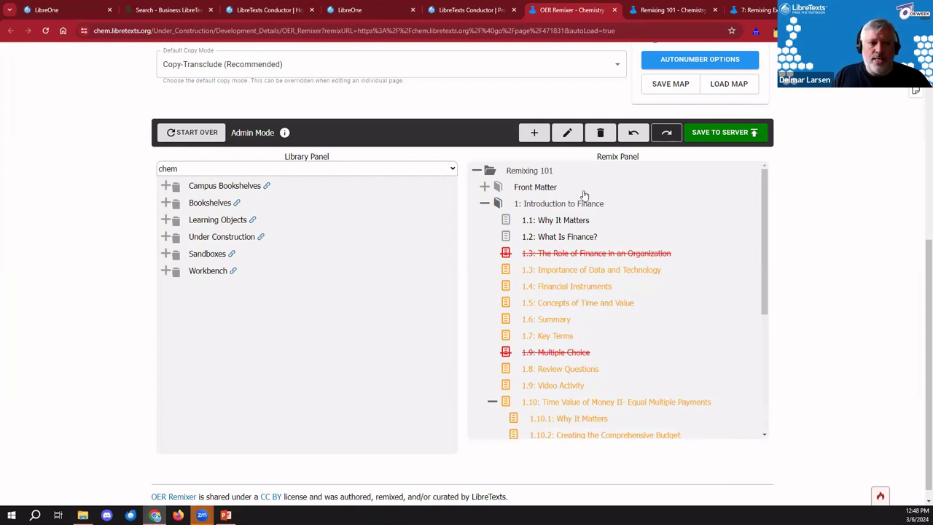
scroll(579, 402, "down", 2)
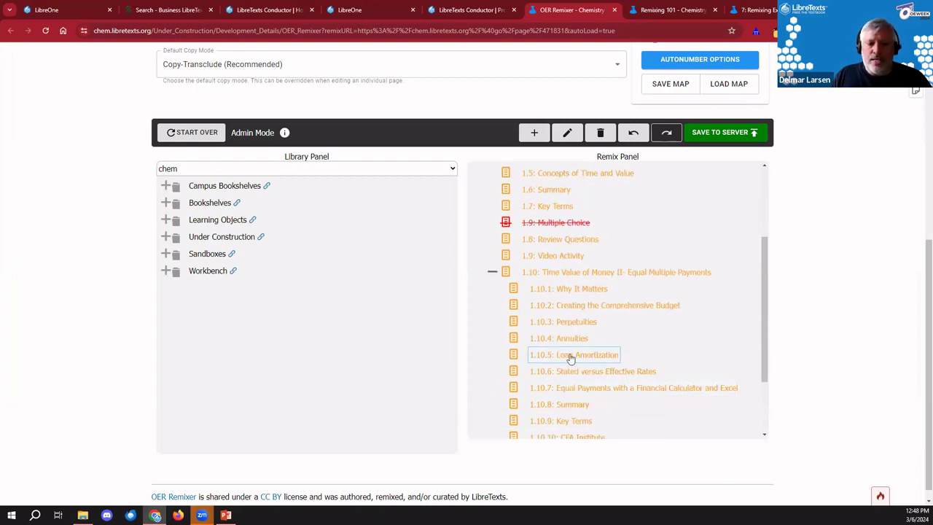
scroll(670, 306, "up", 2)
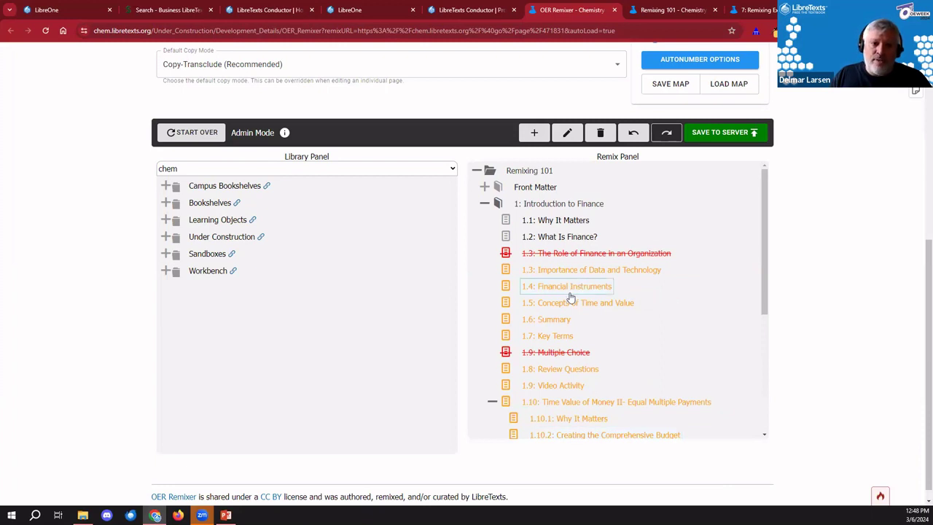
- Nest Concepts of Time and Value under Financial Instruments and Key Terms under Summary, with both parent pages expanded
left_click_drag(566, 301, 569, 291)
left_click_drag(563, 330, 558, 312)
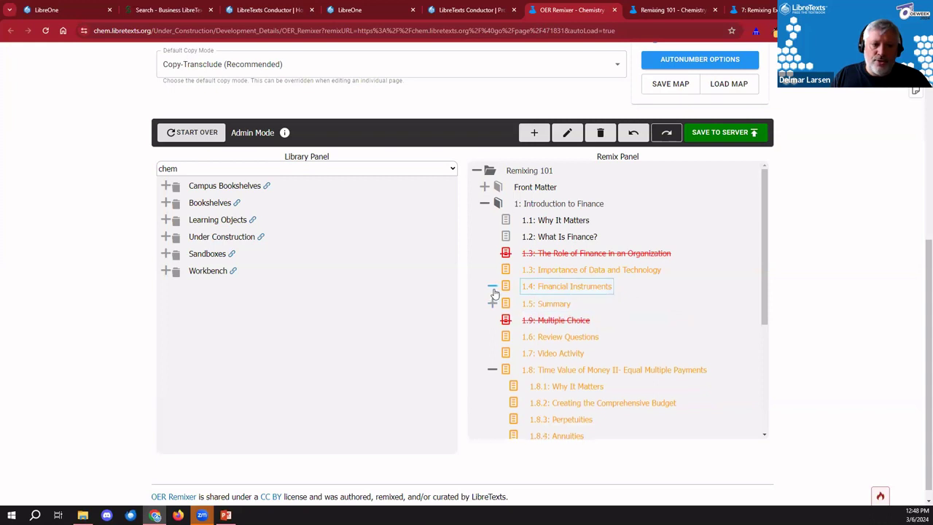
left_click(493, 286)
left_click(493, 318)
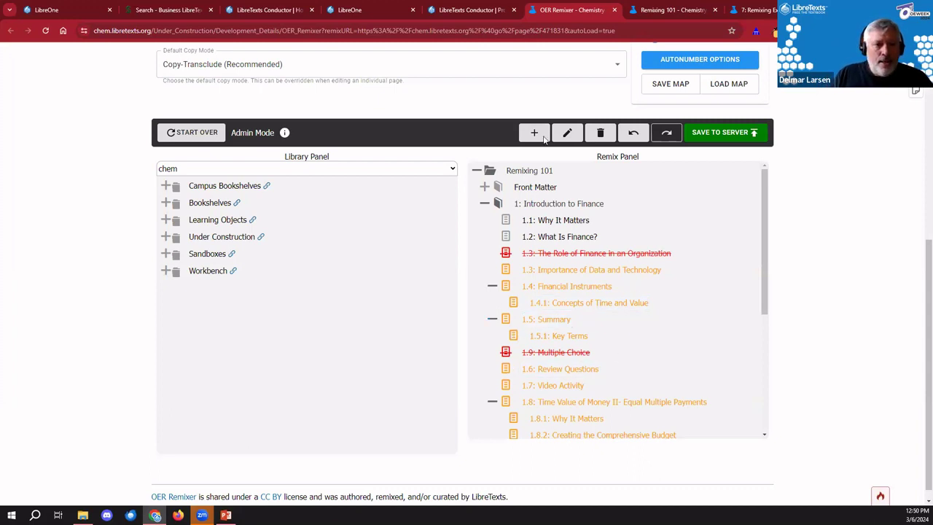
- Undo the two page nestings and the move of Time Value of Money II- Equal Multiple Payments into chapter 1
left_click(631, 132)
left_click(632, 132)
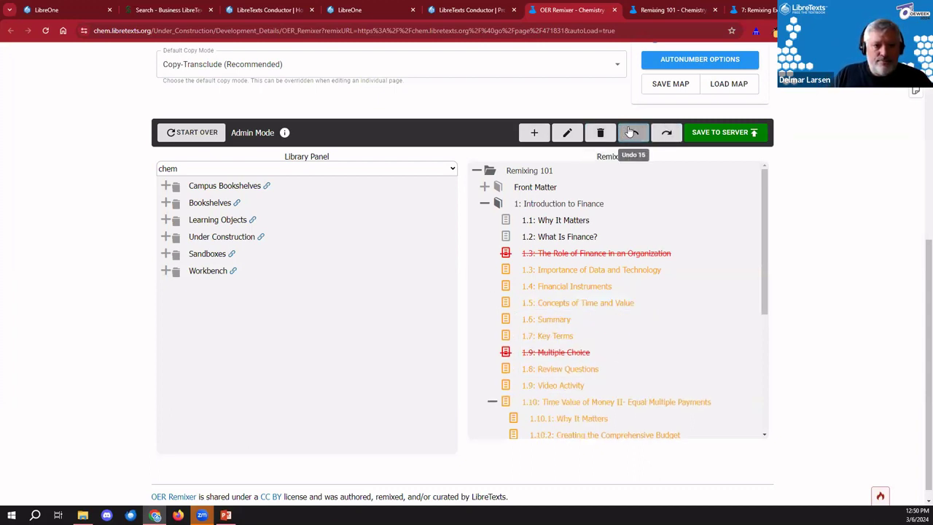
left_click(632, 132)
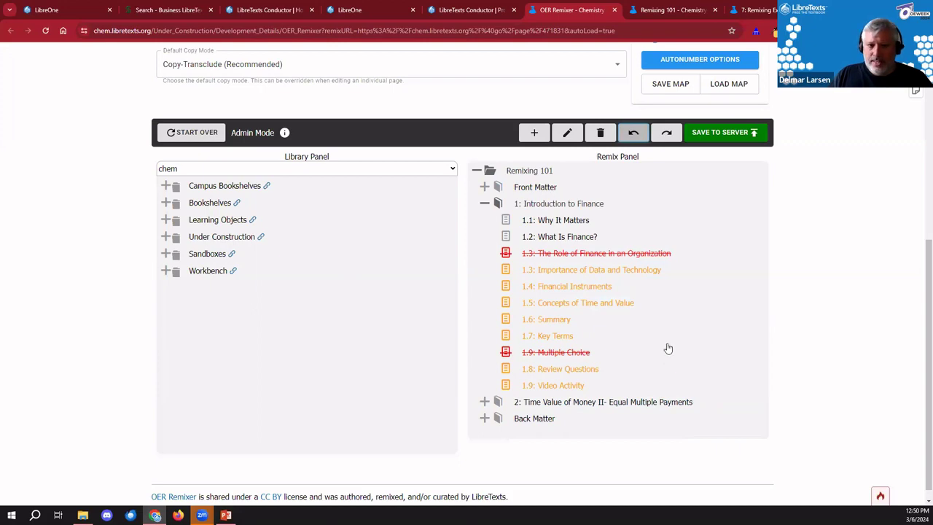
- Switch to the published Remixing 101 text and open page 1.2: What Is Finance? in 1: Introduction to Finance
left_click(642, 9)
left_click(431, 328)
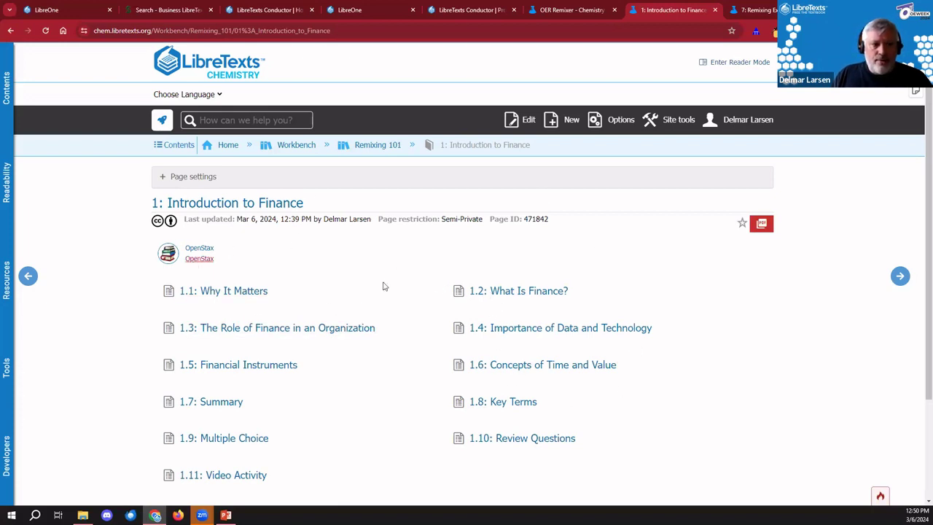
left_click(513, 291)
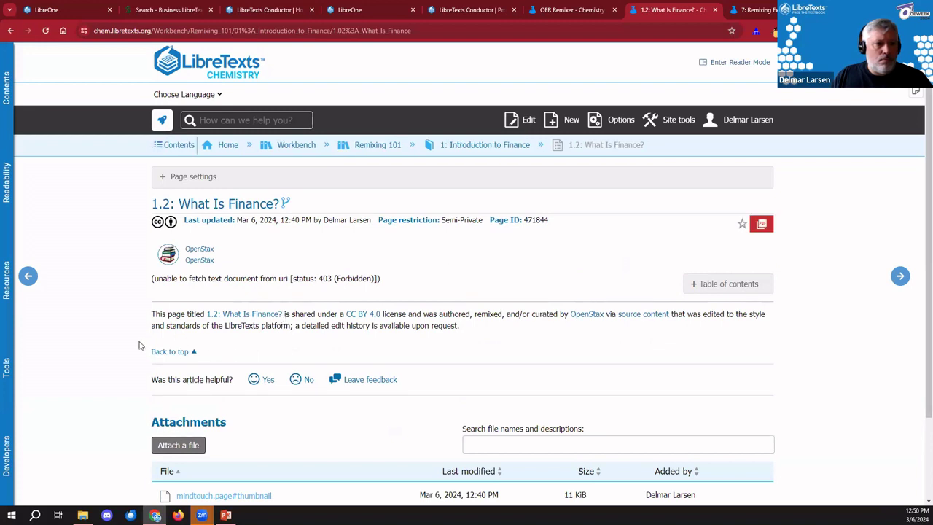
- Go back to chapter 1: Introduction to Finance in the published text and view page 1.5: Financial Instruments
left_click(501, 148)
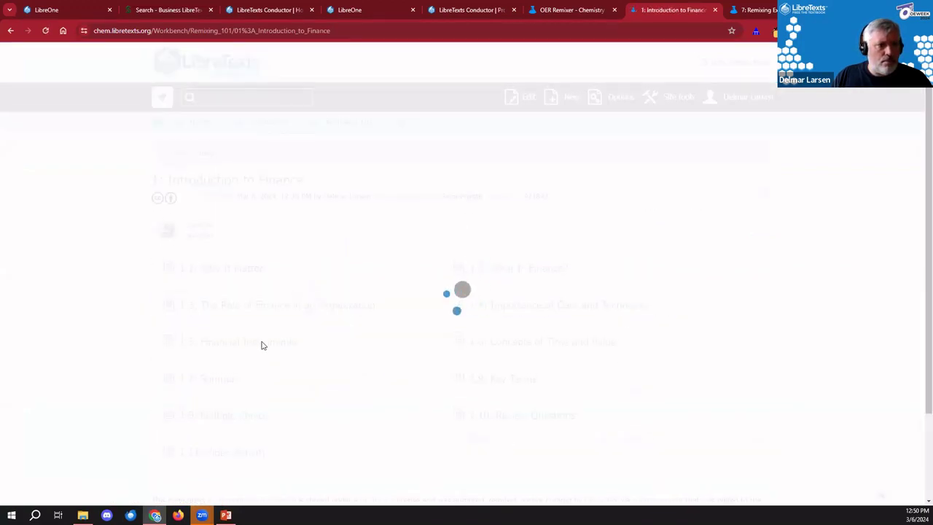
left_click(193, 364)
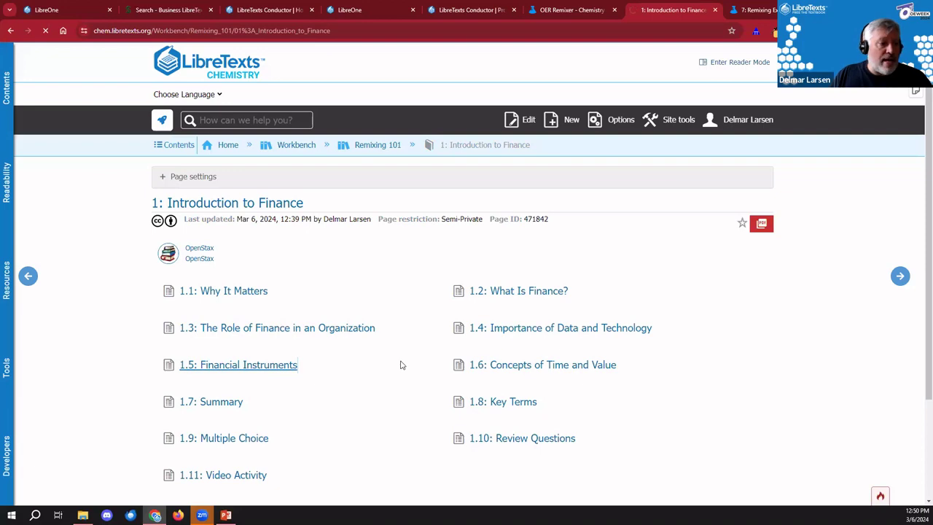
scroll(402, 355, "down", 2)
scroll(402, 341, "up", 2)
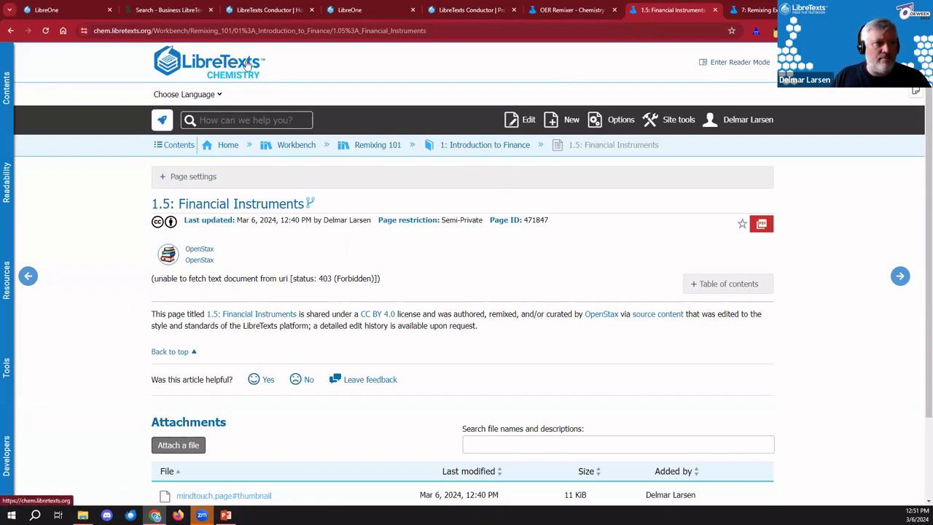
- In the OER Remixer, add 1: General Techniques from Organic Chemistry Lab Techniques (Nichols) to Remixing 101 directly after 1: Introduction to Finance
left_click(569, 10)
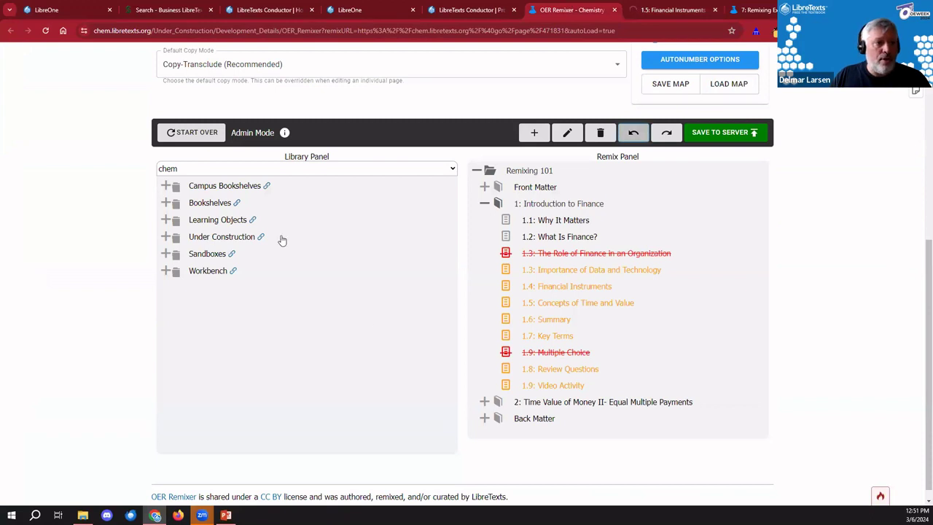
left_click(484, 203)
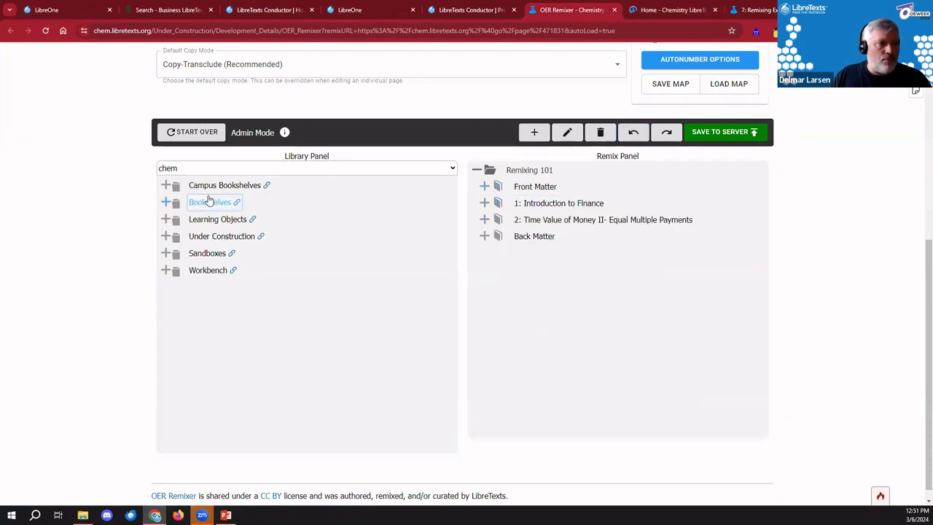
left_click(166, 203)
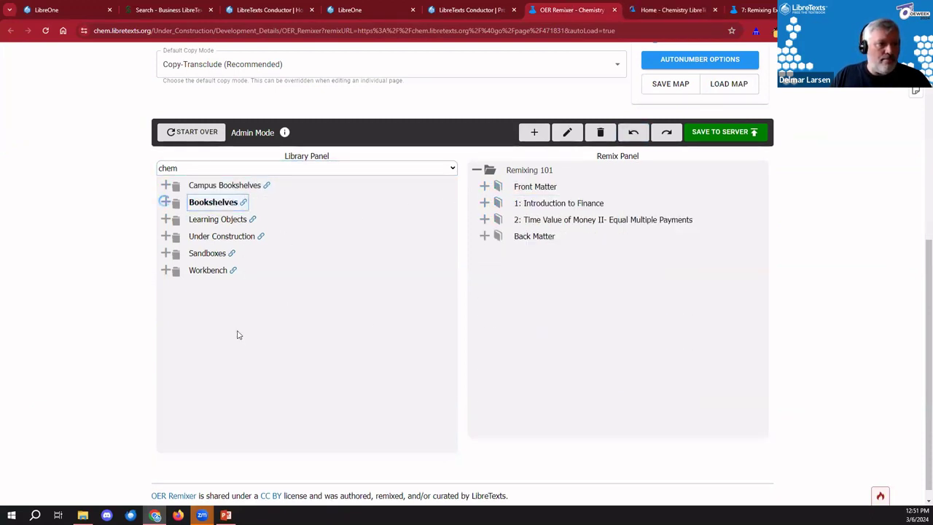
left_click(171, 253)
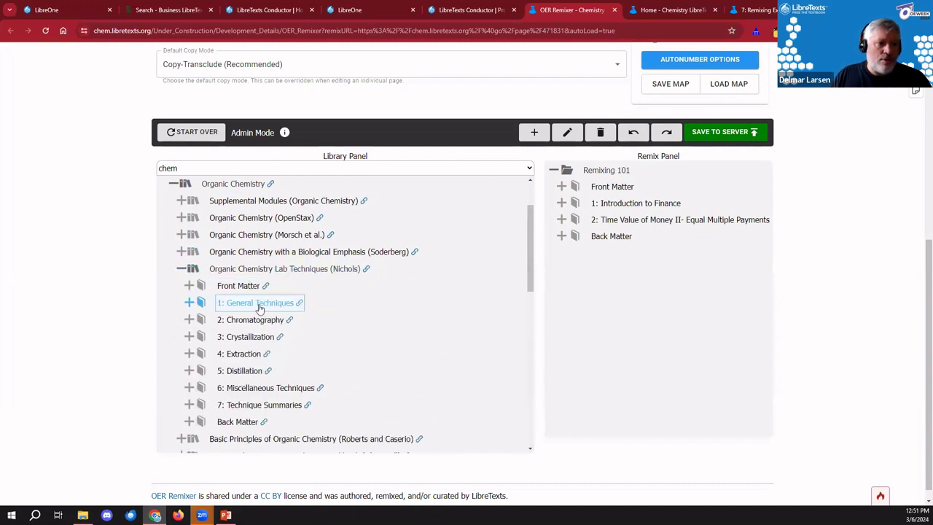
left_click_drag(273, 302, 607, 212)
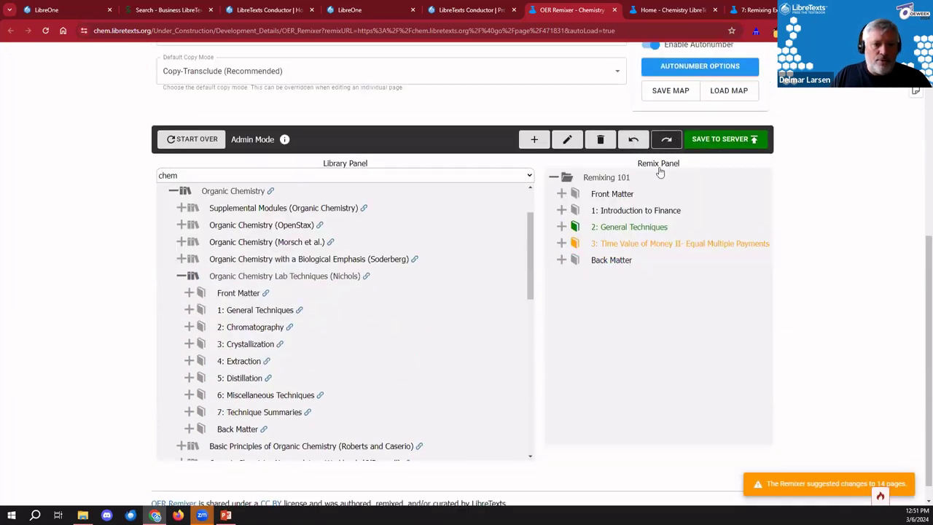
- Save the revised Remixing 101 remix to the server and view the publishing progress
left_click(694, 134)
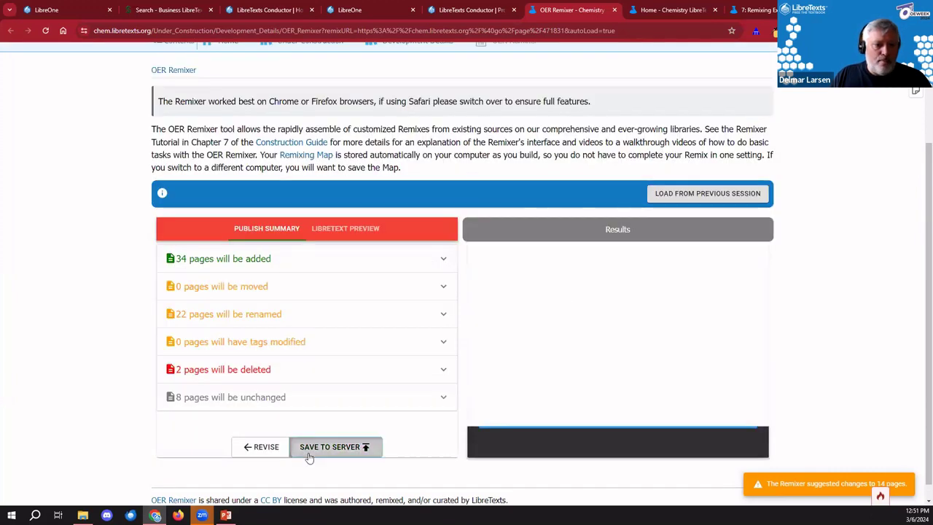
left_click(367, 446)
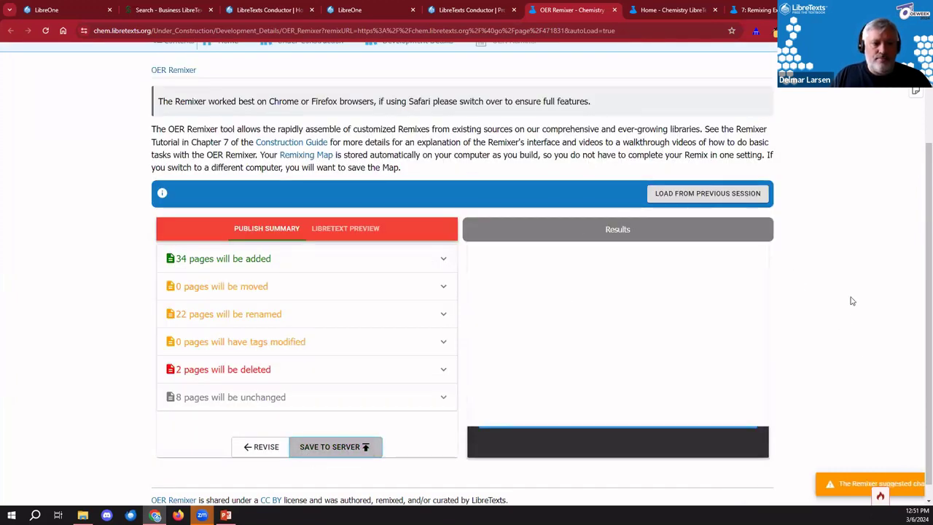
scroll(852, 296, "down", 1)
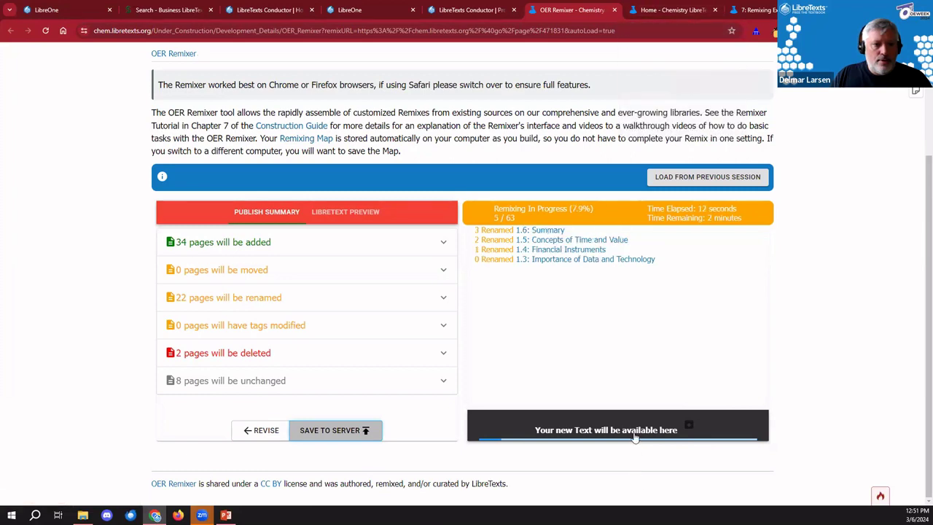
left_click(654, 6)
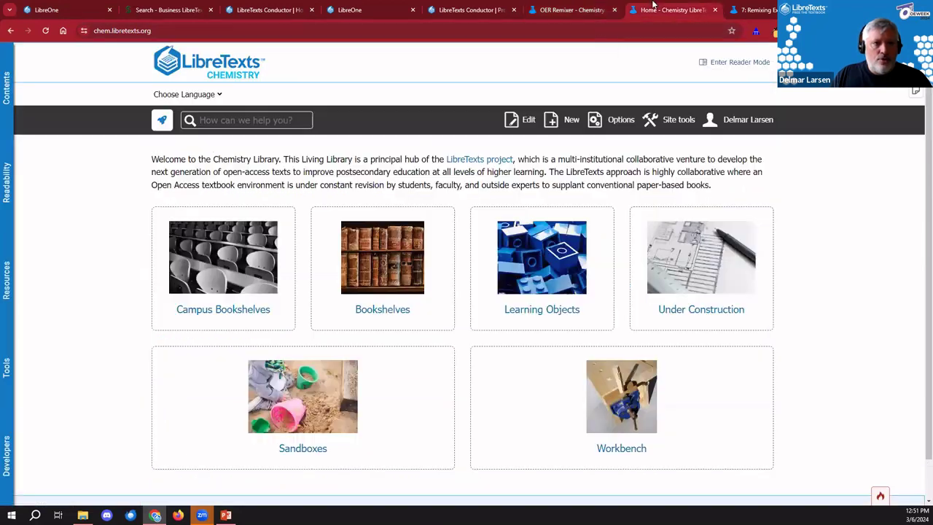
left_click(582, 6)
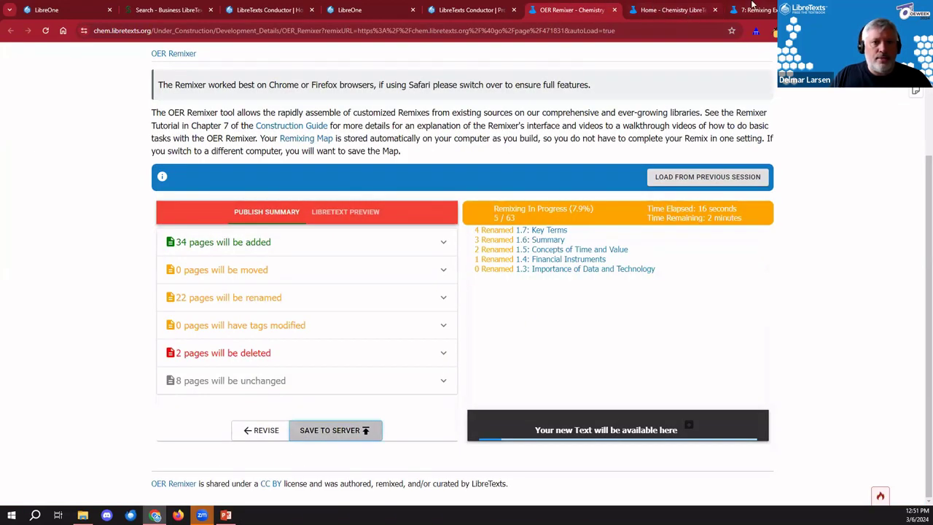
left_click(475, 6)
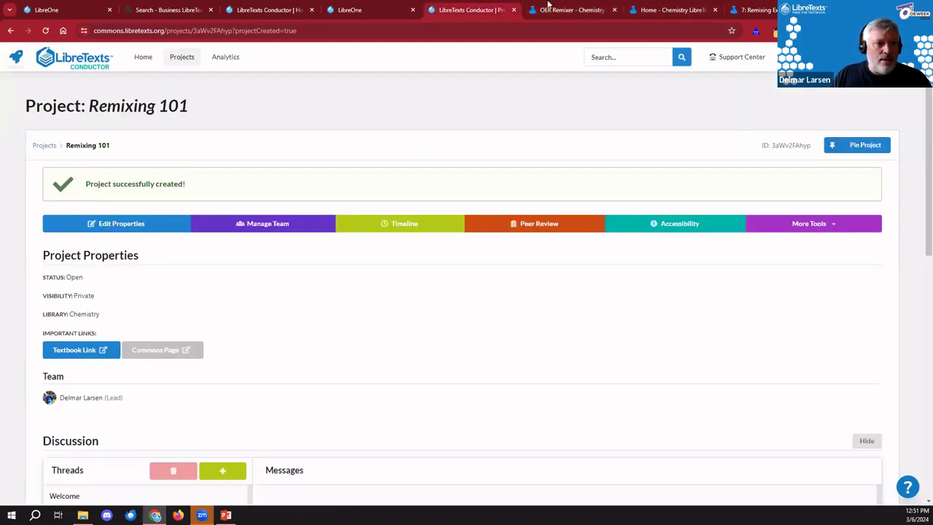
left_click(566, 6)
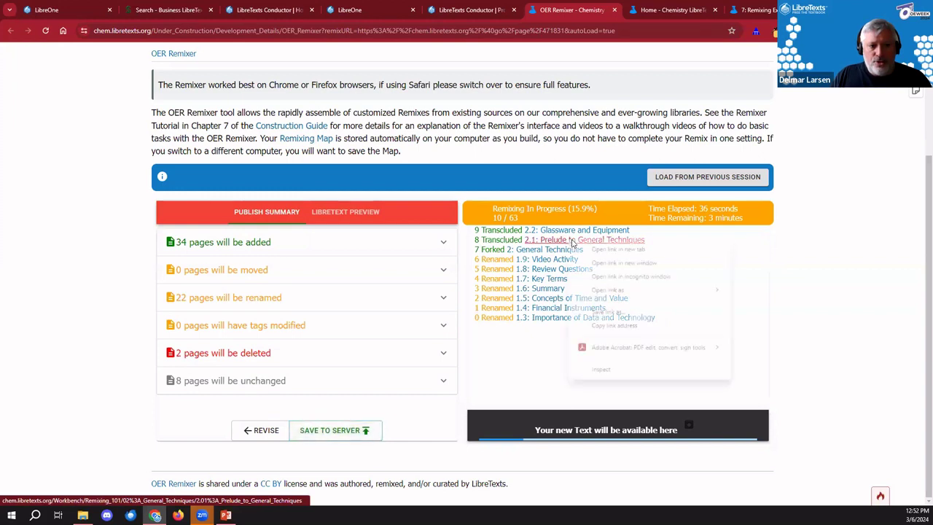
- Open 2.1: Prelude to General Techniques from the remix results in a new tab, view it, and continue to 2.2: Glassware and Equipment
right_click(584, 242)
left_click(618, 249)
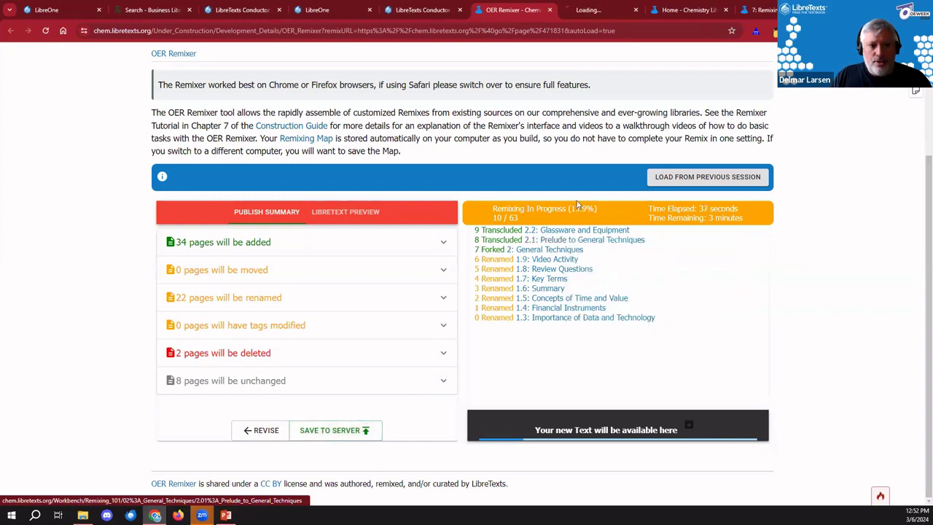
left_click(594, 10)
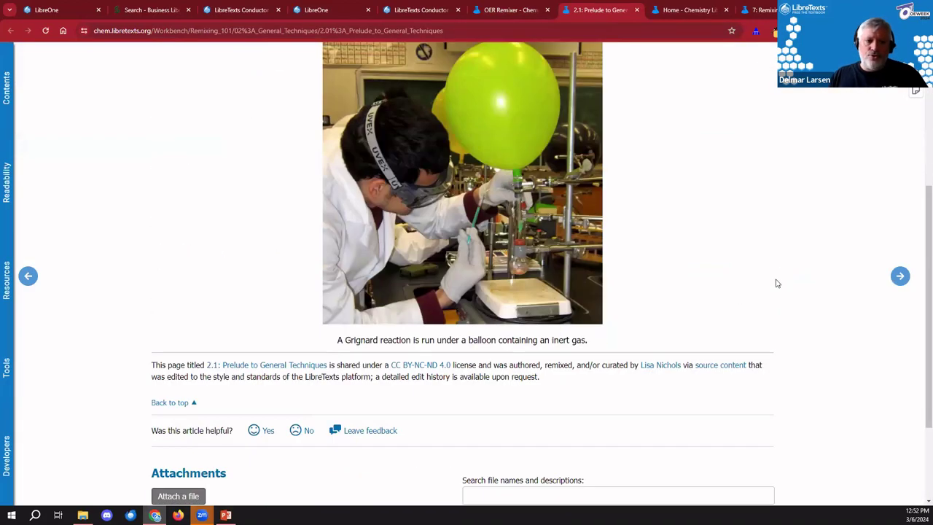
scroll(774, 259, "down", 4)
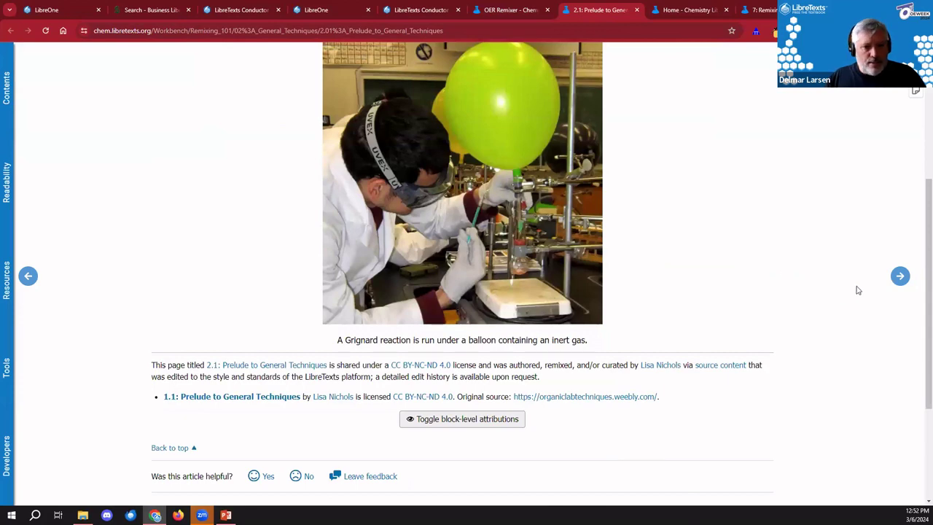
left_click(901, 277)
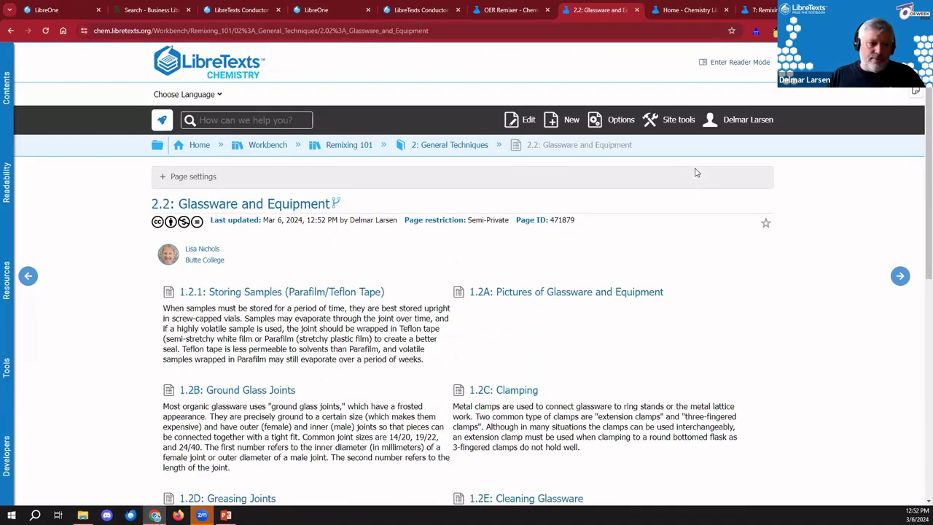
scroll(492, 329, "down", 2)
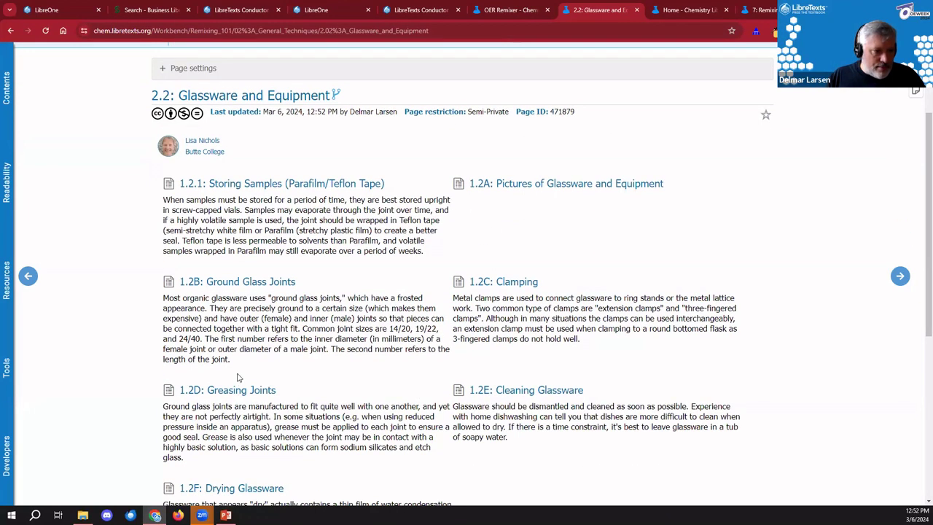
- Open subpage 1.2D: Greasing Joints and examine its text, figures, attribution and attachments
left_click(231, 391)
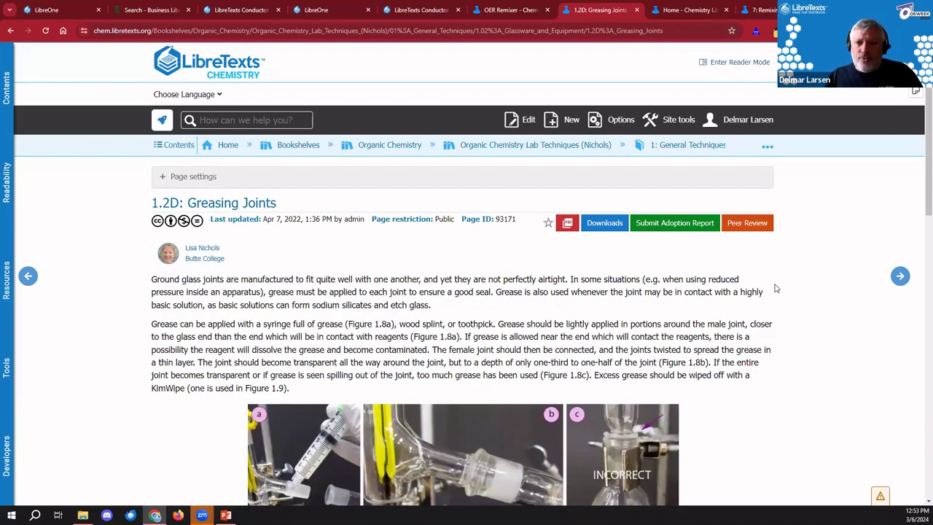
scroll(777, 305, "down", 5)
scroll(783, 258, "up", 1)
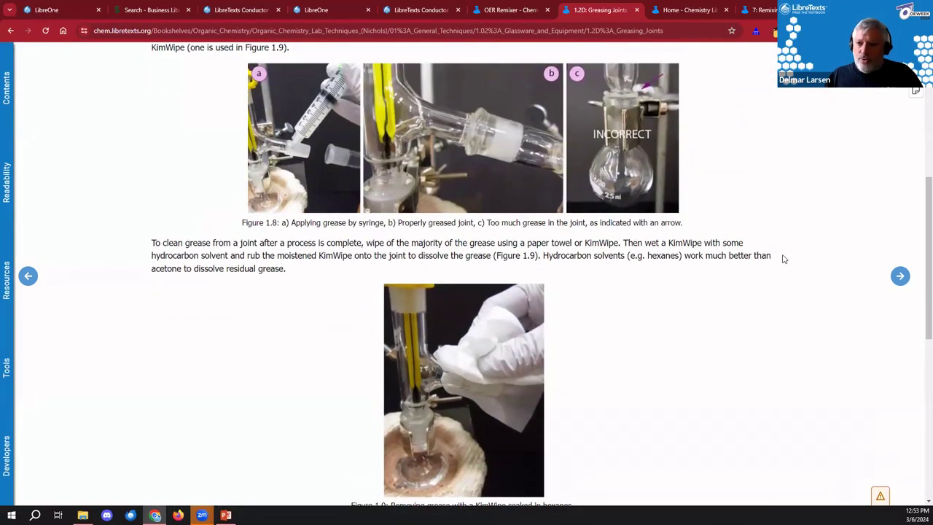
scroll(784, 259, "down", 3)
scroll(770, 260, "up", 7)
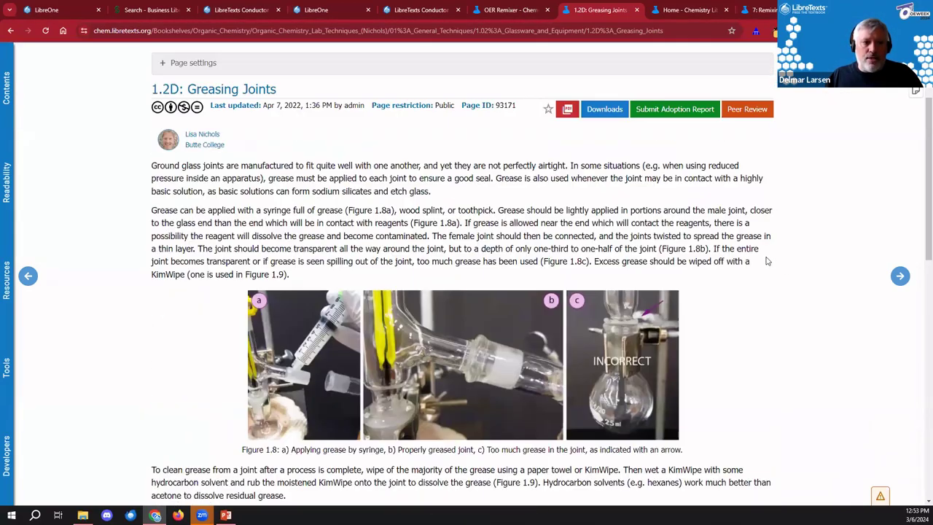
scroll(766, 257, "down", 1)
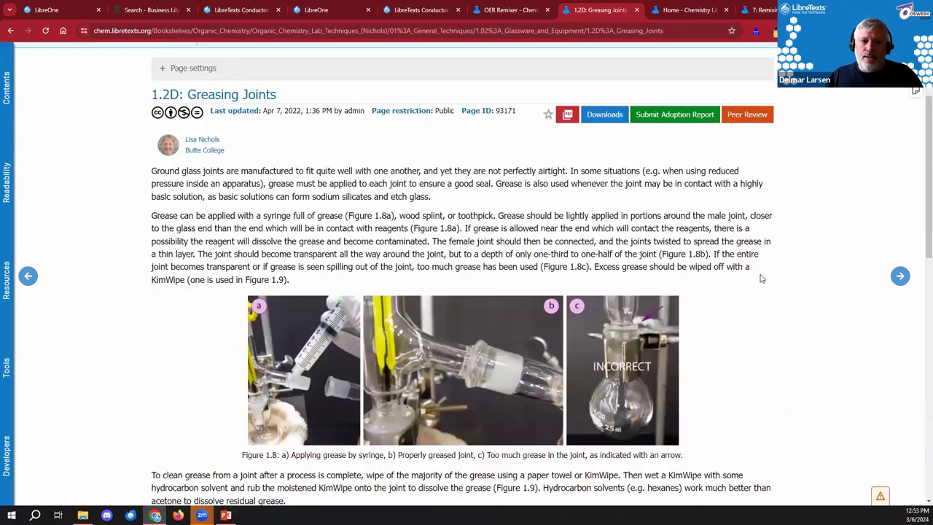
scroll(763, 275, "down", 6)
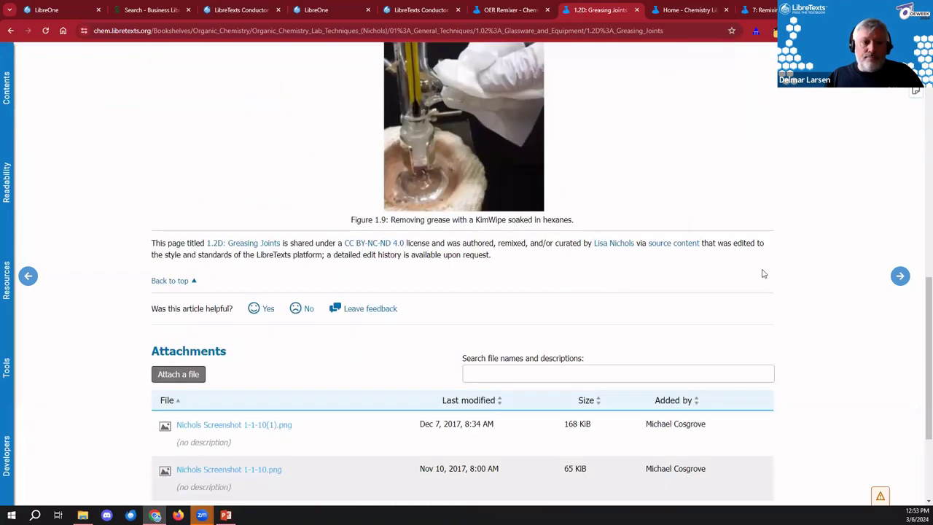
scroll(763, 273, "up", 8)
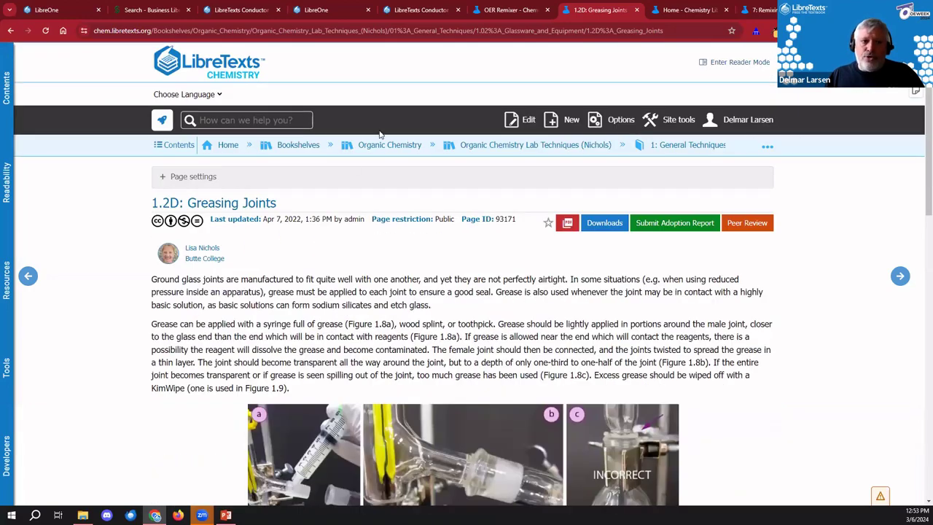
- Open the Greasing Joints page for editing, look through its editable content, and cancel the edit
left_click(514, 121)
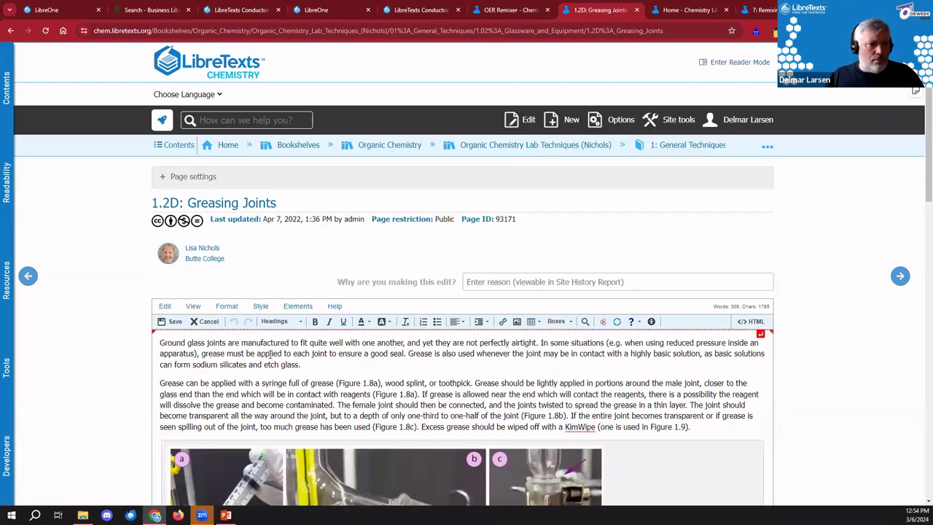
scroll(270, 347, "down", 10)
scroll(270, 347, "up", 10)
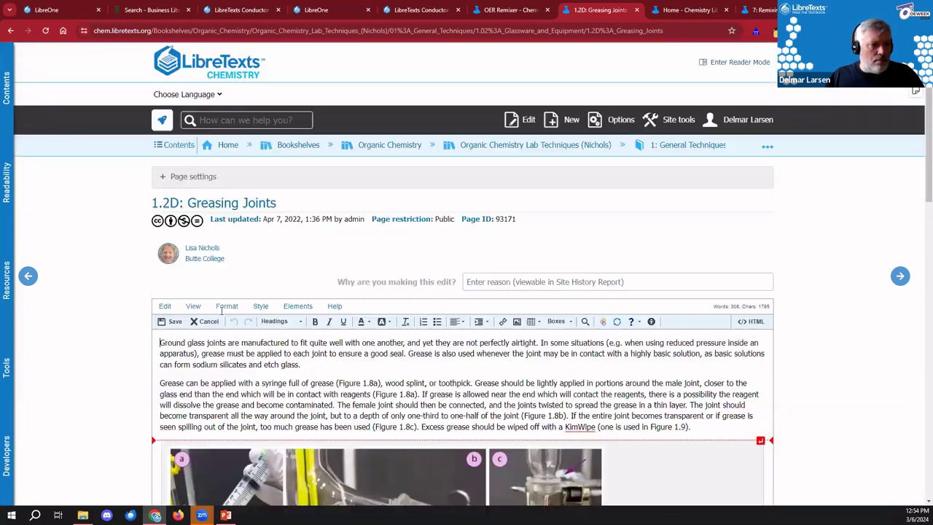
left_click(206, 318)
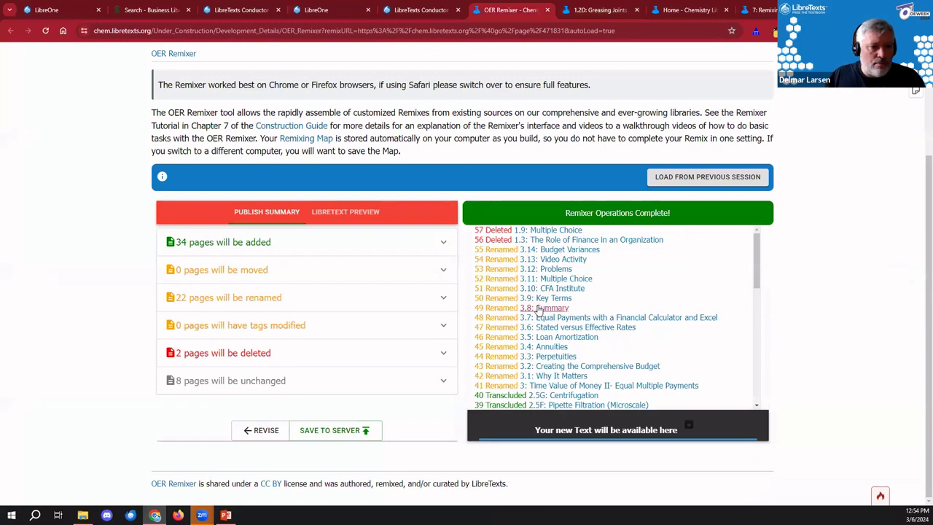
- Open the renamed page 3.8: Summary from the completed remix results in a new tab
right_click(543, 309)
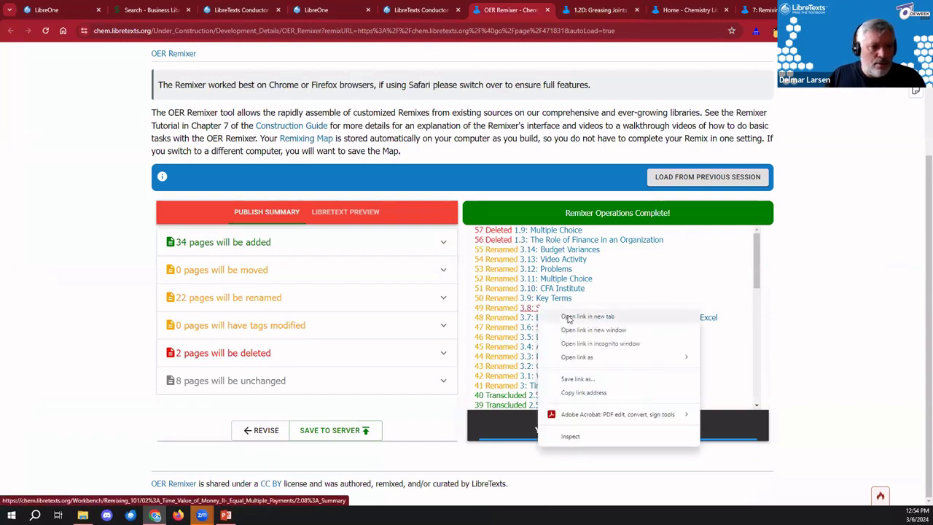
left_click(576, 332)
left_click(599, 8)
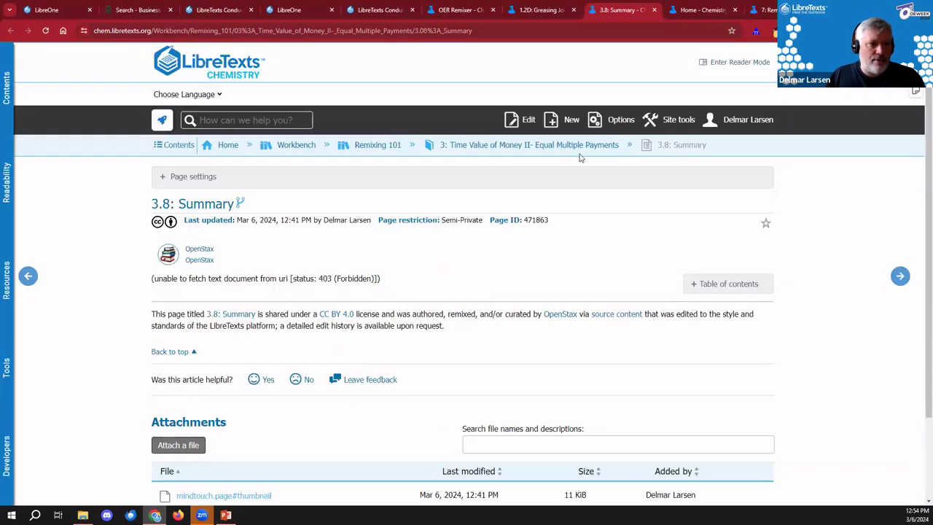
- Browse the book's table of contents to 2.3: Transferring Methods and view page 2.3A: Transferring Methods - Solids
left_click(10, 102)
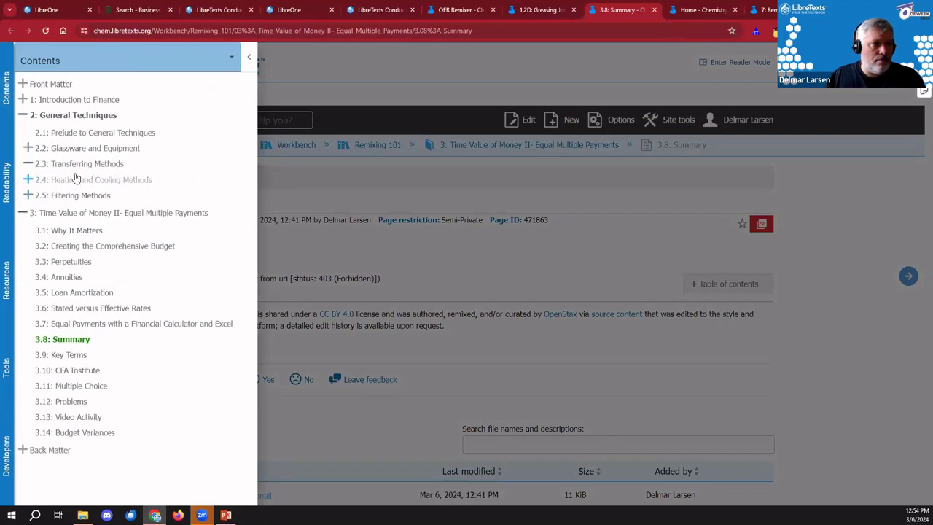
left_click(71, 182)
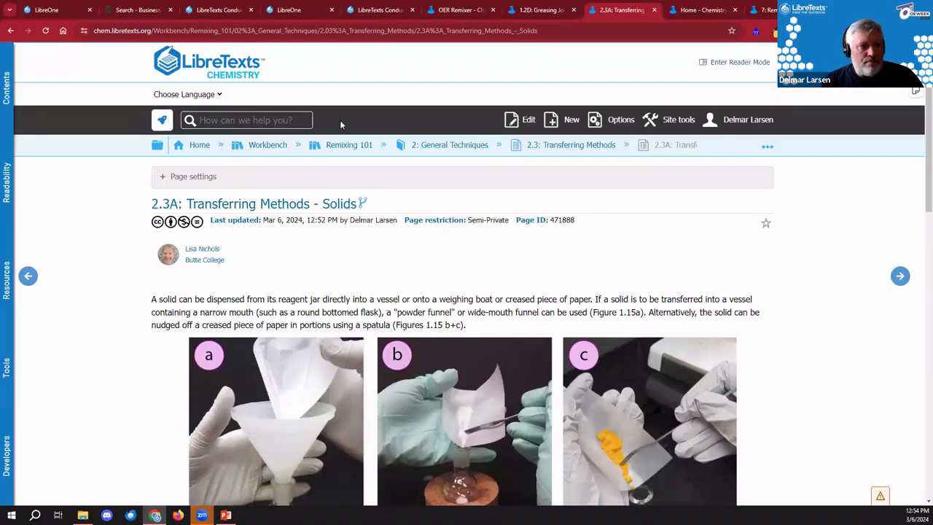
scroll(448, 310, "down", 3)
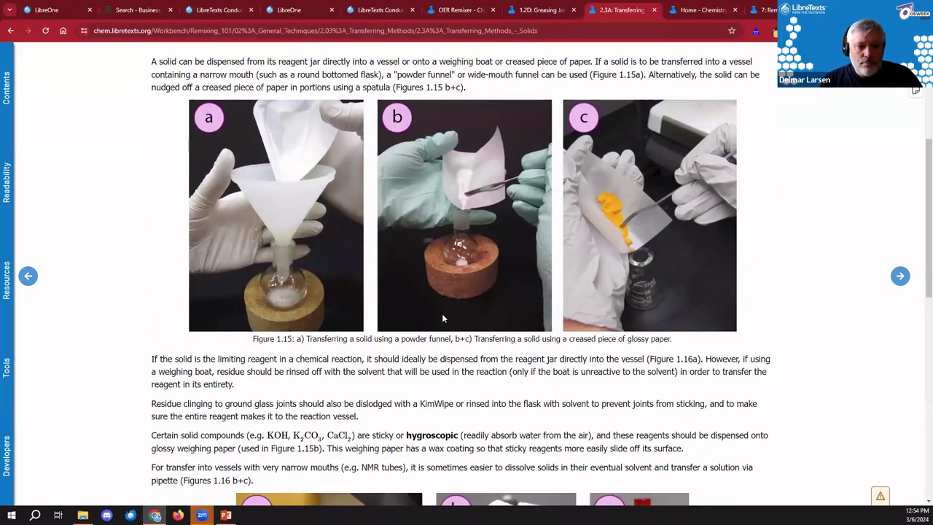
scroll(630, 297, "up", 3)
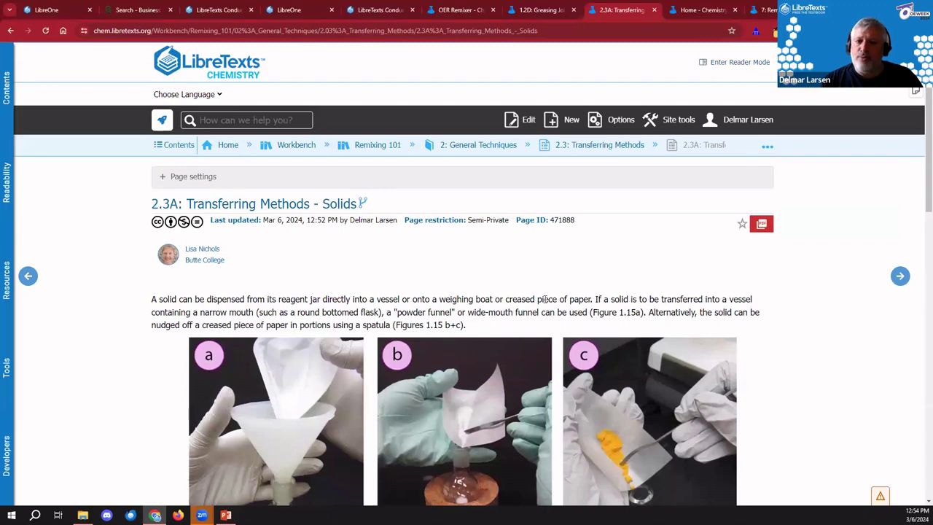
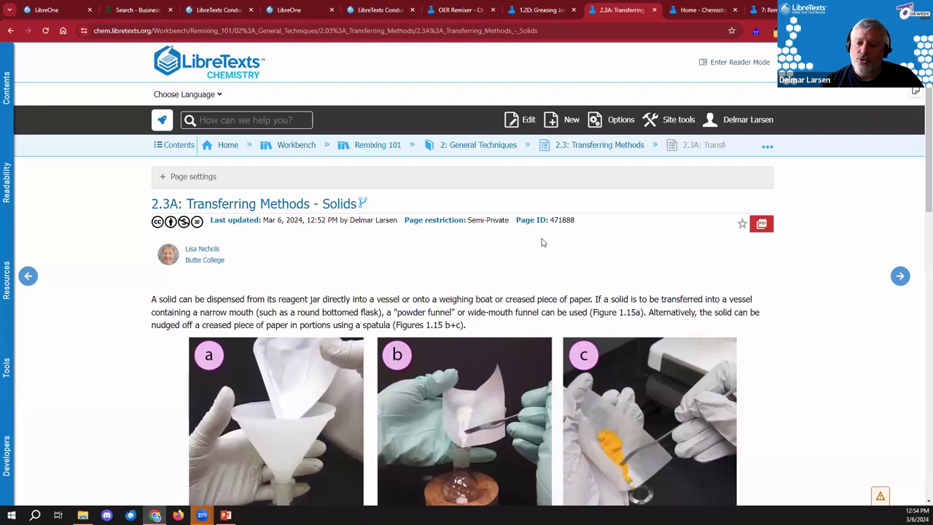
- Open page 2.3A for editing to examine its Content Reuse block, open the reused source page in a new tab, and cancel the edit
left_click(522, 121)
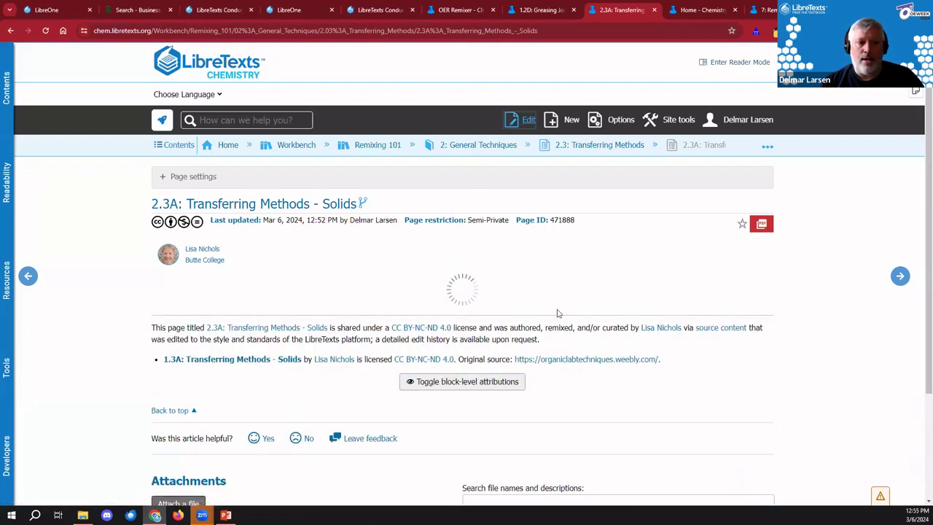
scroll(552, 277, "down", 2)
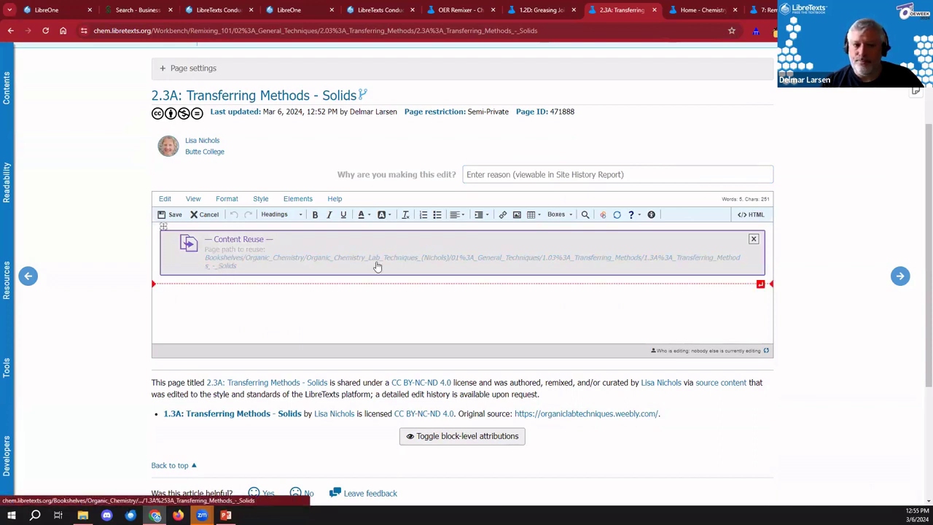
right_click(438, 260)
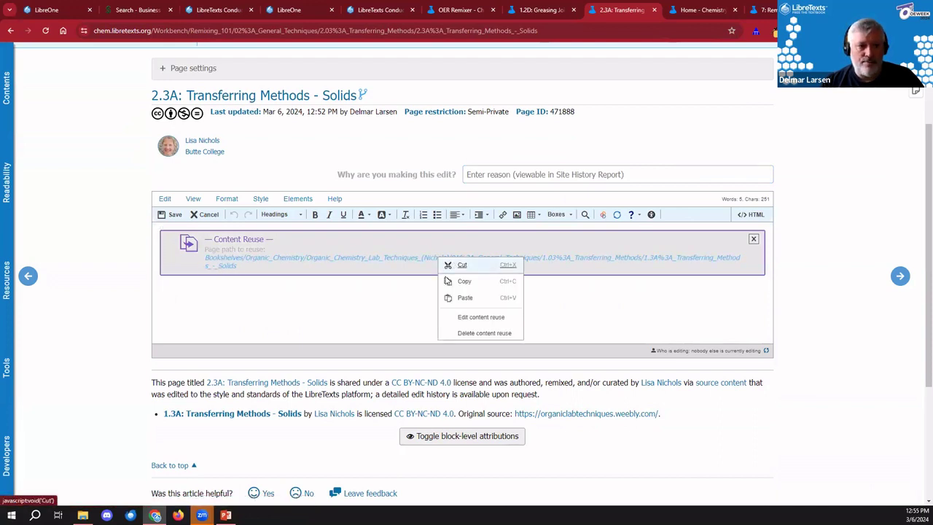
left_click(390, 263)
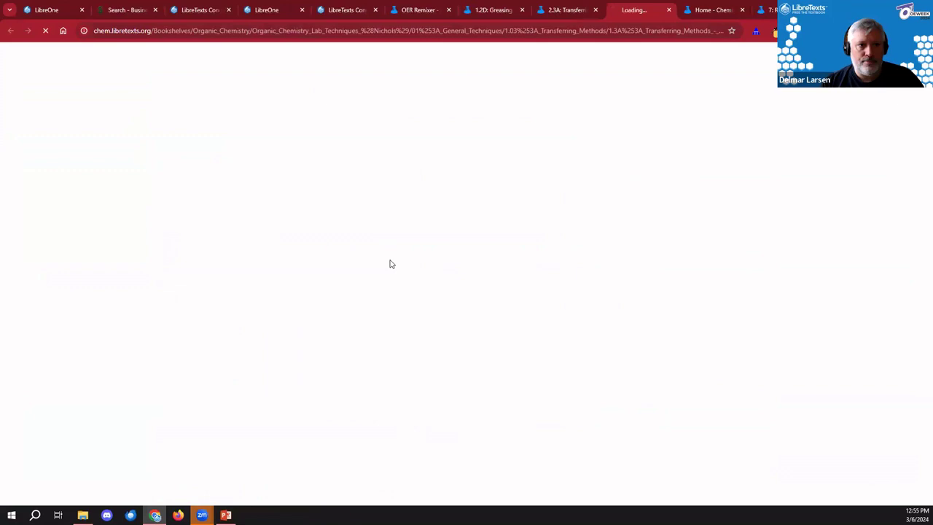
left_click(568, 11)
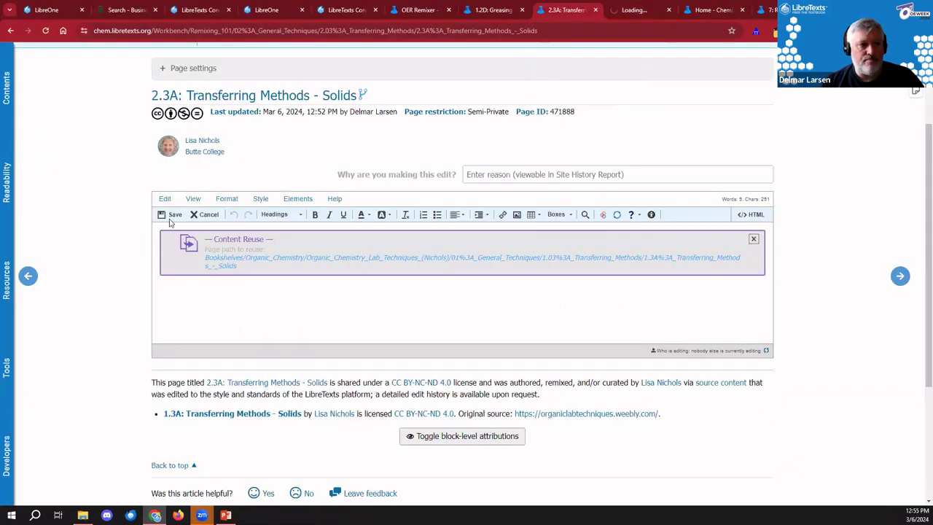
left_click(207, 217)
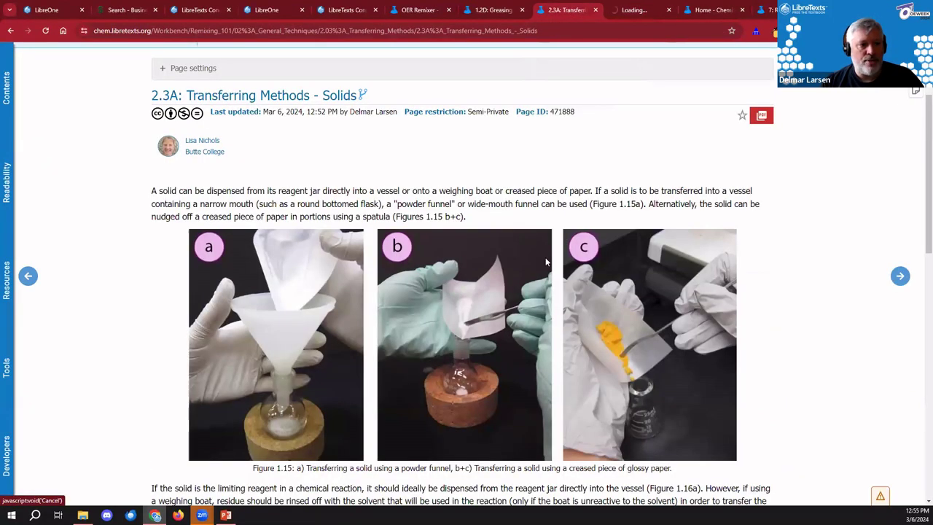
- Examine the source page 1.3A: Transferring Methods - Solids and compare its header and content with the remixed page 2.3A
left_click(632, 9)
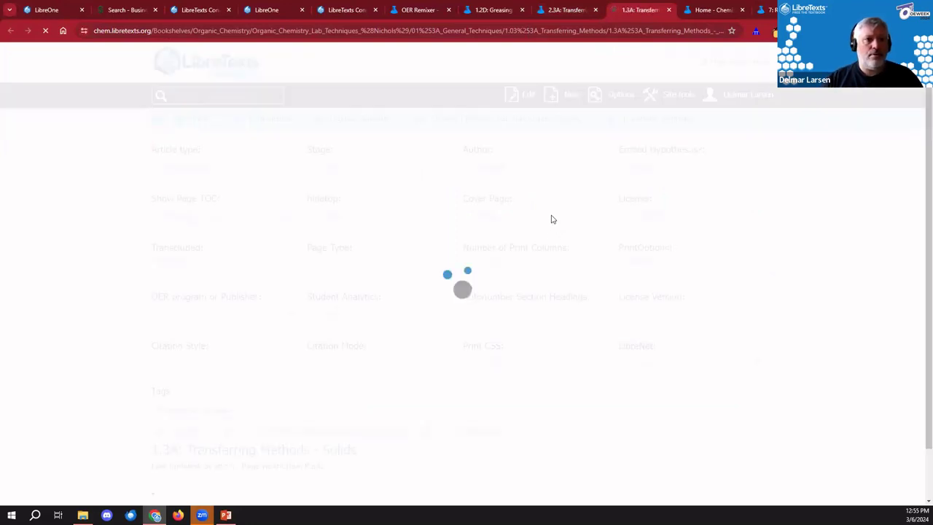
scroll(581, 287, "down", 2)
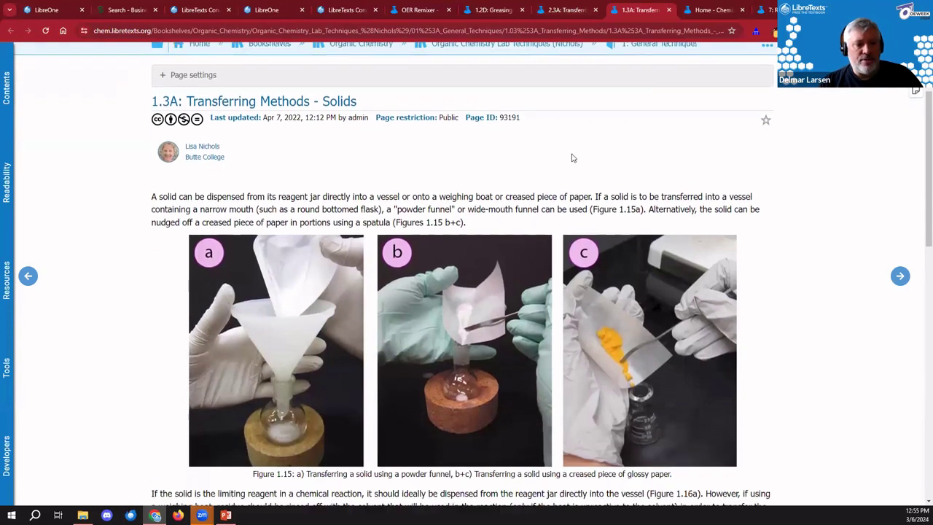
left_click(548, 10)
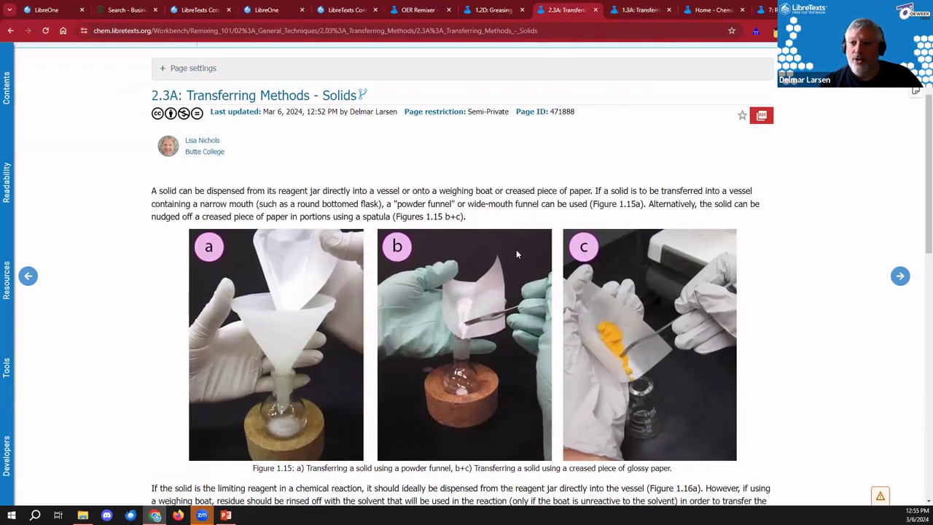
mouse_move(362, 97)
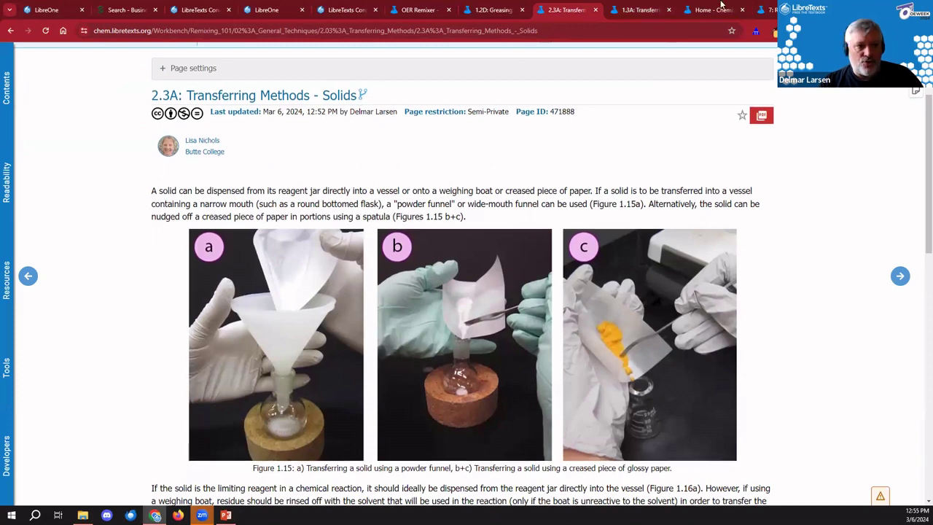
key("ctrl+Tab")
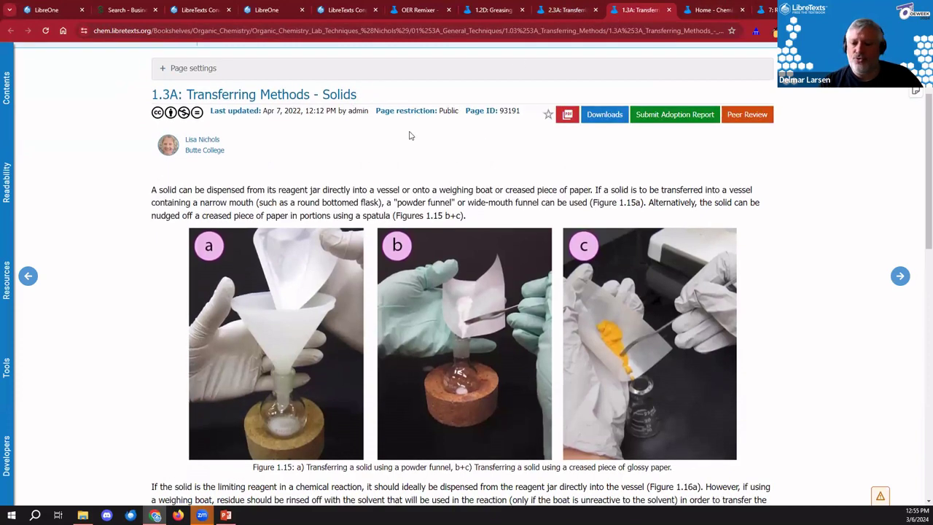
scroll(447, 163, "up", 2)
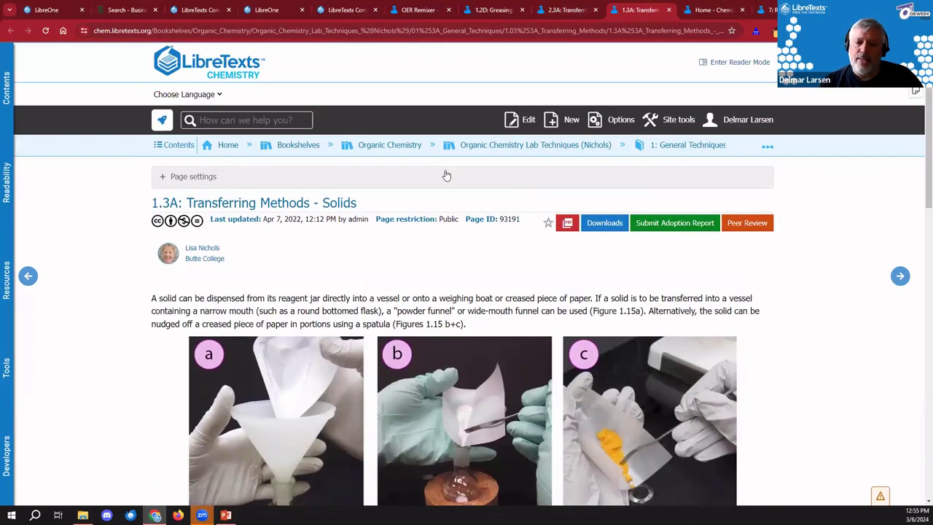
scroll(462, 269, "down", 4)
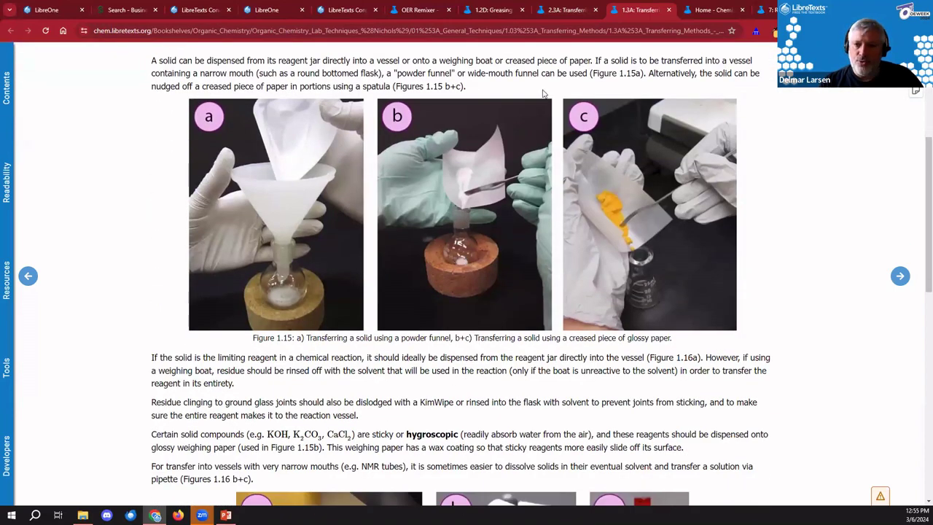
- Look through the text and figures of the remixed page 2.3A and check them against the source page 1.3A
left_click(569, 9)
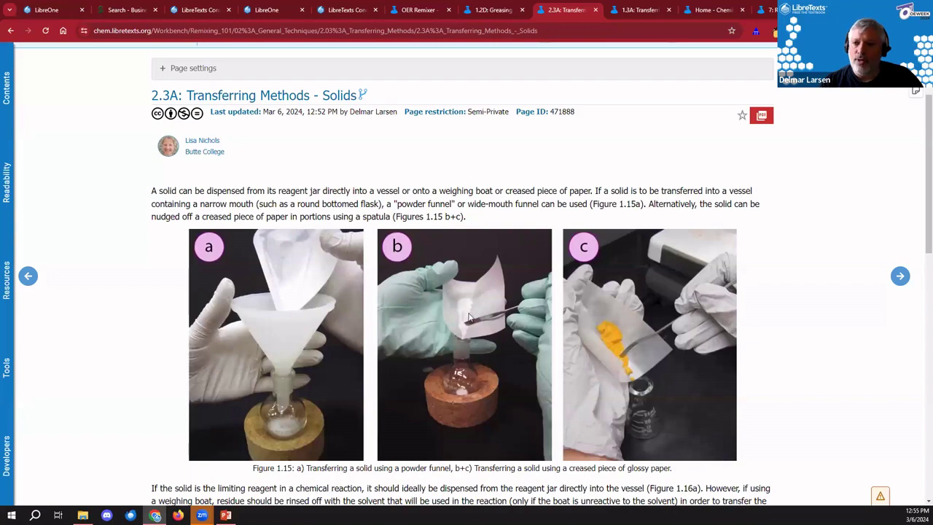
scroll(468, 313, "down", 4)
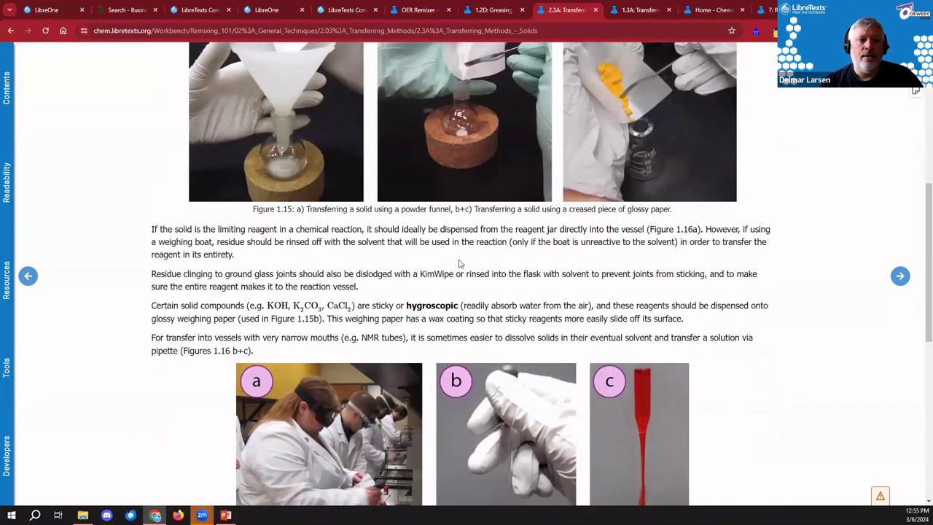
scroll(459, 264, "up", 2)
scroll(459, 264, "up", 4)
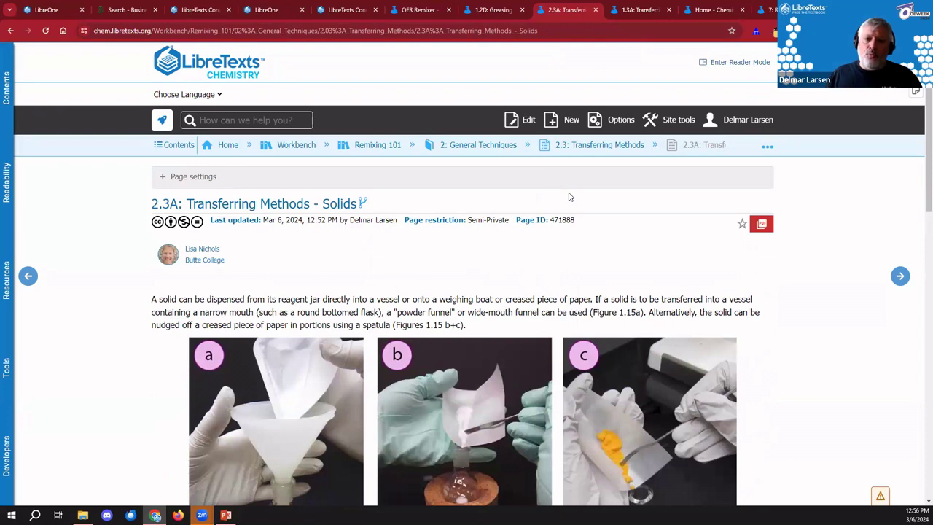
right_click(494, 366)
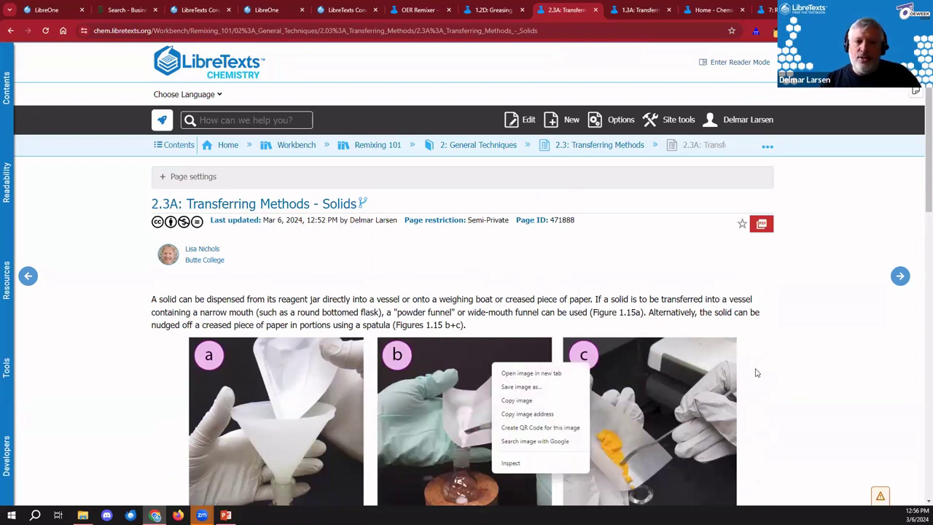
left_click(832, 310)
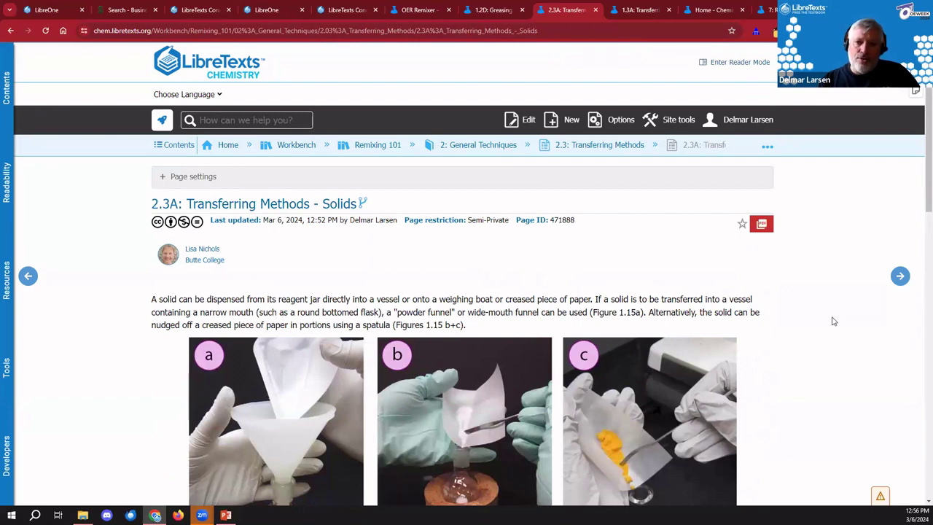
left_click(628, 8)
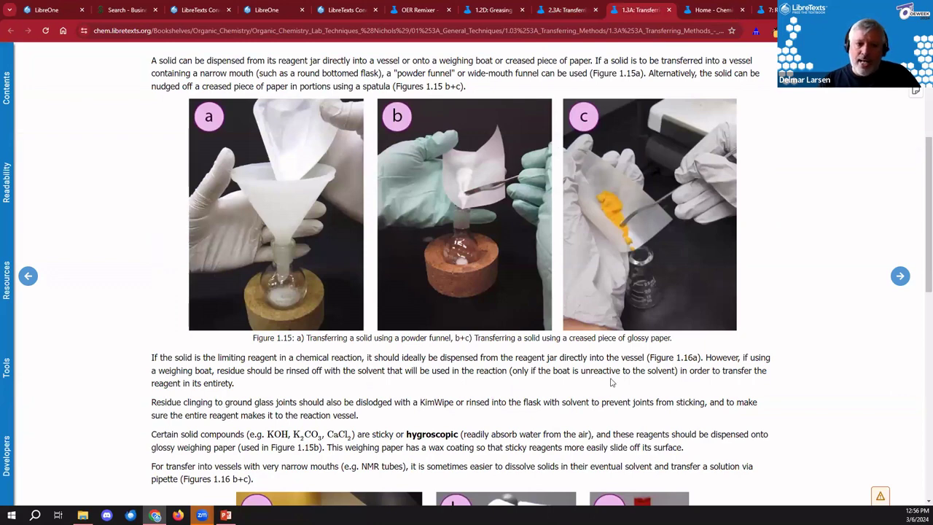
left_click(568, 9)
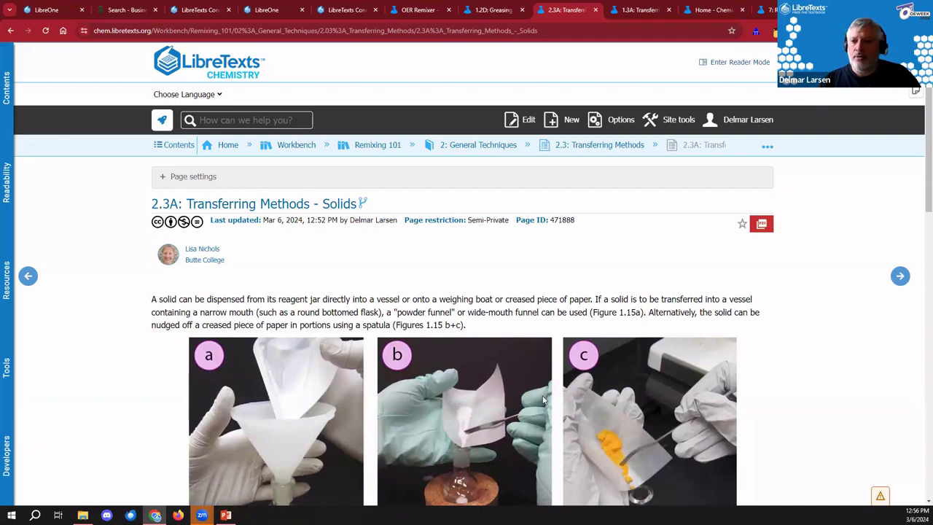
- Delete the empty &nbsp; paragraph at the start of source page 1.3A's HTML and save the page
left_click(640, 10)
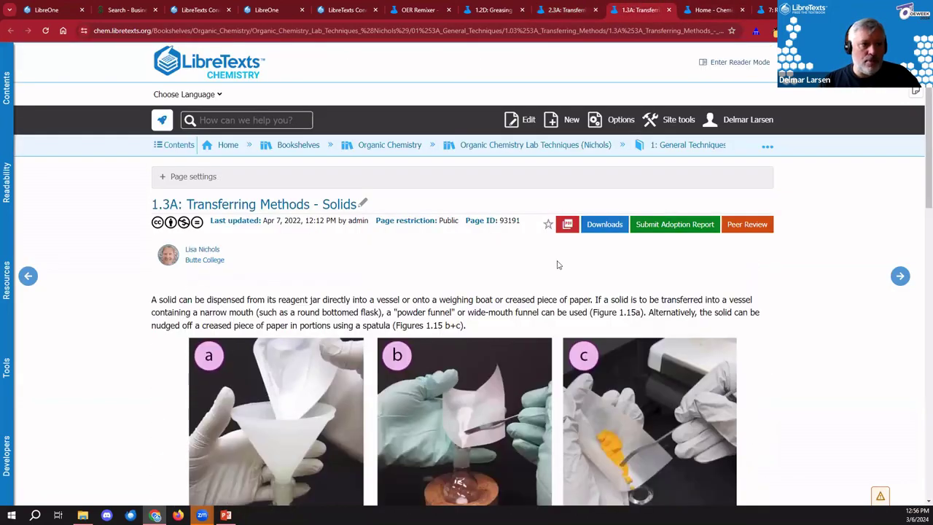
left_click(605, 223)
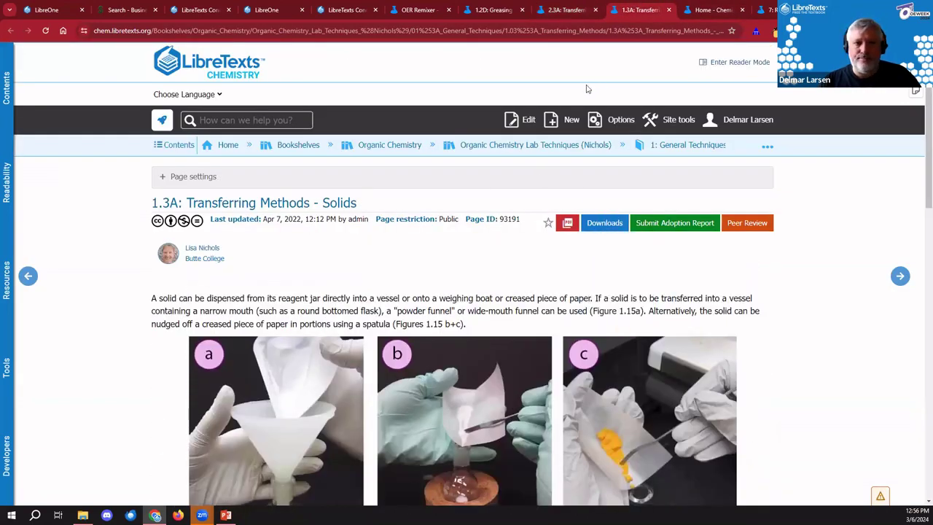
left_click(514, 119)
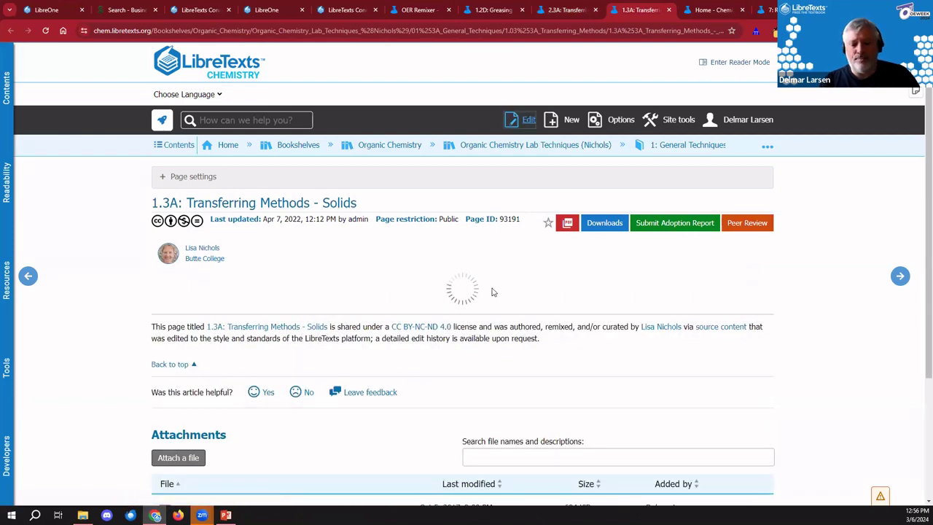
left_click(751, 322)
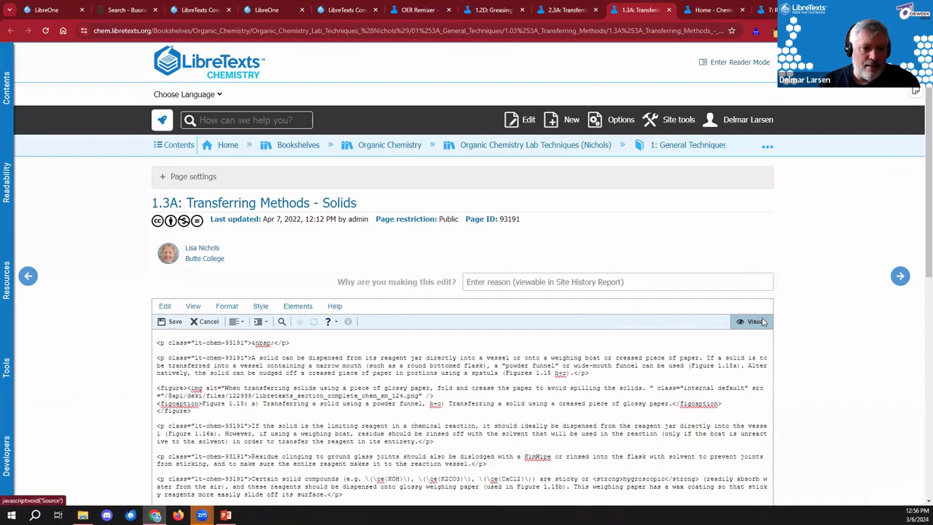
left_click(755, 322)
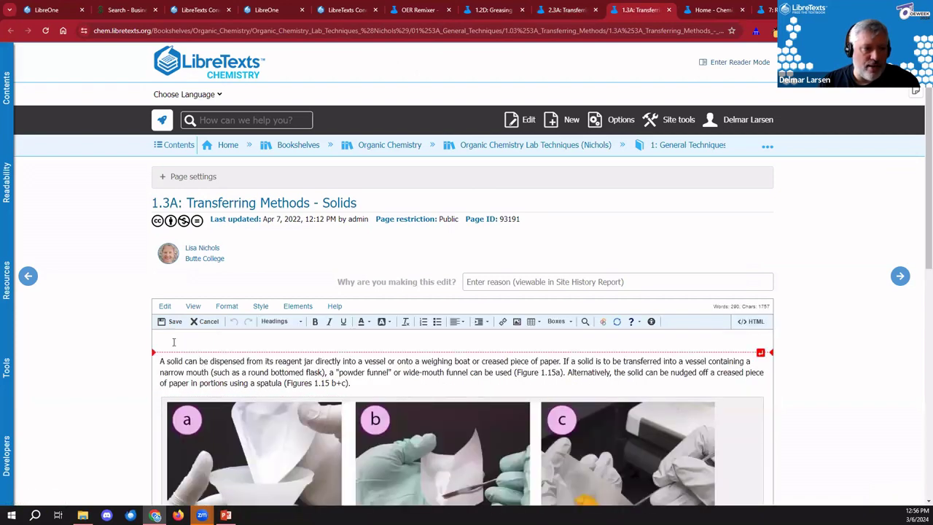
left_click(751, 322)
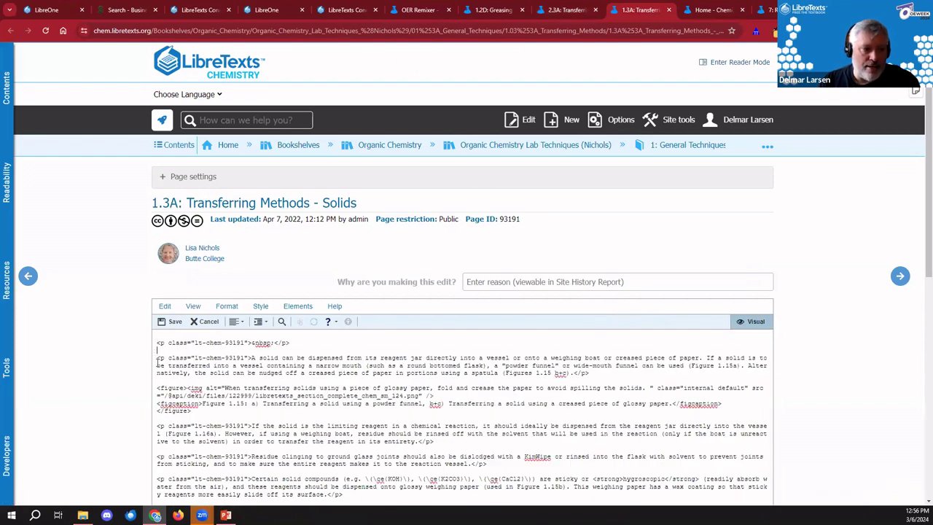
left_click_drag(157, 363, 148, 339)
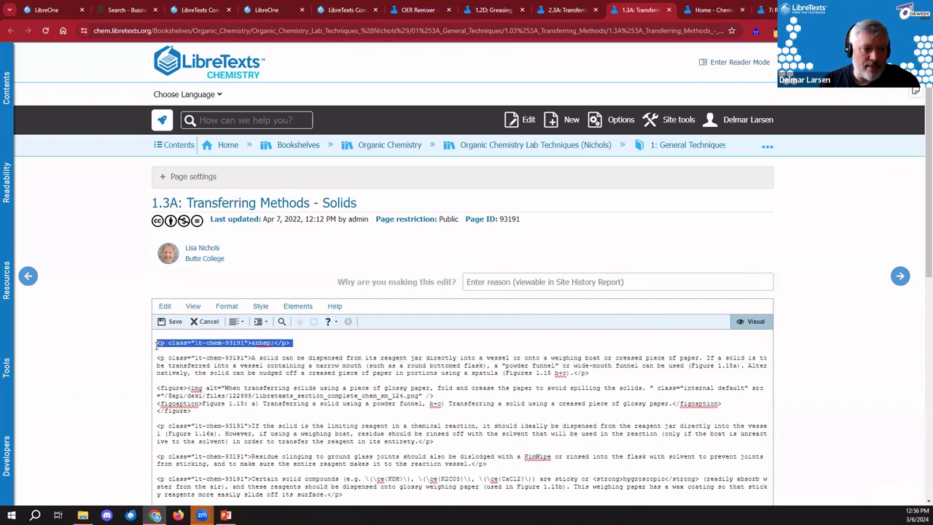
key("BackSpace")
scroll(332, 91, "down", 3)
left_click(172, 91)
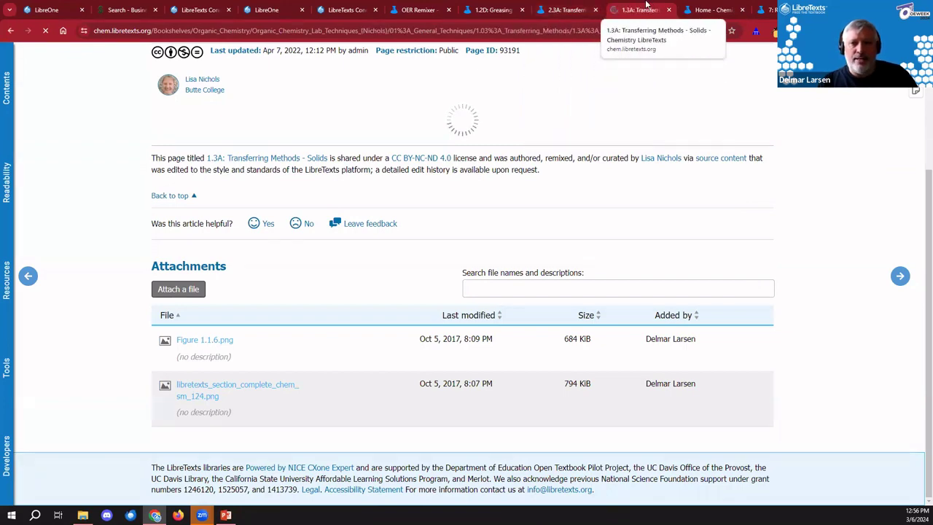
- Reload the remixed page 2.3A: Transferring Methods - Solids and fork it to turn its reused content into editable content
left_click(567, 10)
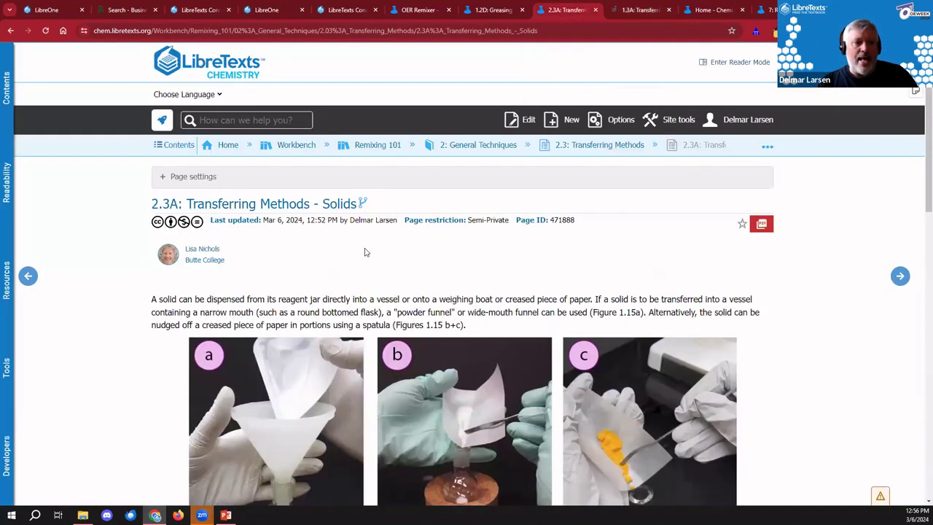
left_click(45, 30)
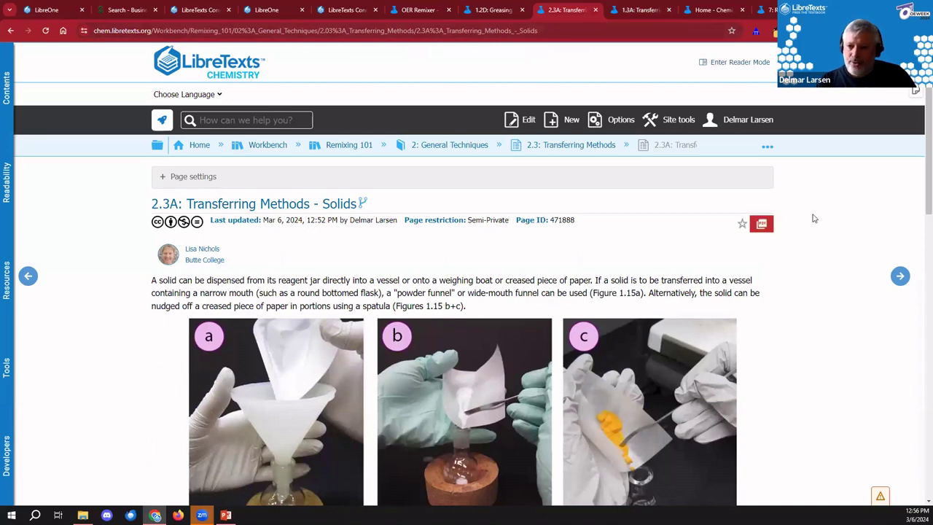
left_click(620, 120)
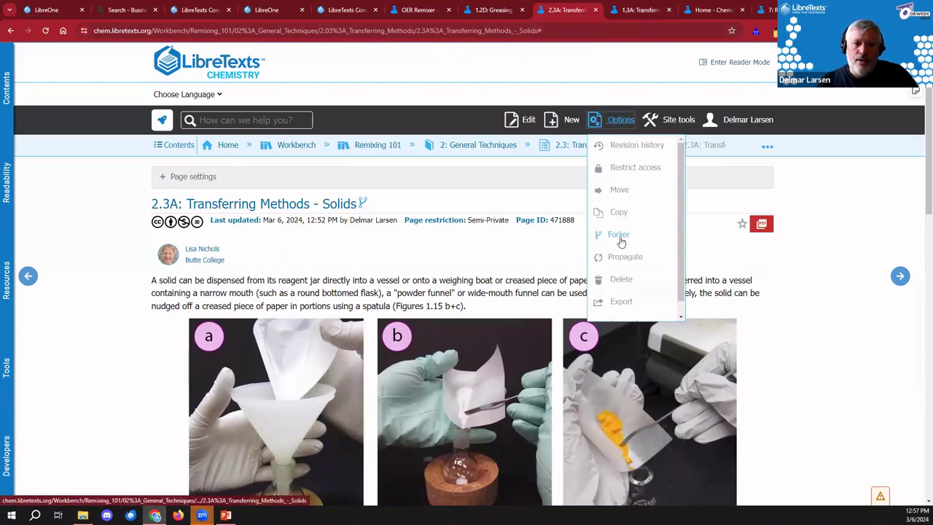
left_click(620, 237)
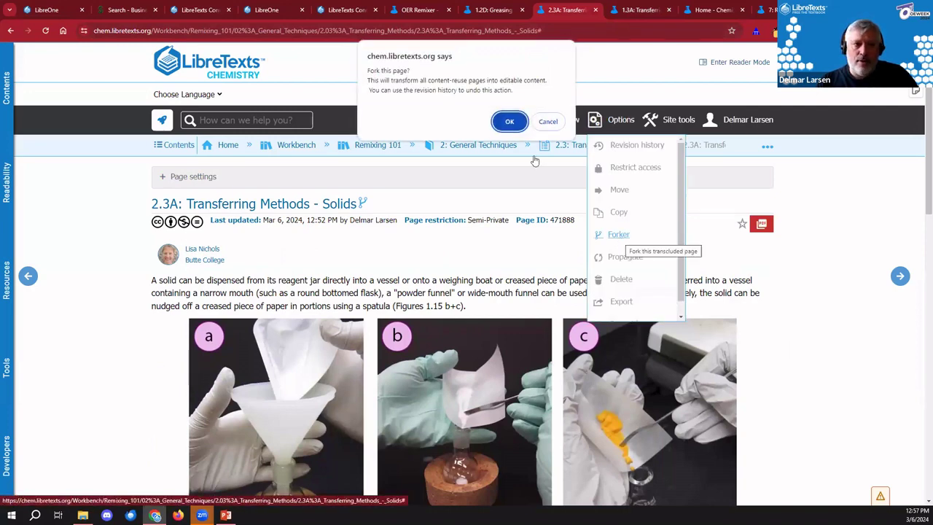
left_click(510, 121)
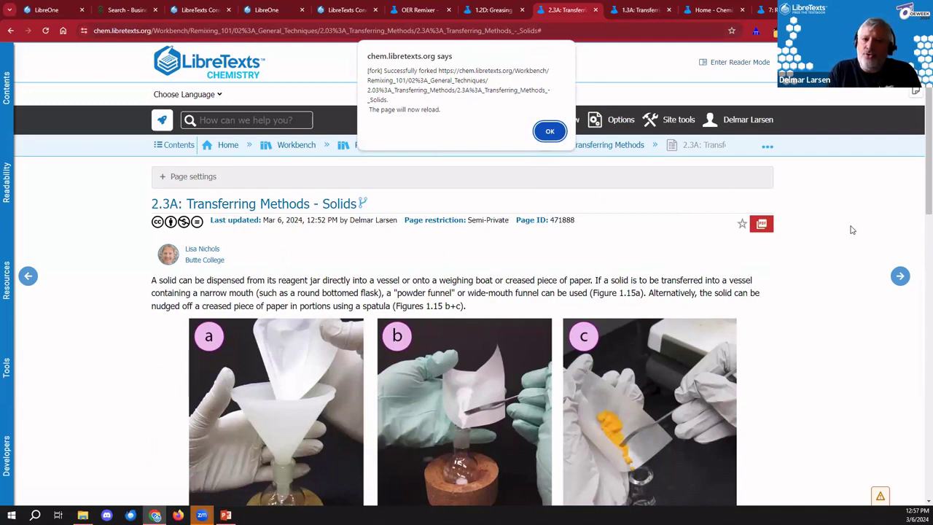
left_click(552, 133)
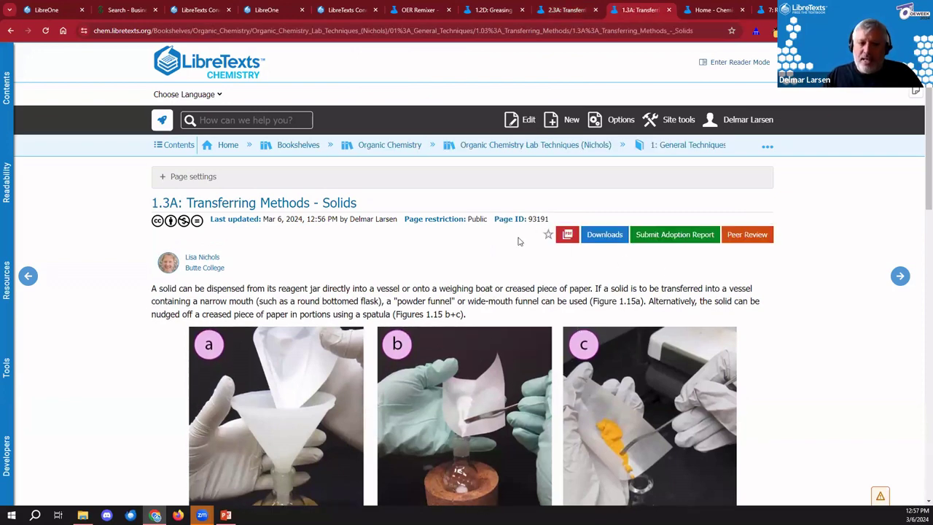
- Read through the forked page 2.3A: Transferring Methods - Solids and compare it with the source page 1.3A
left_click(587, 8)
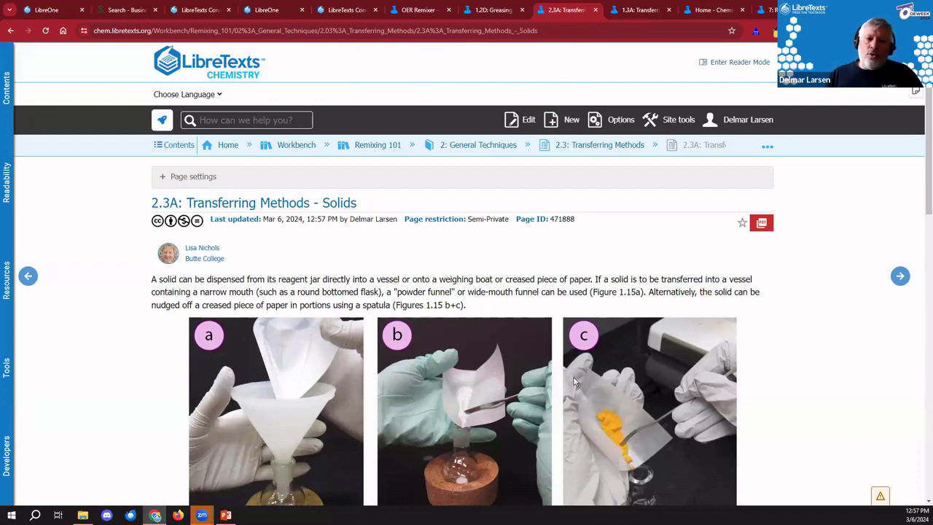
scroll(554, 314, "down", 3)
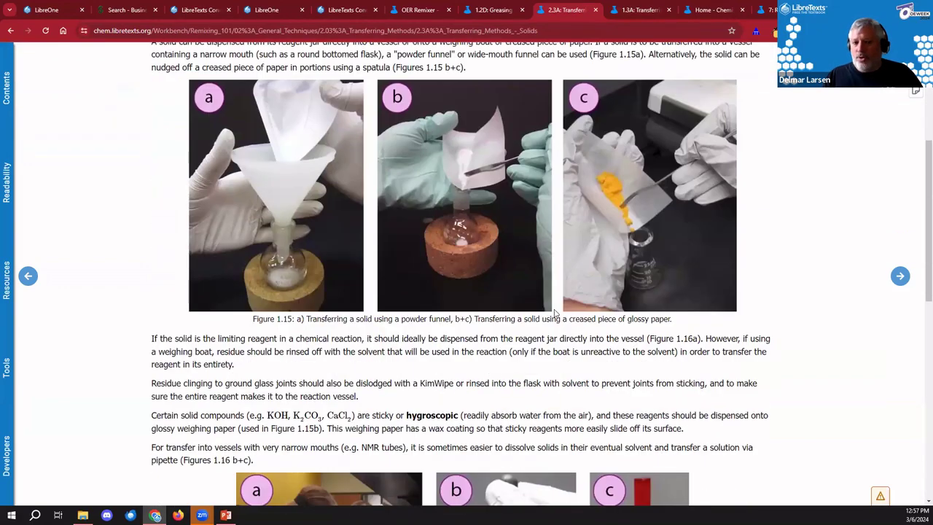
scroll(553, 355, "down", 2)
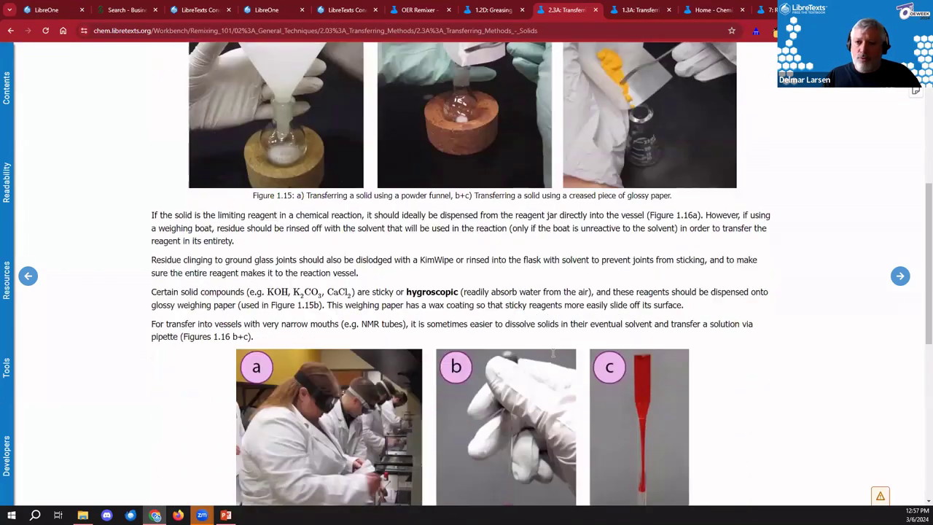
scroll(553, 353, "down", 2)
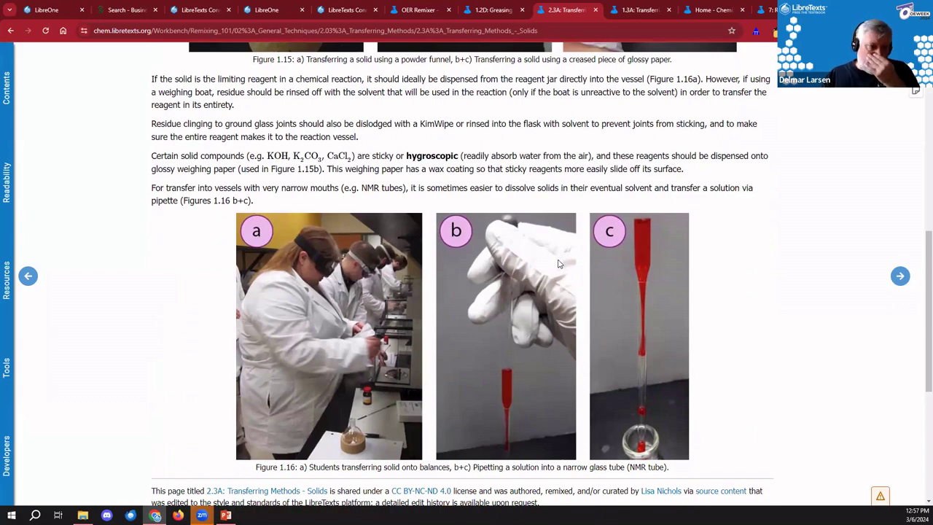
scroll(539, 266, "up", 6)
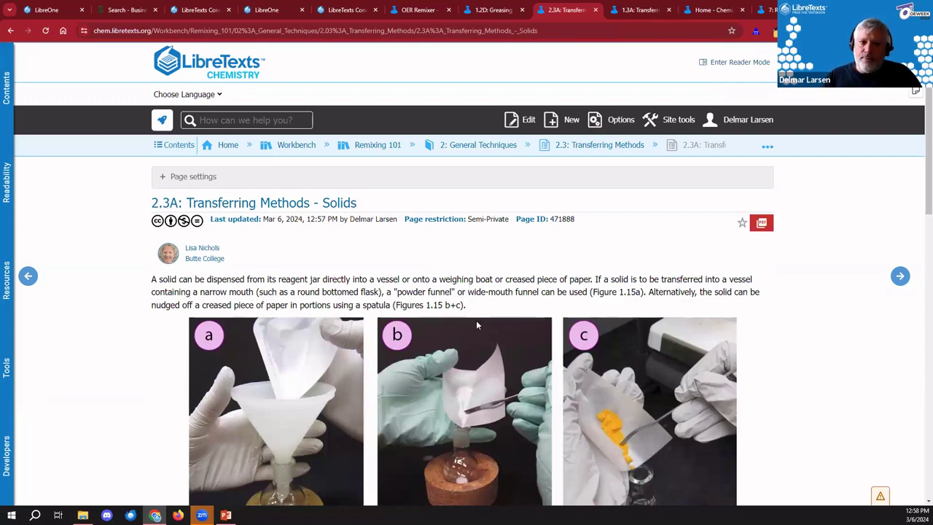
left_click(633, 10)
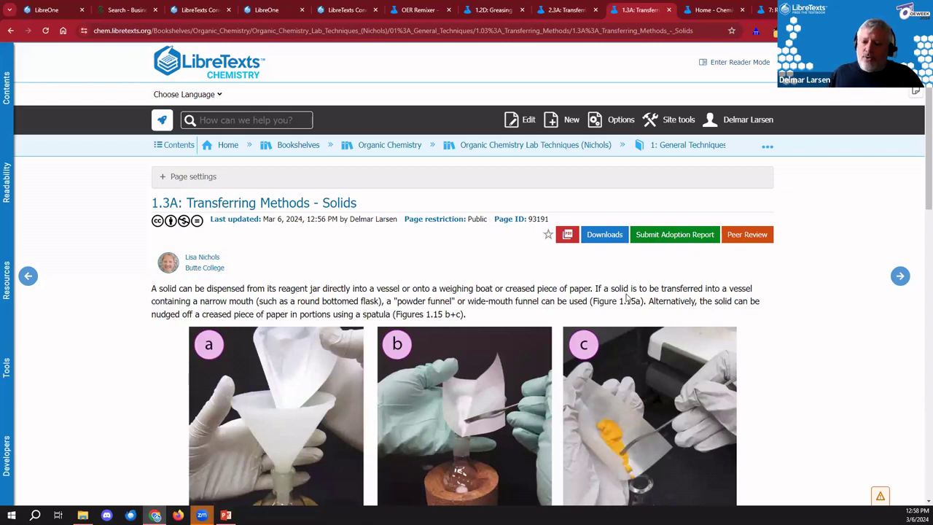
left_click(568, 9)
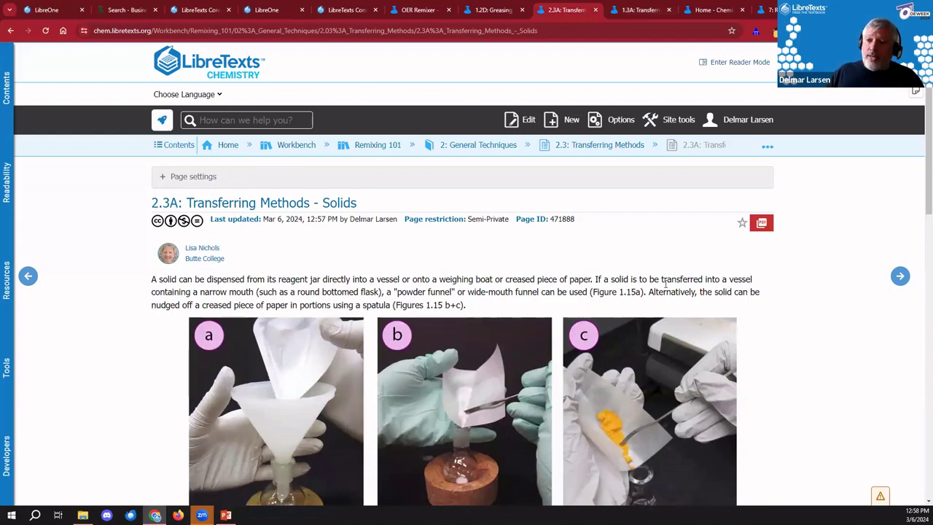
scroll(665, 284, "down", 3)
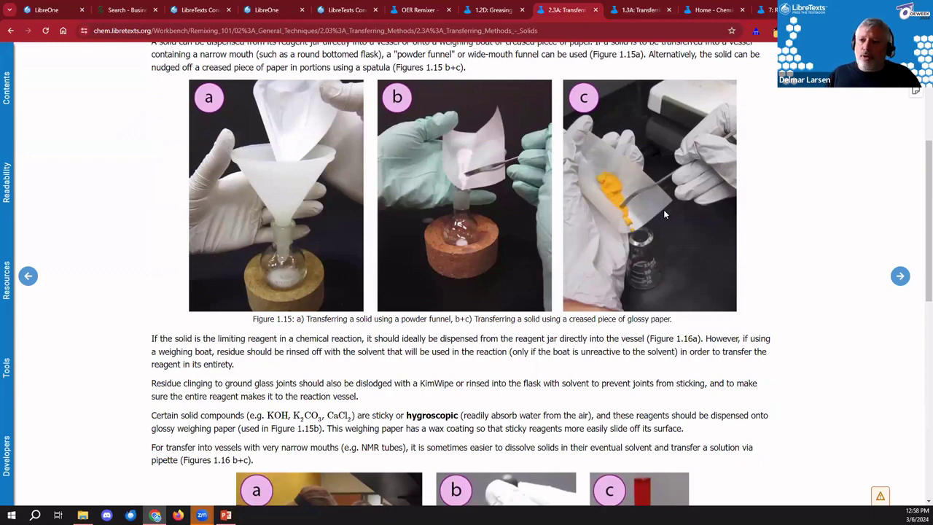
scroll(704, 232, "up", 3)
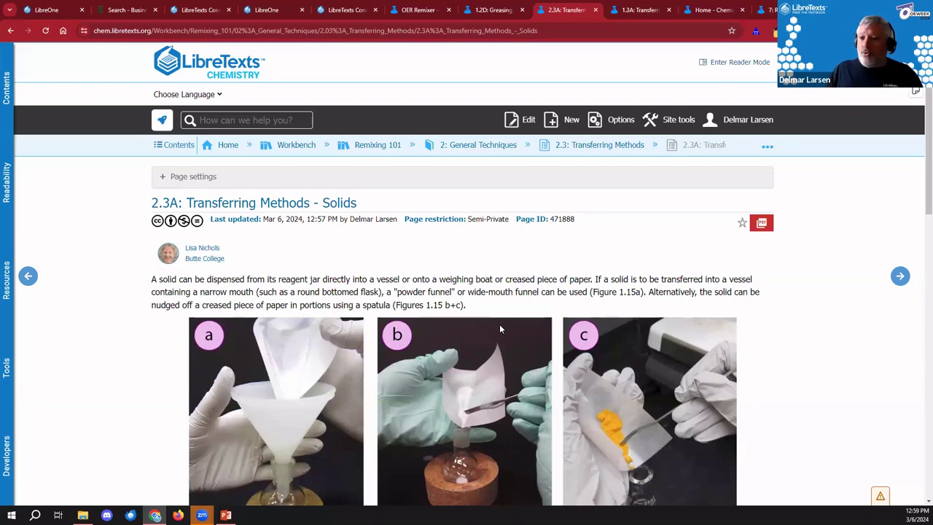
- Return to the OER Remixer's publish summary and reload the current text, Remixing 101, for revision
left_click(493, 10)
left_click(438, 7)
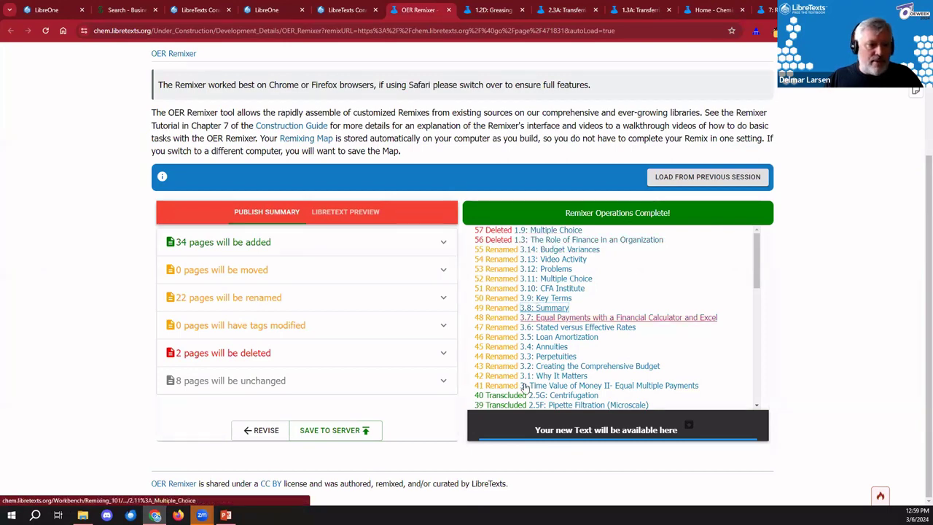
scroll(868, 244, "up", 3)
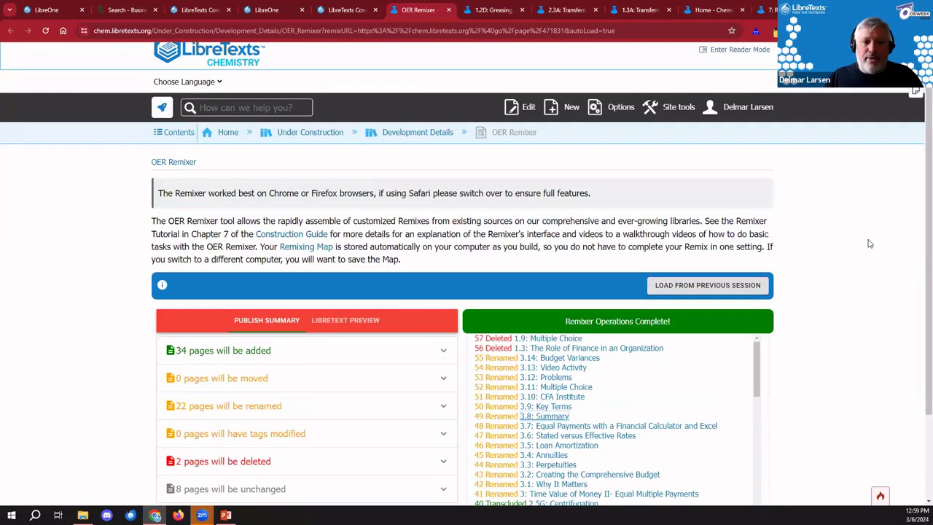
scroll(864, 243, "down", 2)
left_click(282, 455)
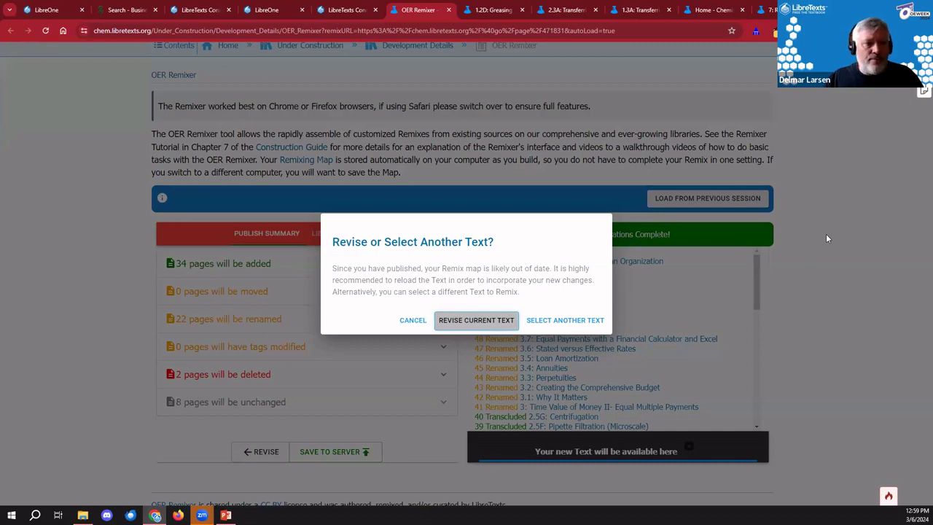
left_click(472, 322)
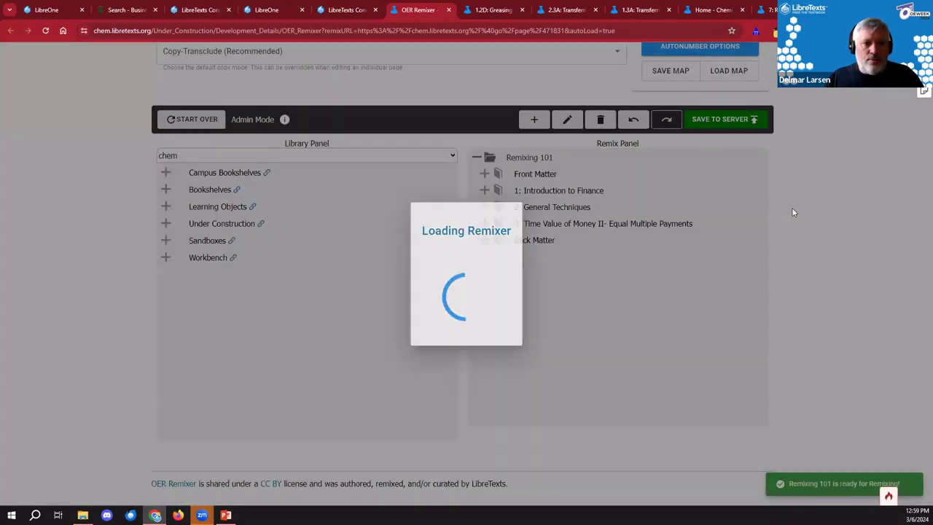
- Review the Autonumber Options, including the available chapter and page prefixes, and close them without changing any setting
scroll(817, 209, "up", 2)
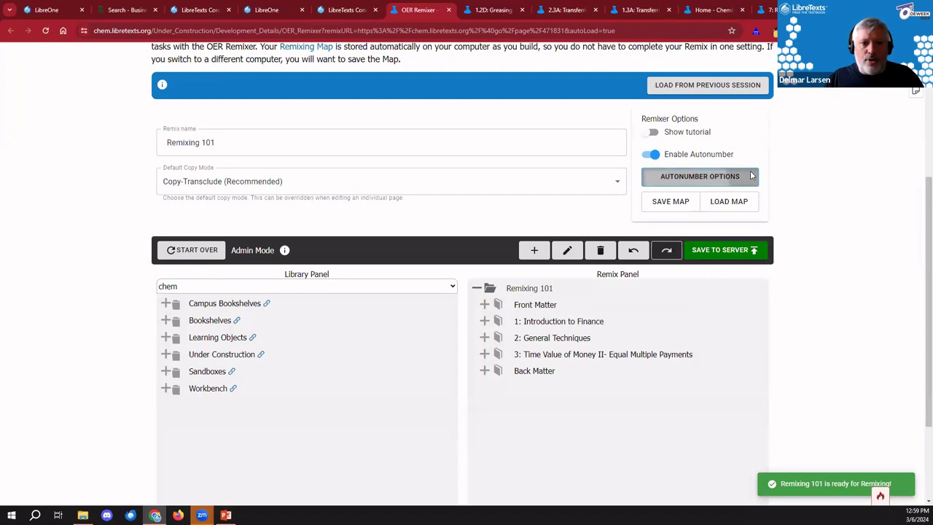
left_click(751, 176)
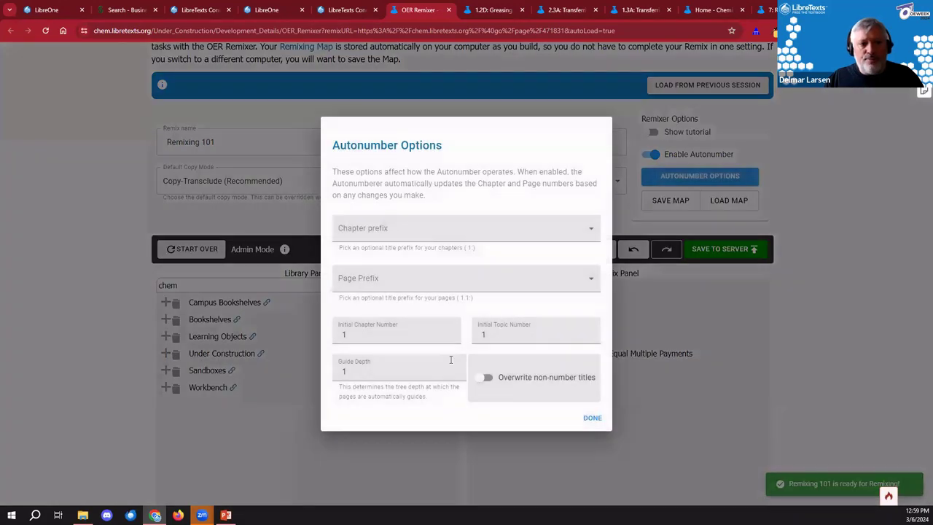
left_click(419, 229)
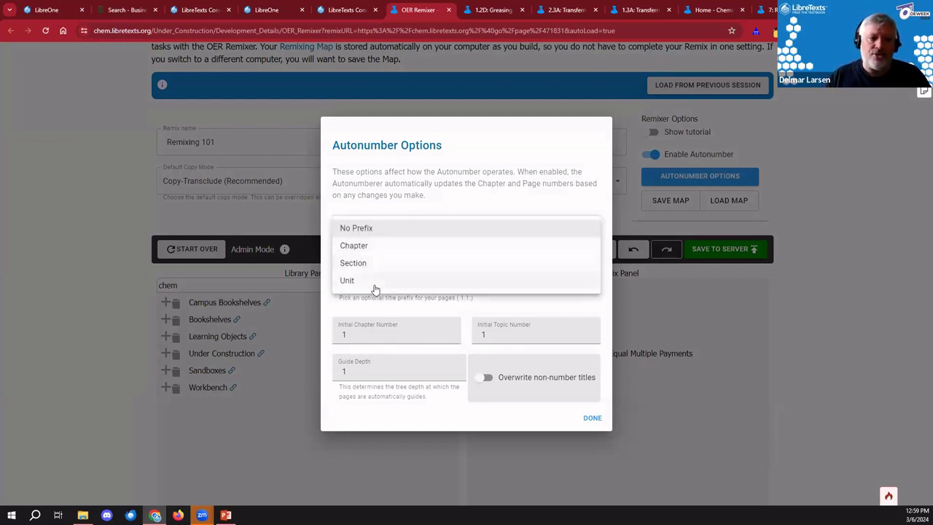
left_click(387, 177)
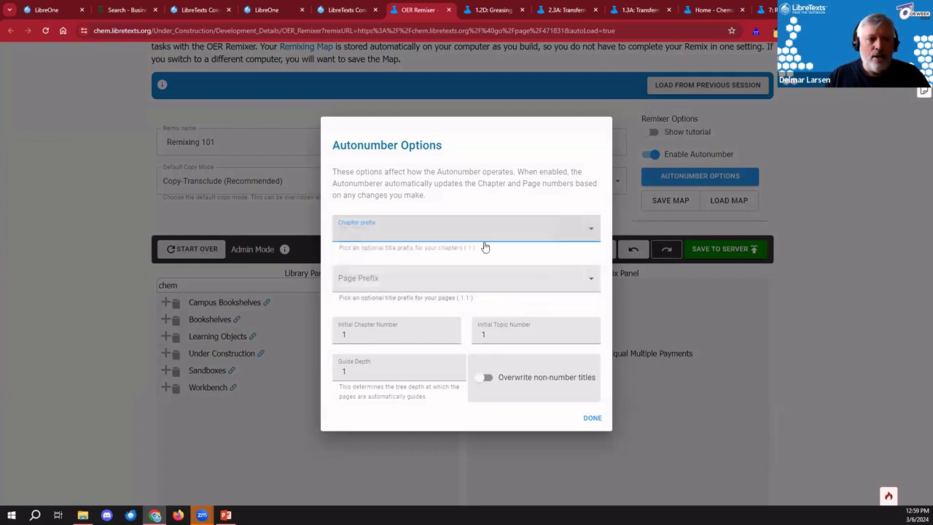
left_click(379, 279)
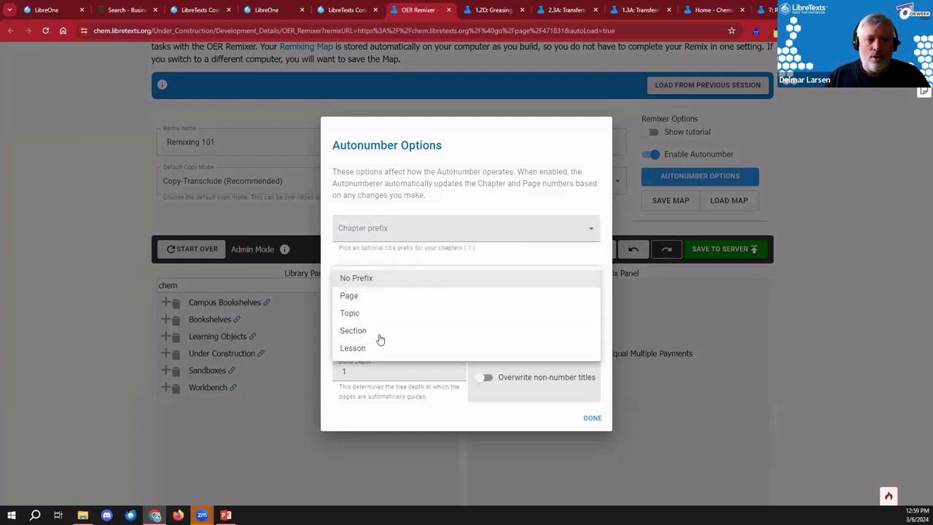
left_click(428, 198)
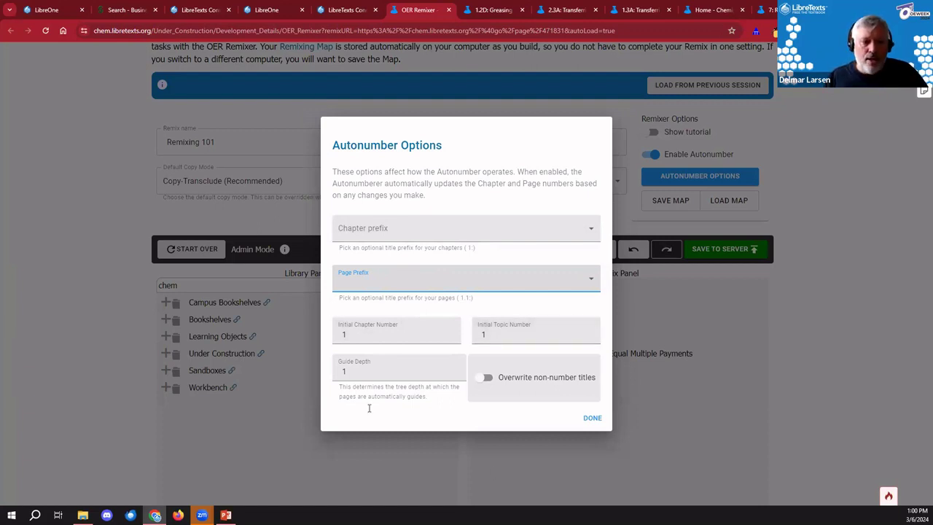
mouse_move(426, 360)
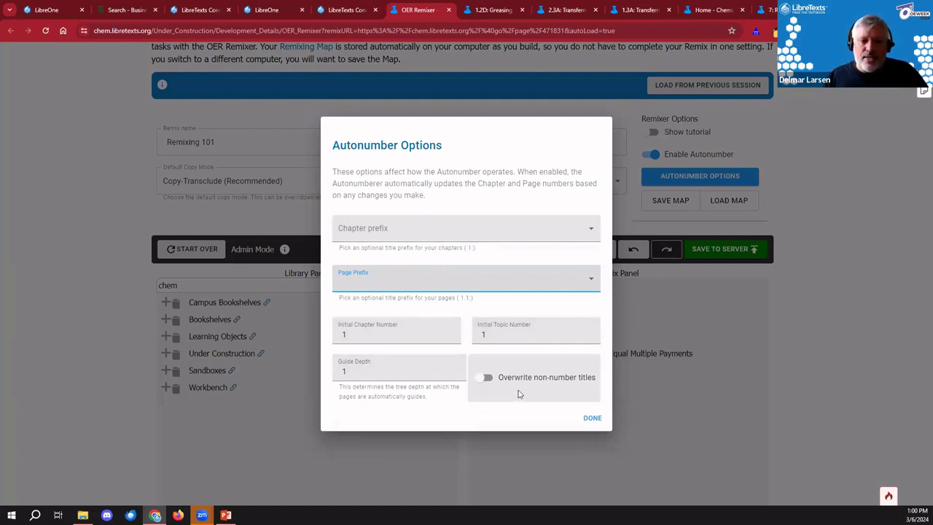
left_click(599, 421)
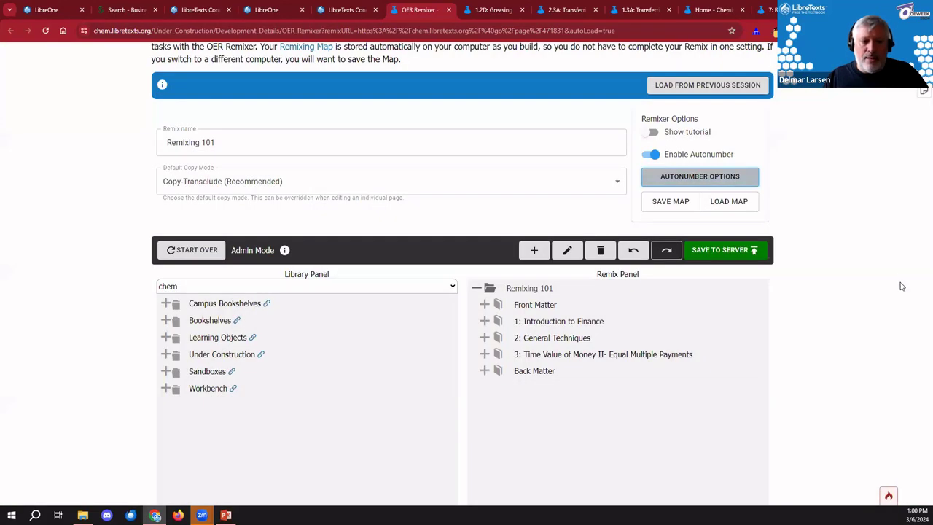
left_click_drag(875, 264, 874, 253)
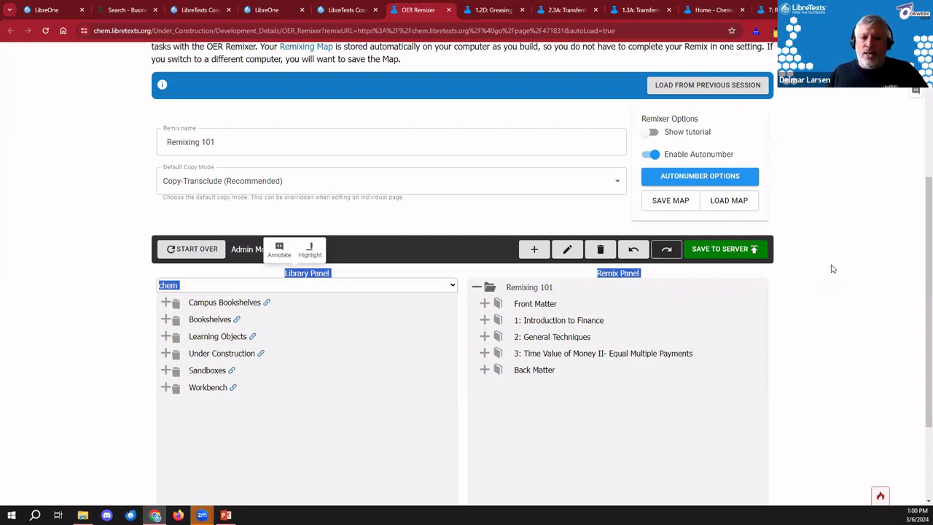
scroll(313, 307, "down", 3)
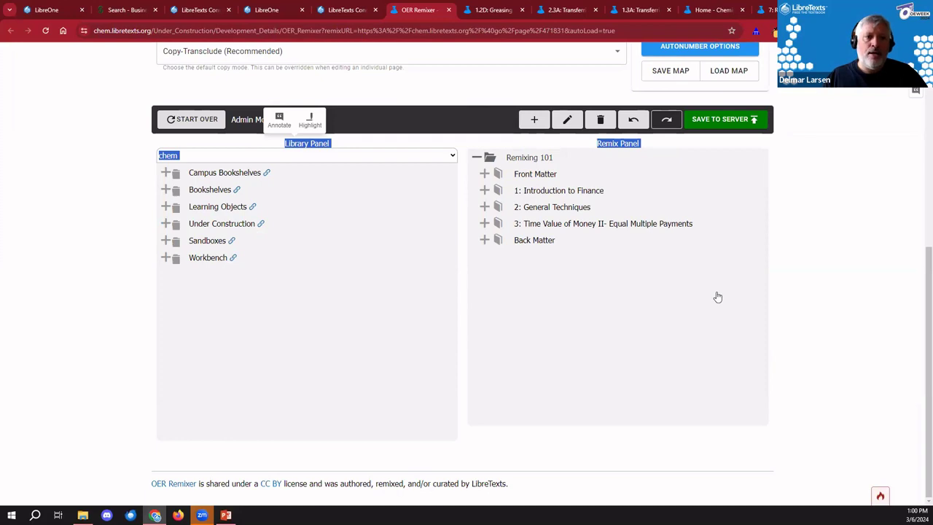
scroll(718, 297, "up", 4)
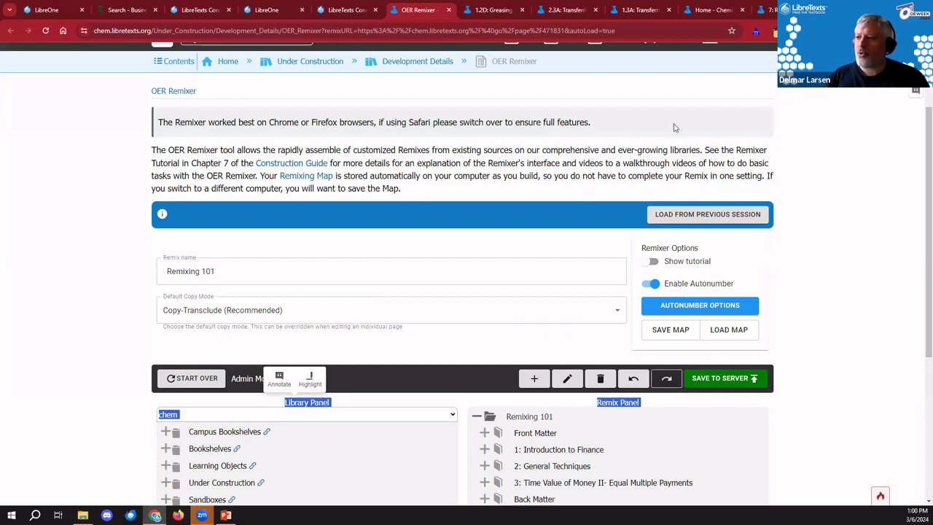
- Show the OER Remixer entry among the Remixing 101 project's additional tools in Conductor and check it against the open Remixer page's address
left_click(339, 12)
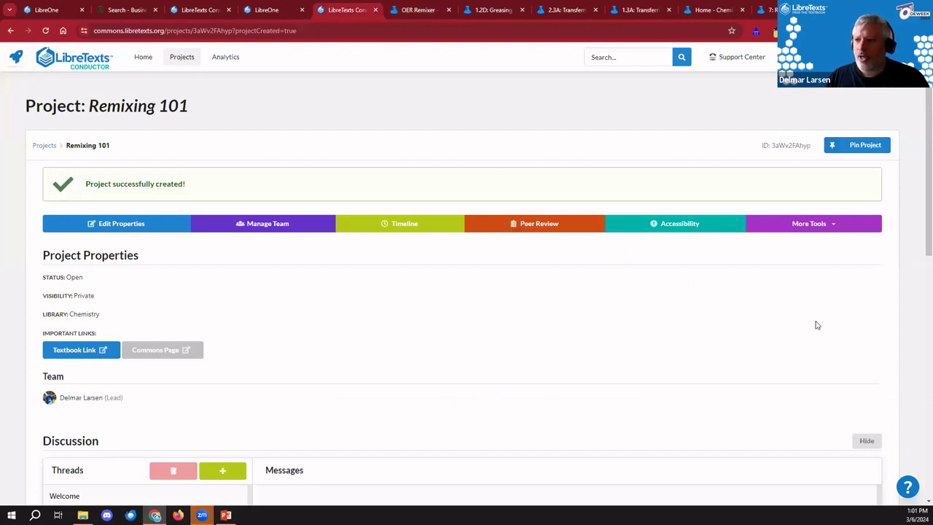
left_click(808, 226)
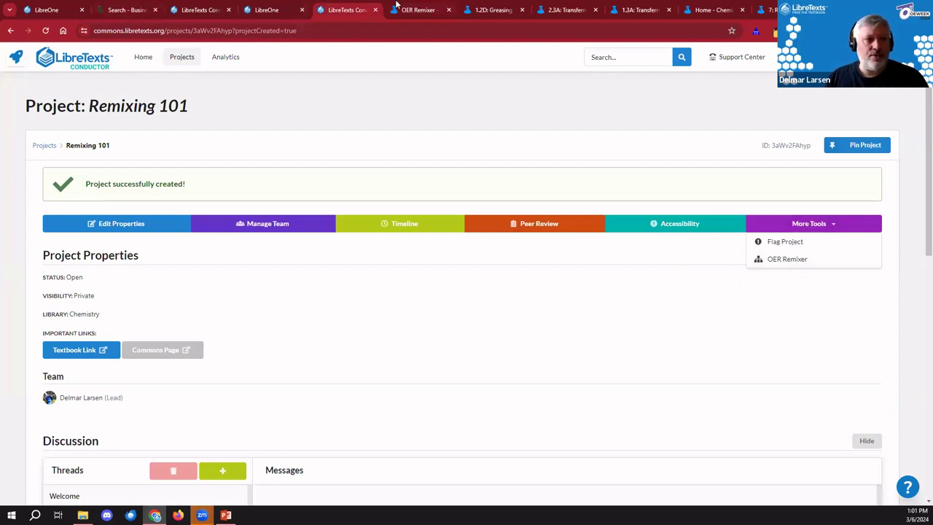
left_click(398, 7)
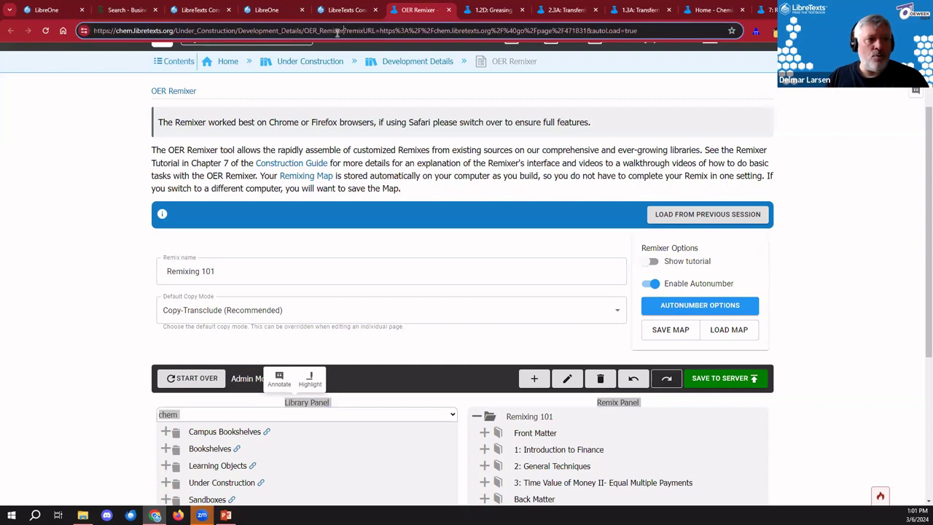
left_click_drag(344, 31, 82, 31)
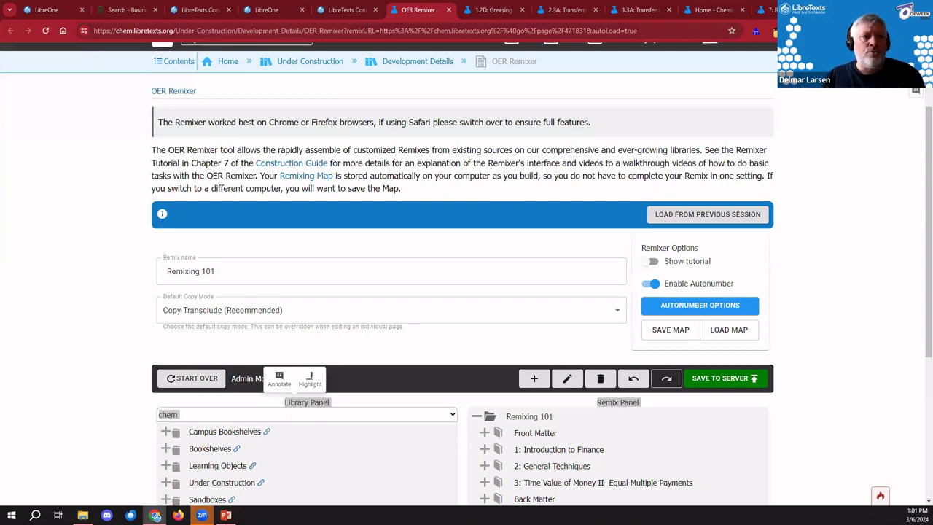
left_click(365, 8)
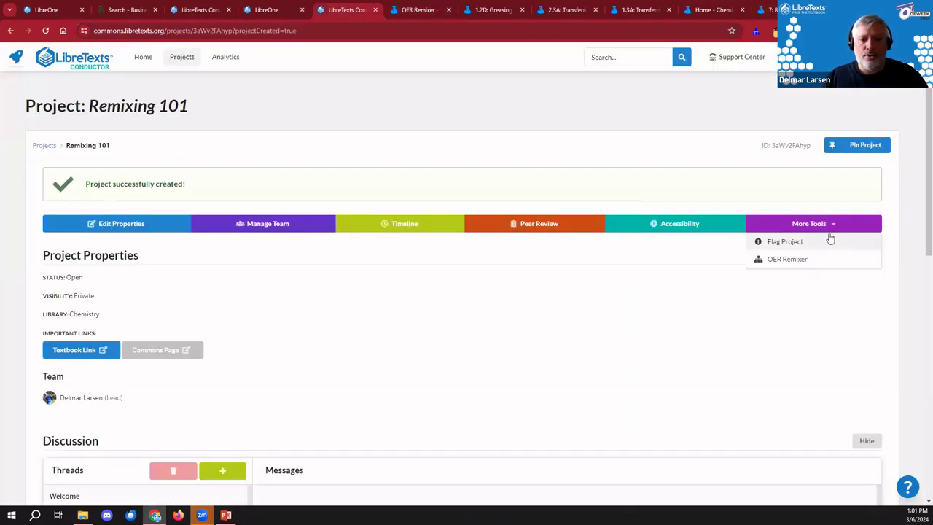